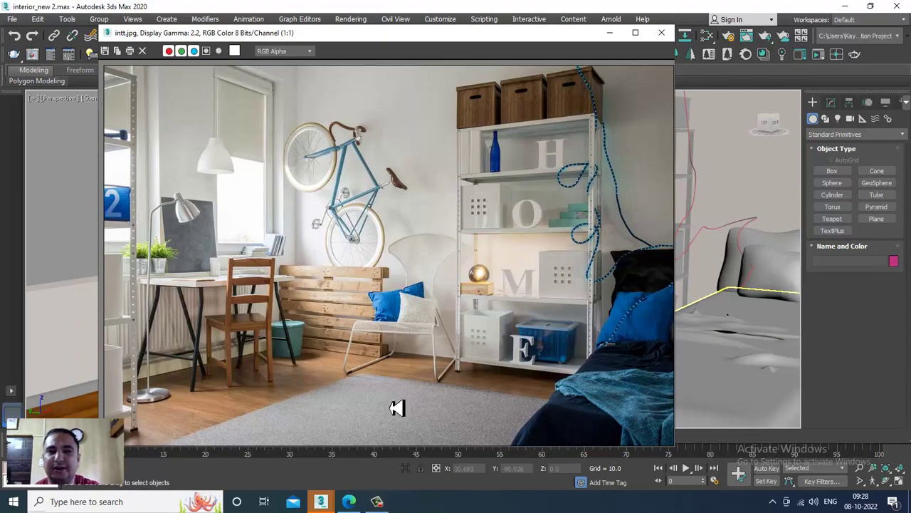
# Step: Shrink the intt.jpg reference image window, frame the bicycle and shelf in it, and place it beside the perspective viewport
pyautogui.moveTo(523, 43); pyautogui.dragTo(438, 47)
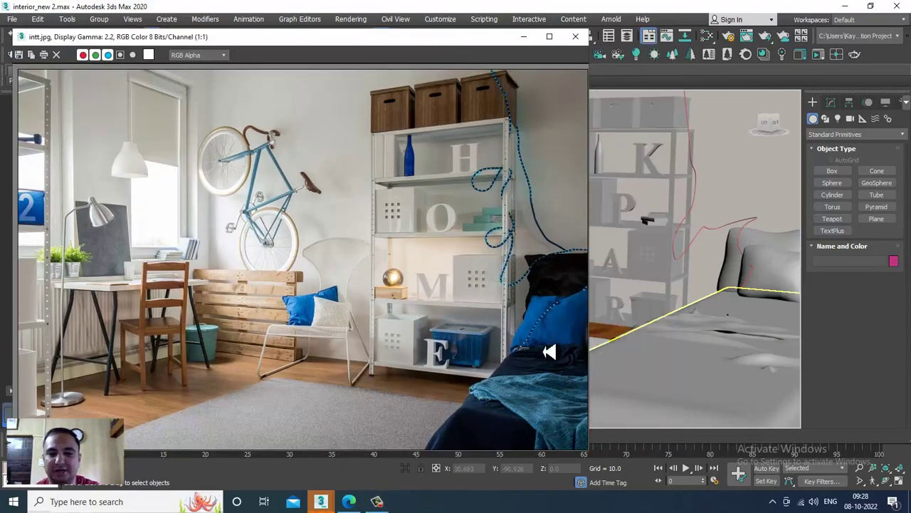
pyautogui.moveTo(596, 463); pyautogui.dragTo(400, 430)
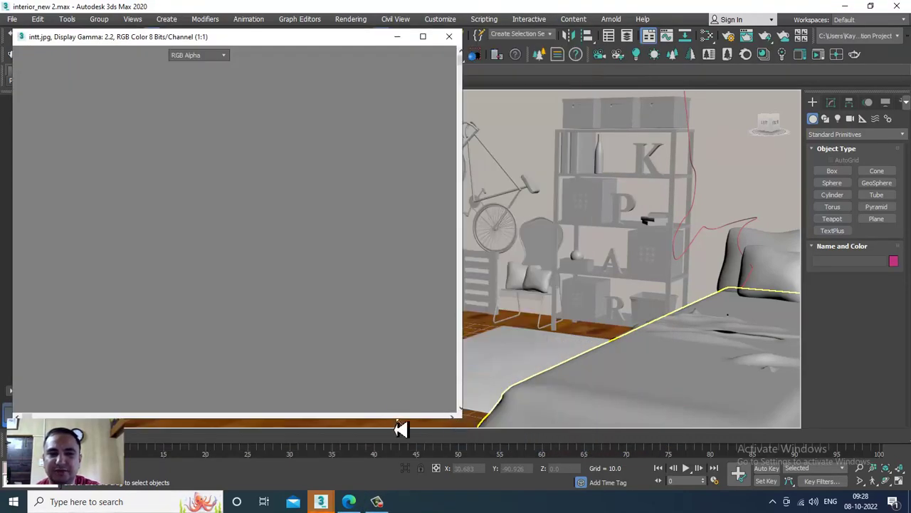
pyautogui.moveTo(358, 390); pyautogui.dragTo(270, 263, button='middle')
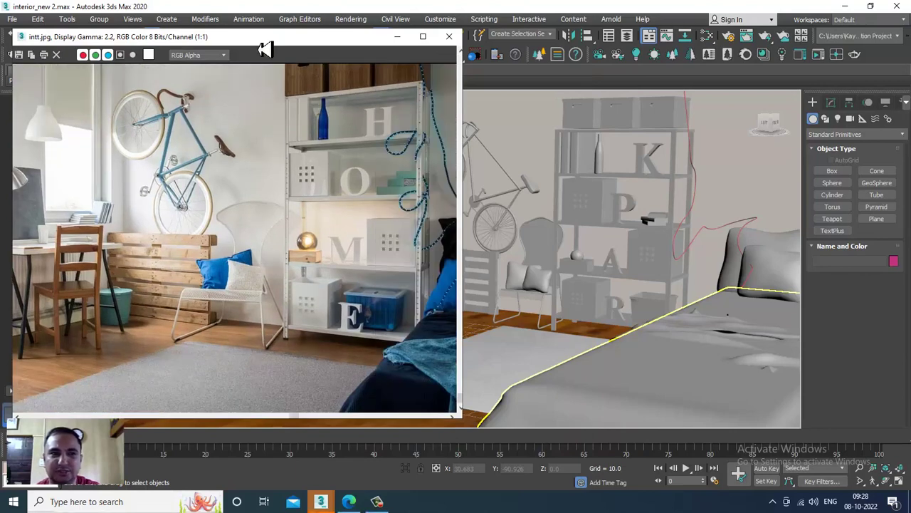
pyautogui.moveTo(276, 43); pyautogui.dragTo(199, 30)
pyautogui.click(572, 349)
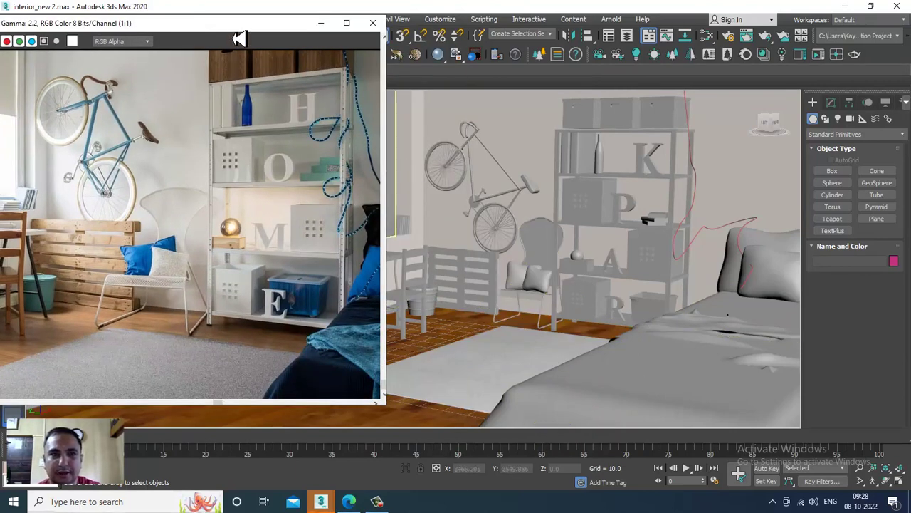
pyautogui.moveTo(240, 35); pyautogui.dragTo(266, 66)
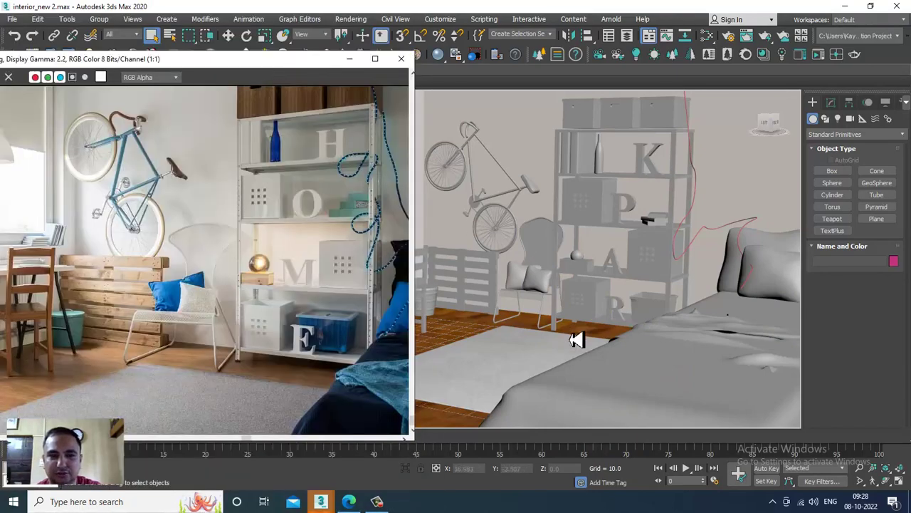
# Step: Select the carpet on the floor and open the parameters of the carpet VRayMtl in the Slate Material Editor
pyautogui.click(598, 329)
pyautogui.keyDown('alt'); pyautogui.moveTo(598, 330); pyautogui.dragTo(654, 309, button='middle'); pyautogui.keyUp('alt')
pyautogui.click(597, 344)
pyautogui.scroll(4, 636, 313)
pyautogui.scroll(-2, 636, 314)
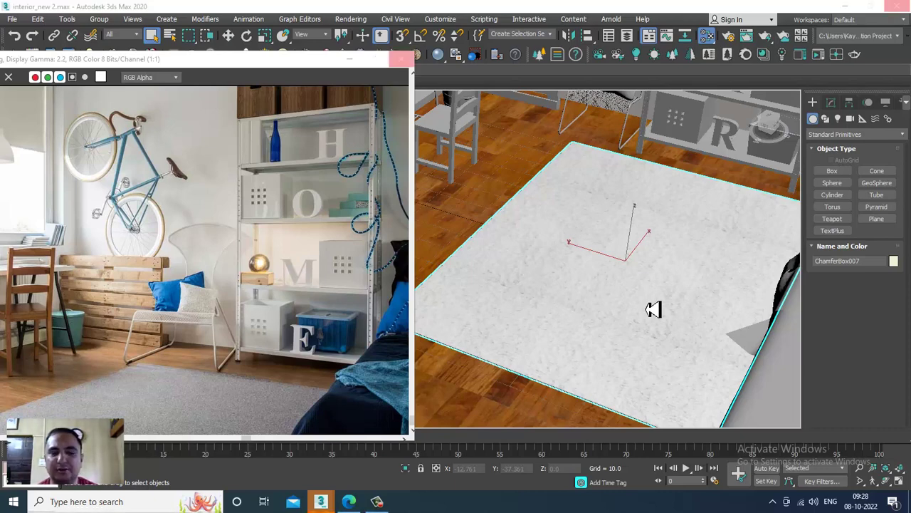
pyautogui.press('m')
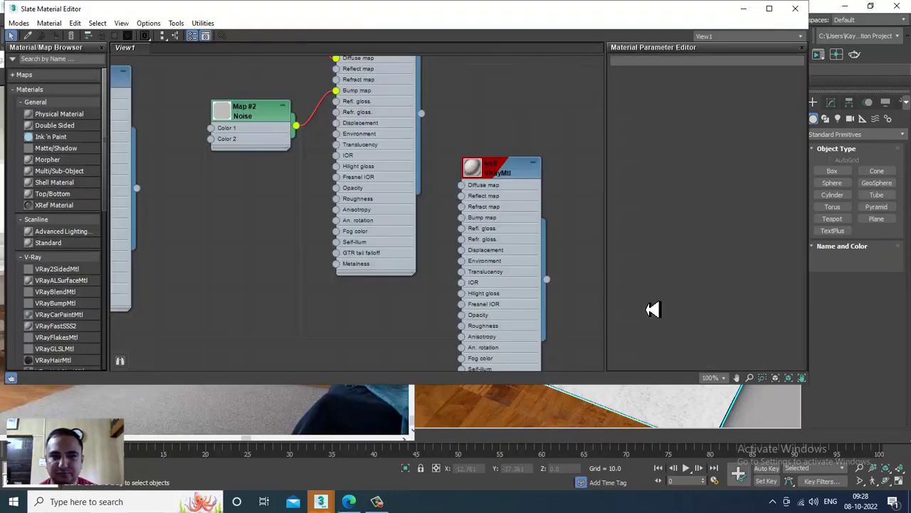
pyautogui.moveTo(450, 162); pyautogui.dragTo(480, 309, button='middle')
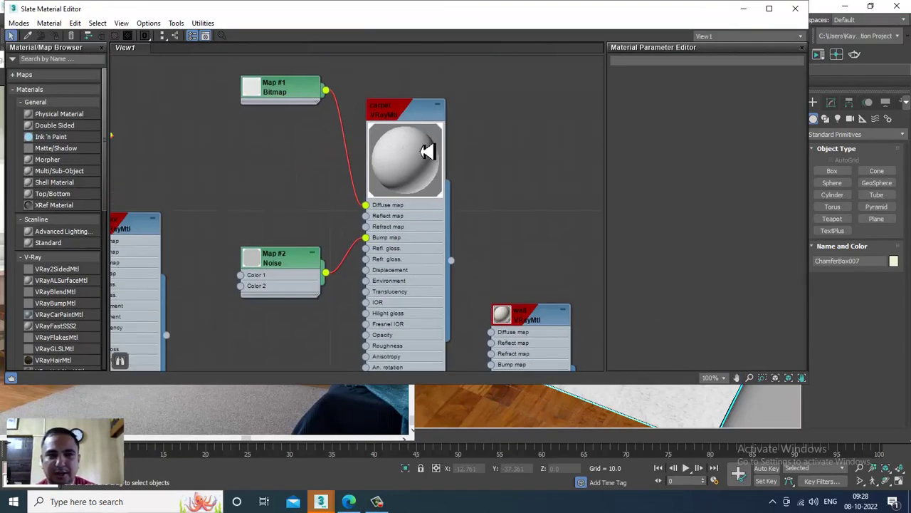
pyautogui.doubleClick(397, 118)
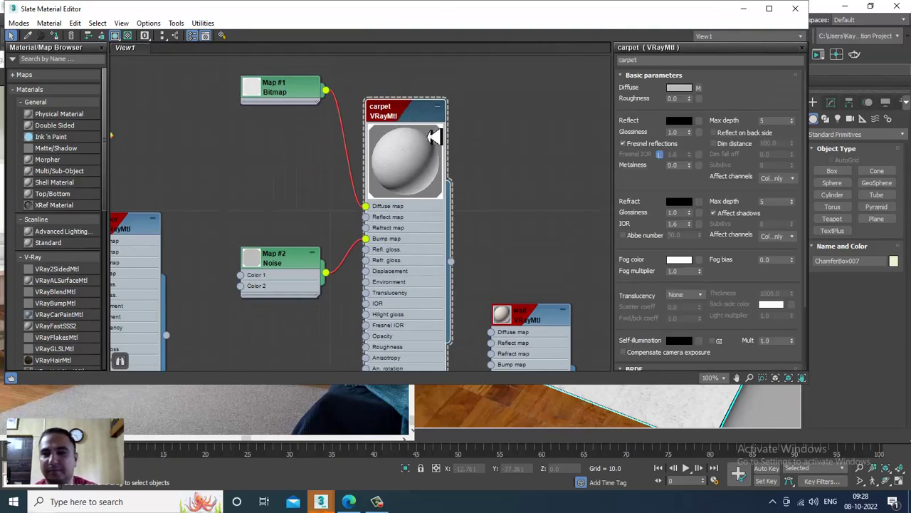
# Step: Replace the carpet material's diffuse bitmap with Persian-Red-carpet-texture.jpg and put the material editor away
pyautogui.click(708, 95)
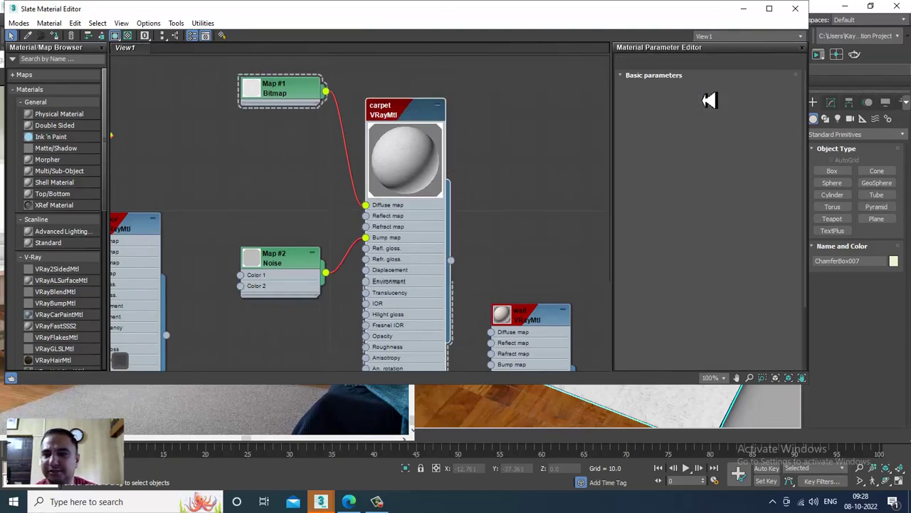
pyautogui.click(717, 218)
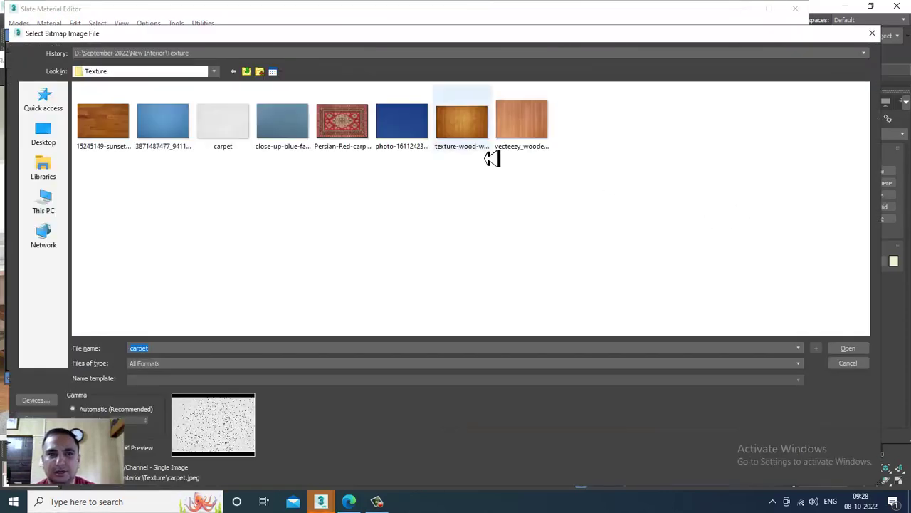
pyautogui.doubleClick(349, 122)
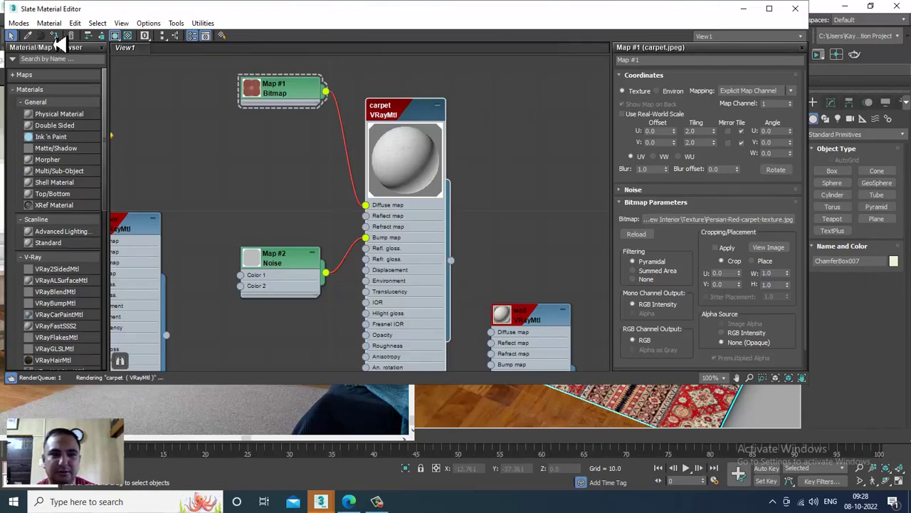
pyautogui.click(118, 36)
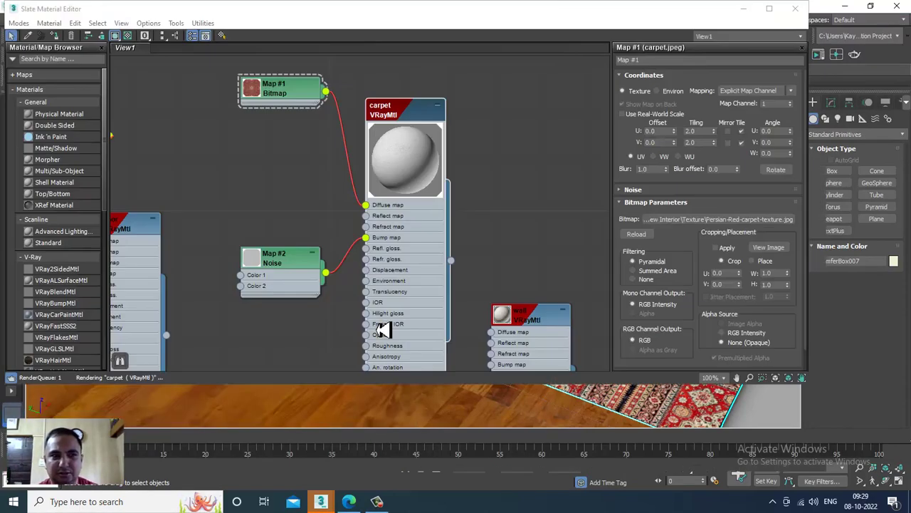
pyautogui.click(743, 9)
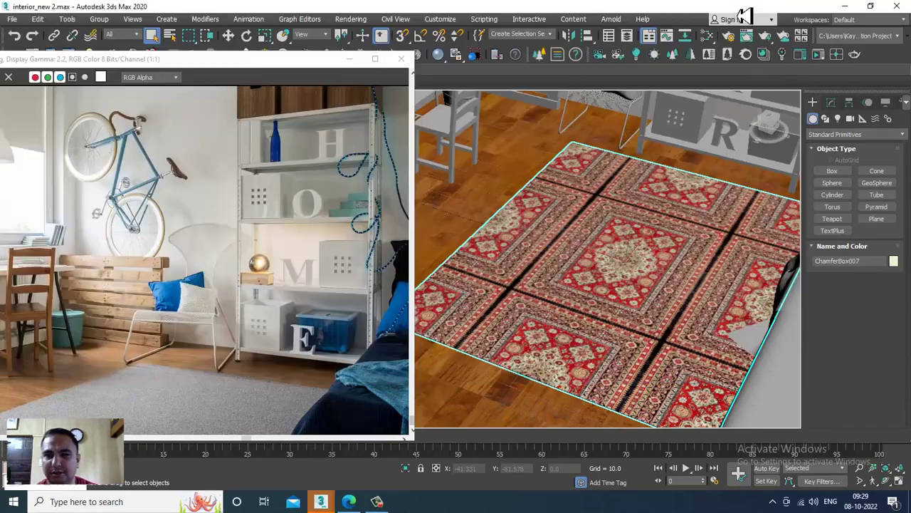
# Step: Set the carpet bitmap's U and V tiling to 1.0 and inspect the pattern on the carpet up close
pyautogui.scroll(5, 652, 292)
pyautogui.scroll(3, 655, 294)
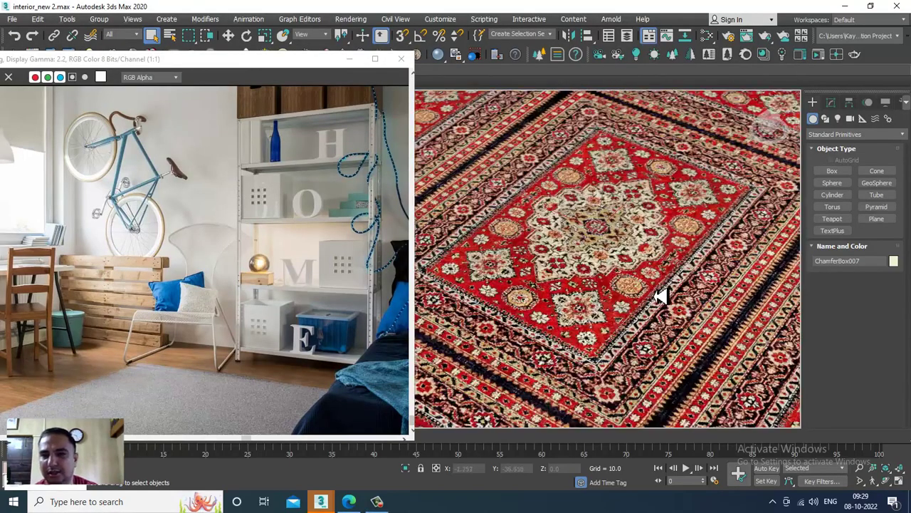
pyautogui.scroll(-6, 655, 281)
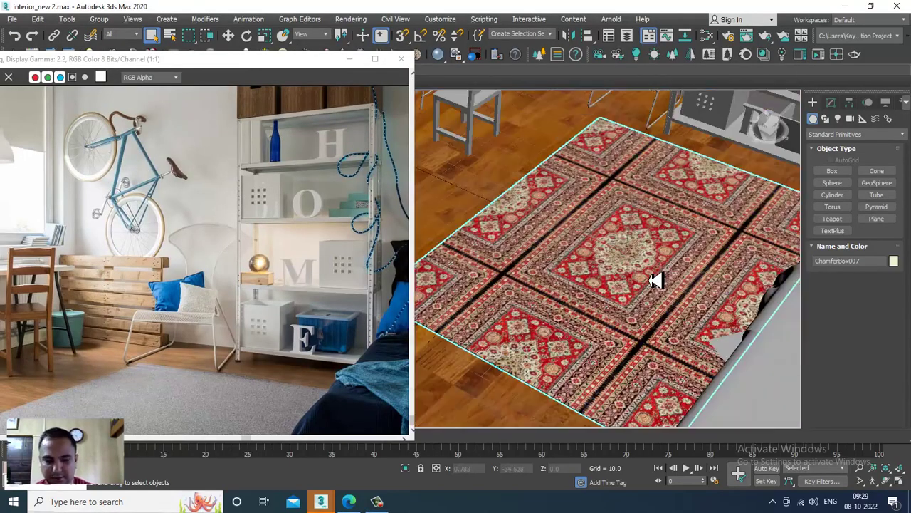
pyautogui.press('m')
pyautogui.moveTo(706, 131); pyautogui.dragTo(621, 123)
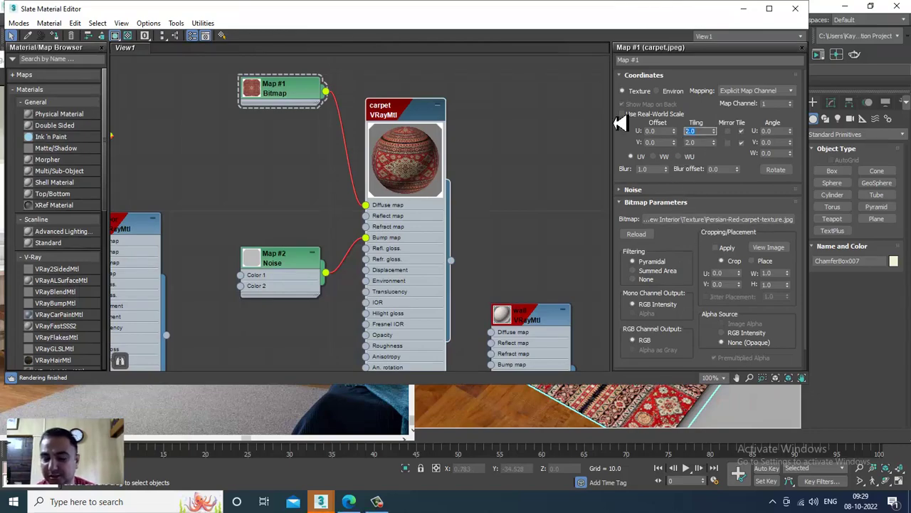
pyautogui.write('1')
pyautogui.press('Return')
pyautogui.click(796, 8)
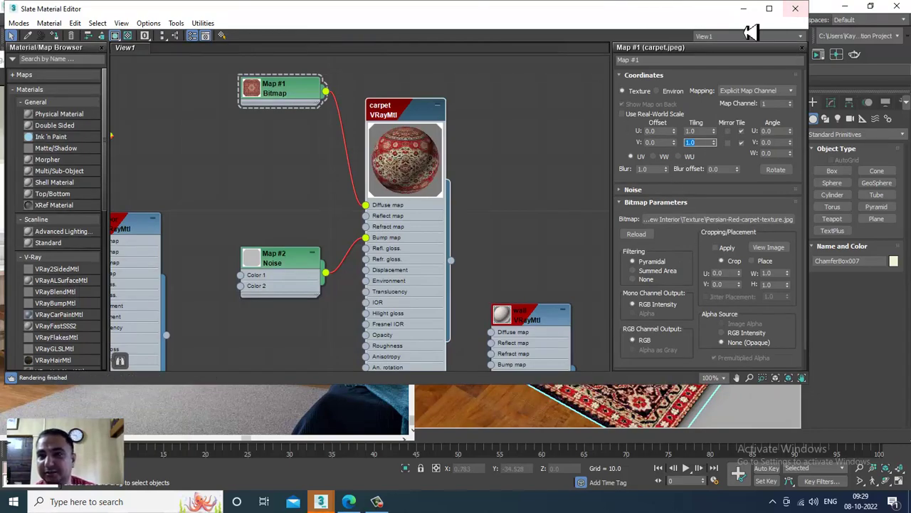
pyautogui.scroll(8, 687, 258)
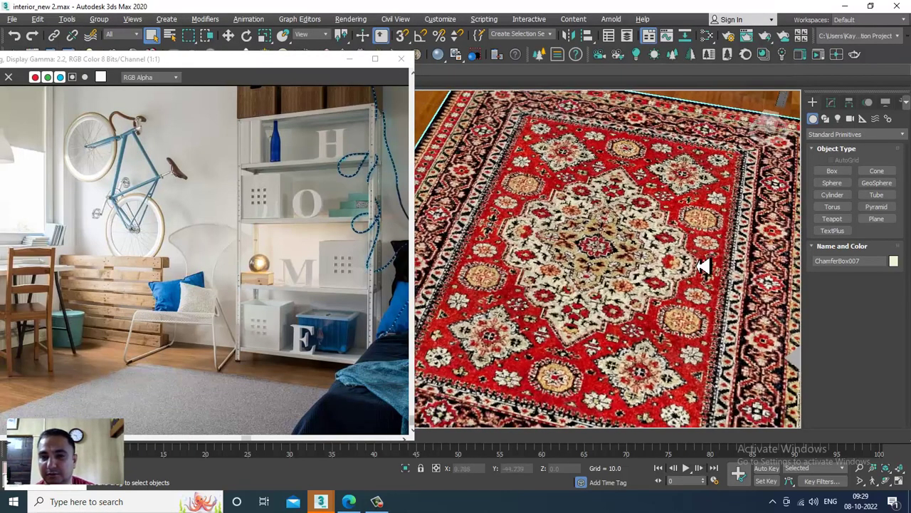
pyautogui.scroll(-8, 637, 250)
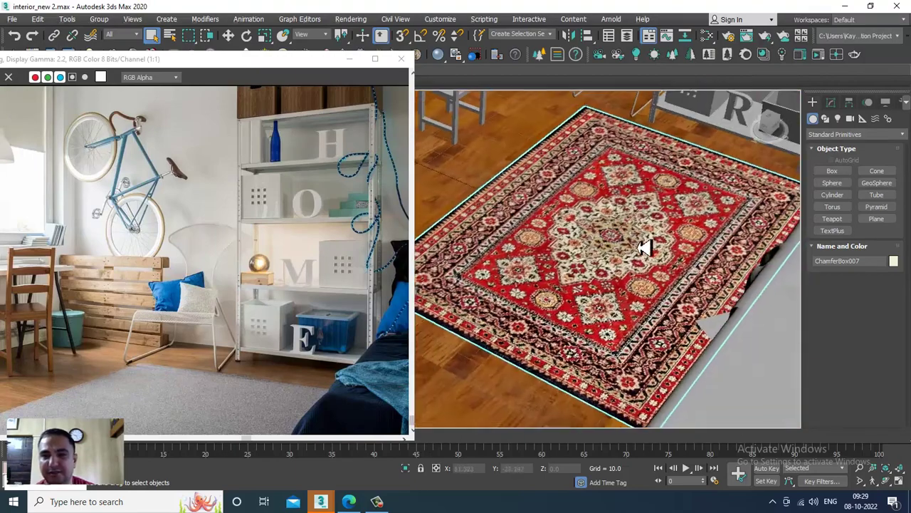
# Step: Select the chair at the desk and add a new VRayMtl named wood in an empty area of the material graph
pyautogui.keyDown('alt'); pyautogui.moveTo(649, 247); pyautogui.dragTo(622, 252, button='middle'); pyautogui.keyUp('alt')
pyautogui.scroll(-3, 683, 256)
pyautogui.scroll(6, 635, 257)
pyautogui.click(583, 262)
pyautogui.moveTo(652, 303); pyautogui.dragTo(615, 256, button='middle')
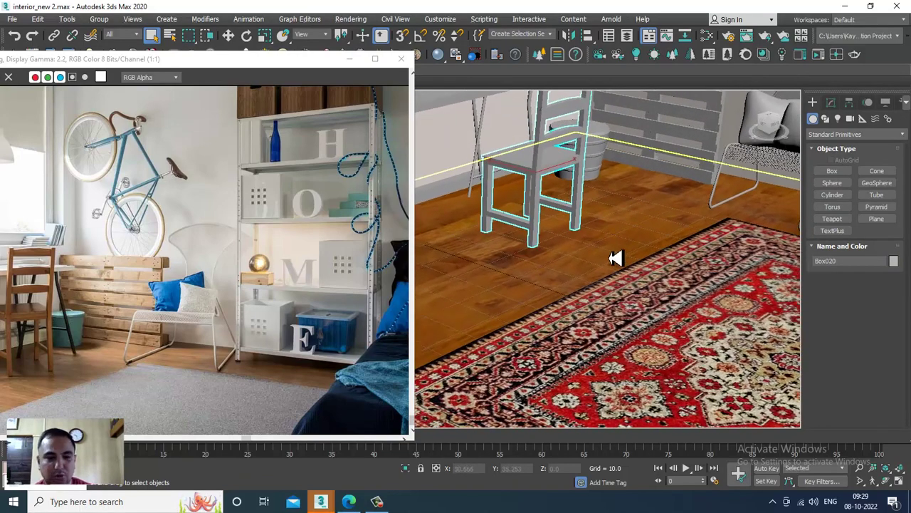
pyautogui.press('m')
pyautogui.moveTo(382, 255); pyautogui.dragTo(386, 29, button='middle')
pyautogui.scroll(-1, 387, 207)
pyautogui.moveTo(387, 207); pyautogui.dragTo(391, 137, button='middle')
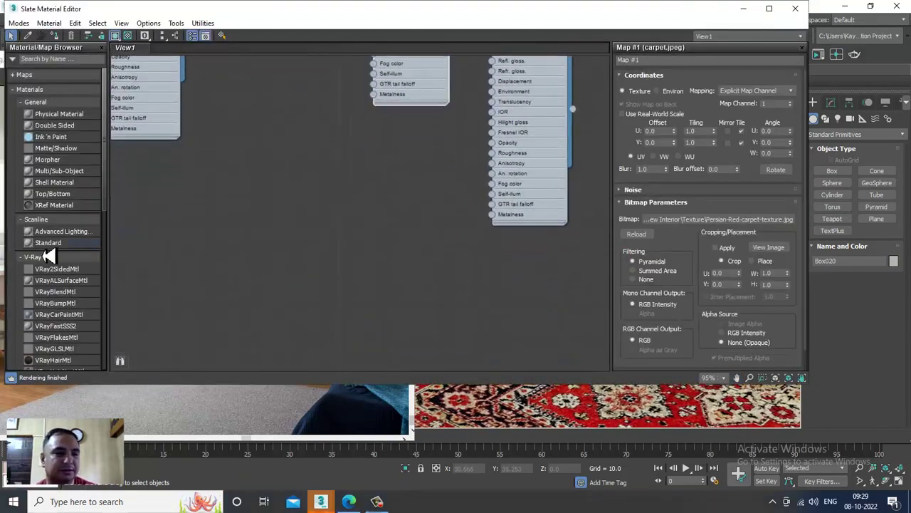
pyautogui.moveTo(104, 191); pyautogui.dragTo(111, 250)
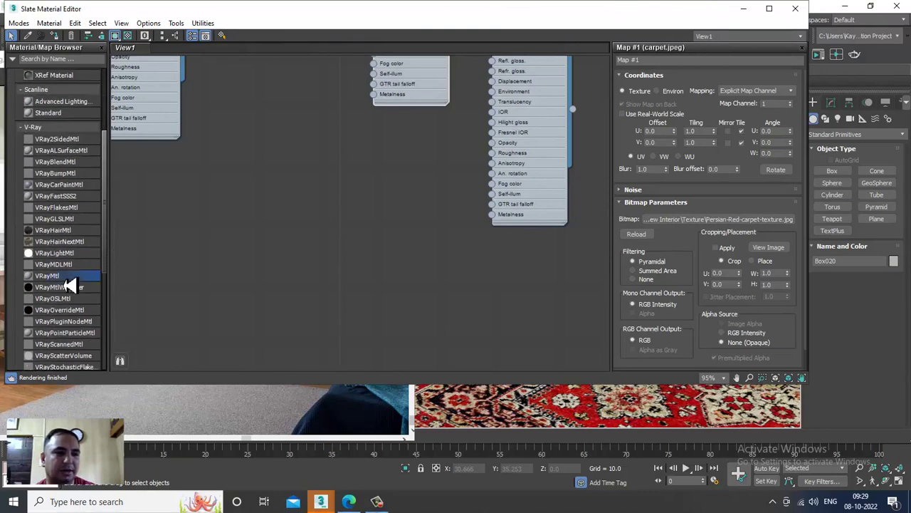
pyautogui.moveTo(64, 278); pyautogui.dragTo(285, 171)
pyautogui.doubleClick(285, 171)
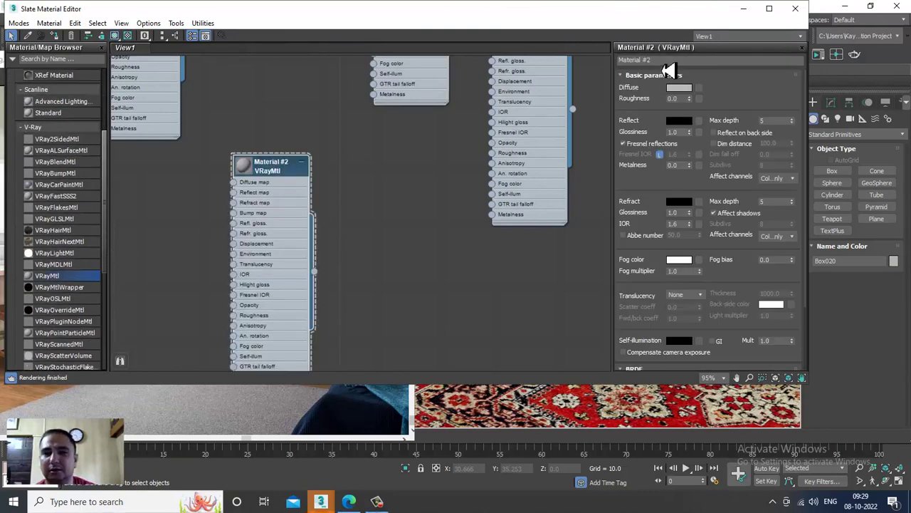
pyautogui.click(665, 62)
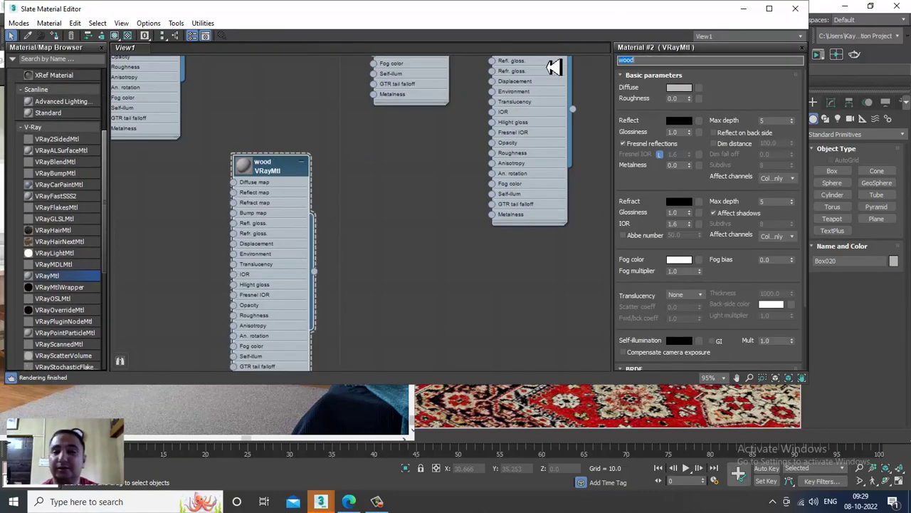
# Step: Add a Bitmap map to the wood material's diffuse channel
pyautogui.click(702, 87)
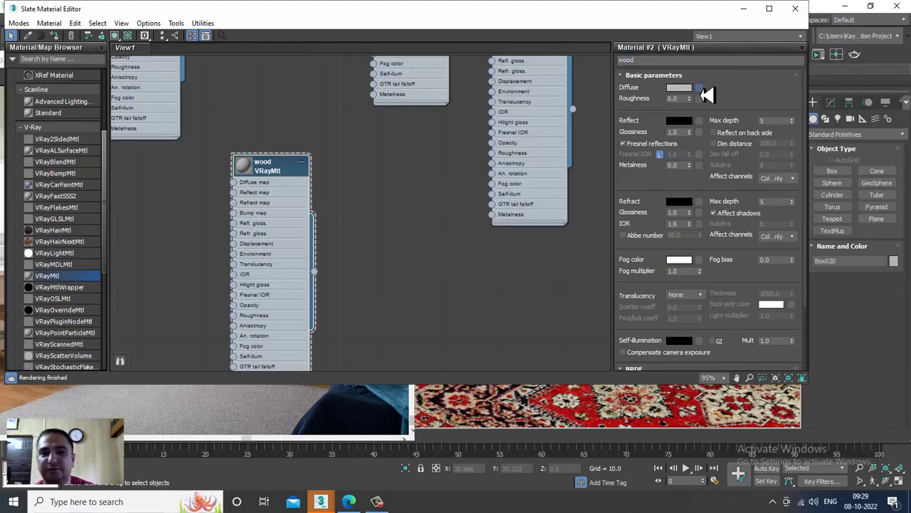
pyautogui.click(339, 97)
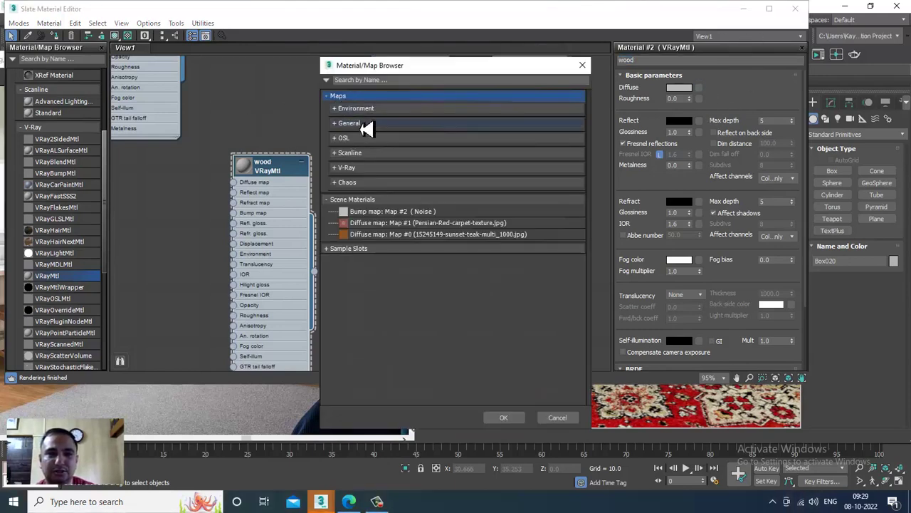
pyautogui.click(362, 124)
pyautogui.doubleClick(375, 154)
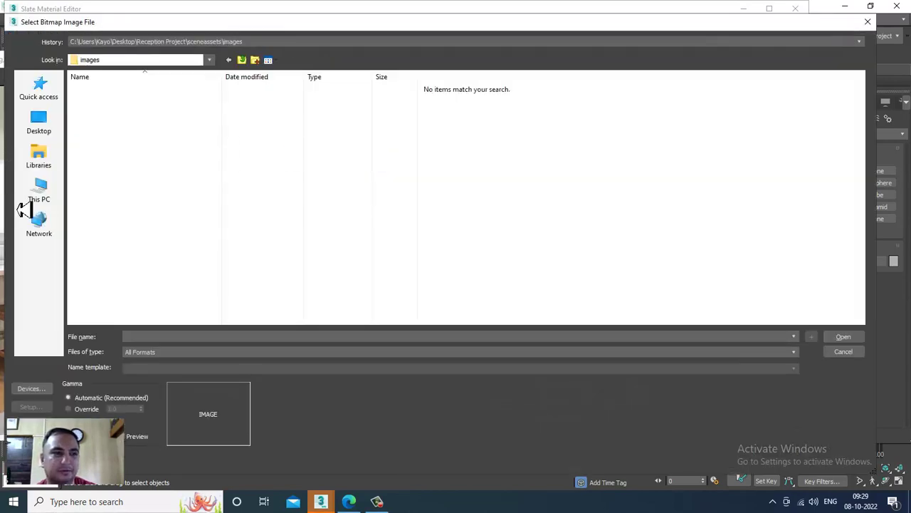
# Step: Load vecteezy_wooden-texture-and-background_3623625.jpg from D:\September 2022\New Interior\Texture as the wood material's diffuse bitmap
pyautogui.click(32, 196)
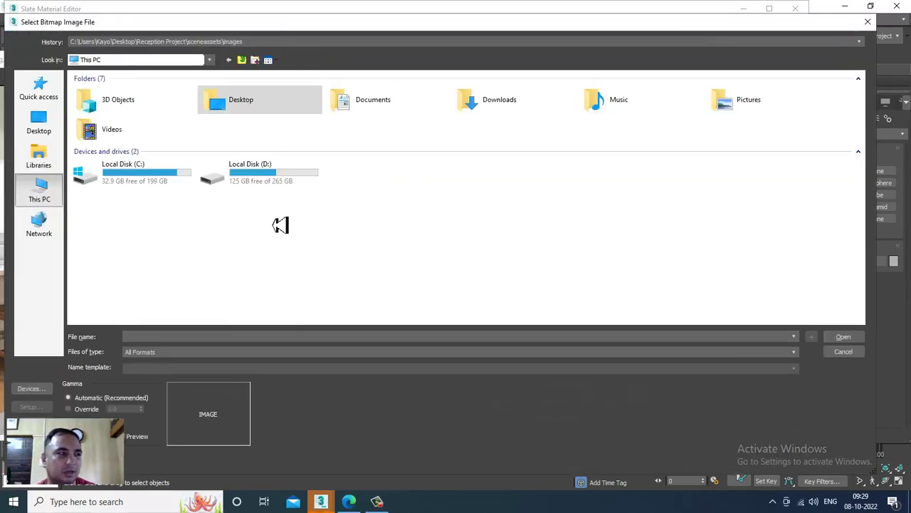
pyautogui.doubleClick(276, 179)
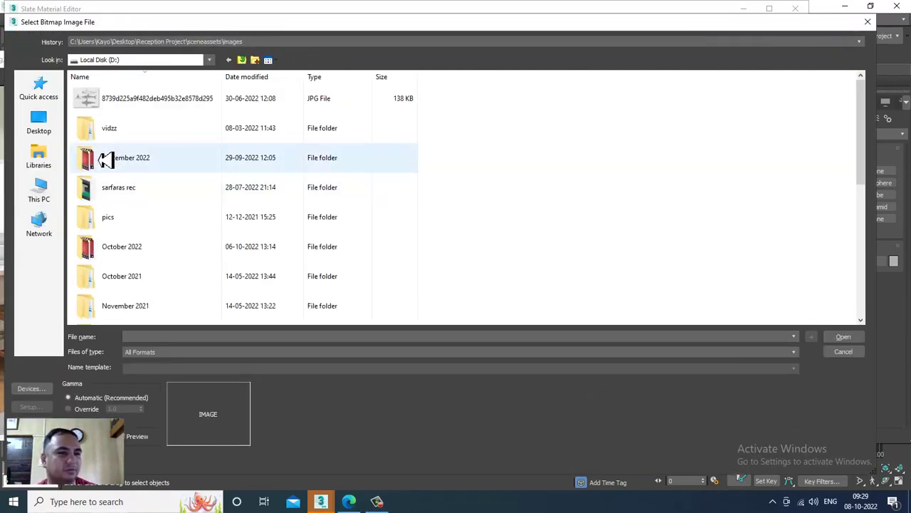
pyautogui.doubleClick(91, 156)
pyautogui.scroll(-1, 114, 171)
pyautogui.scroll(-3, 137, 206)
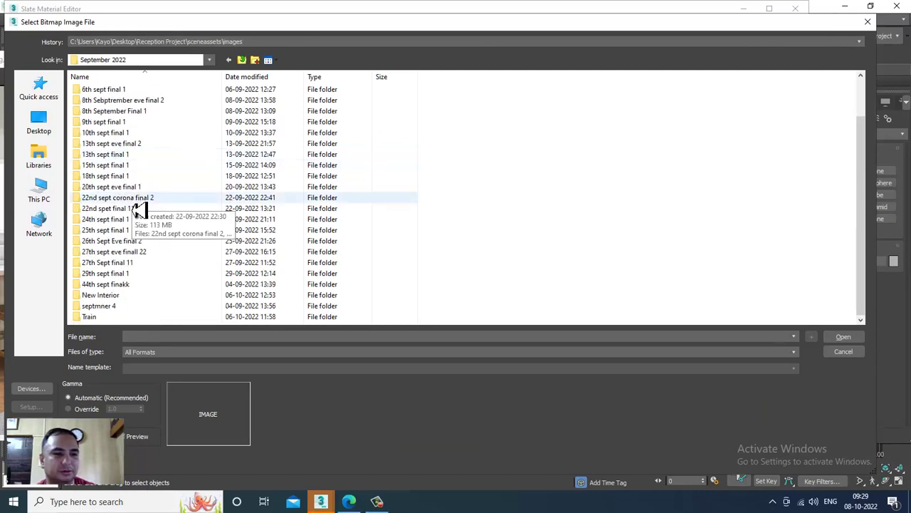
pyautogui.doubleClick(121, 307)
pyautogui.doubleClick(93, 125)
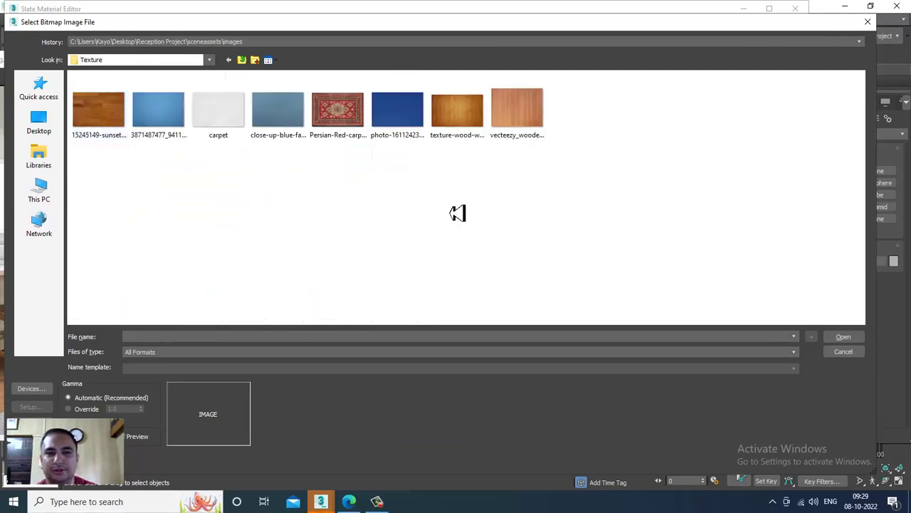
pyautogui.click(540, 114)
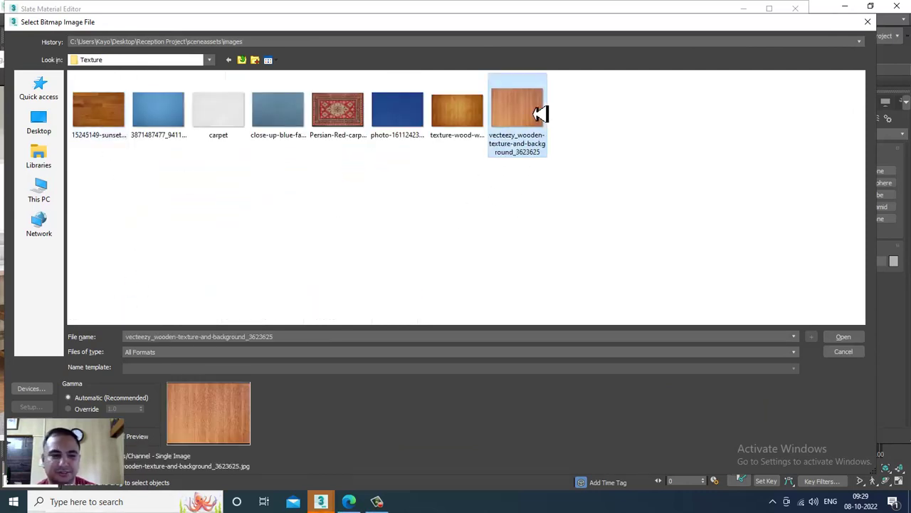
pyautogui.doubleClick(541, 114)
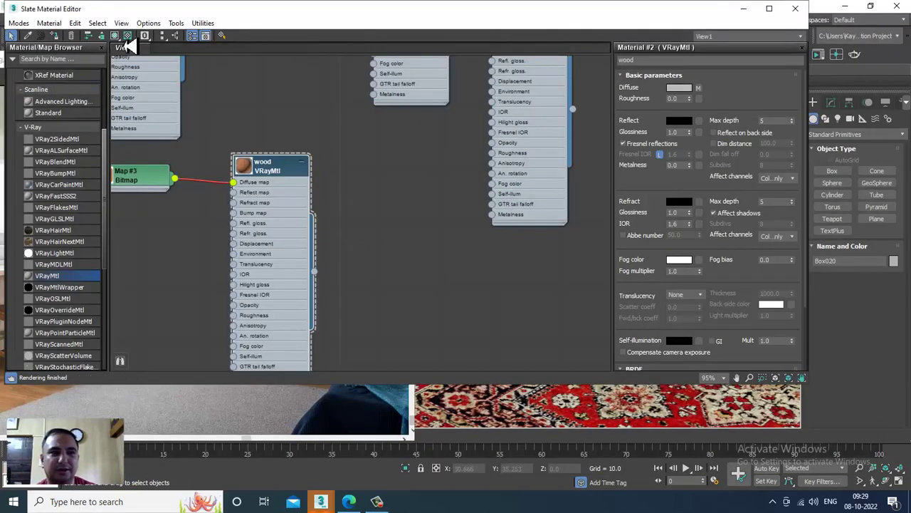
# Step: Set the wood material's reflection colour to a dark grey with RGB values of 67
pyautogui.click(676, 121)
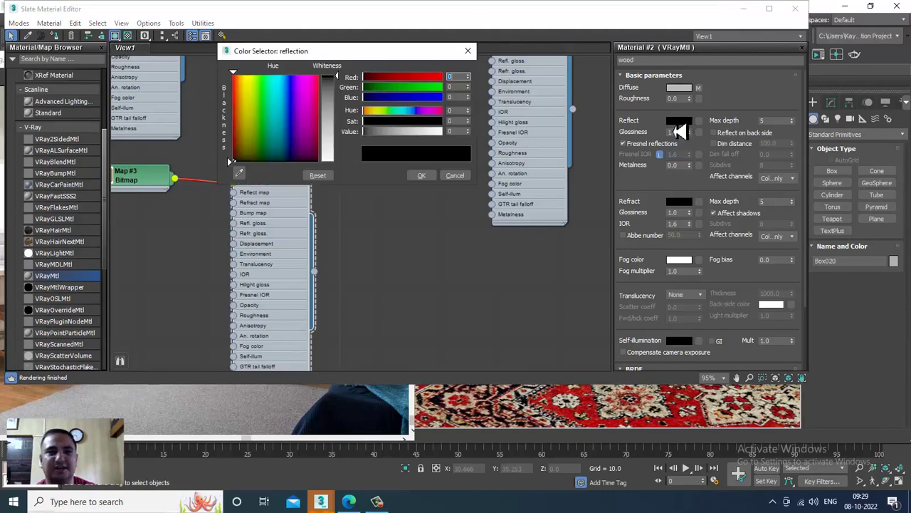
pyautogui.moveTo(340, 82); pyautogui.dragTo(343, 101)
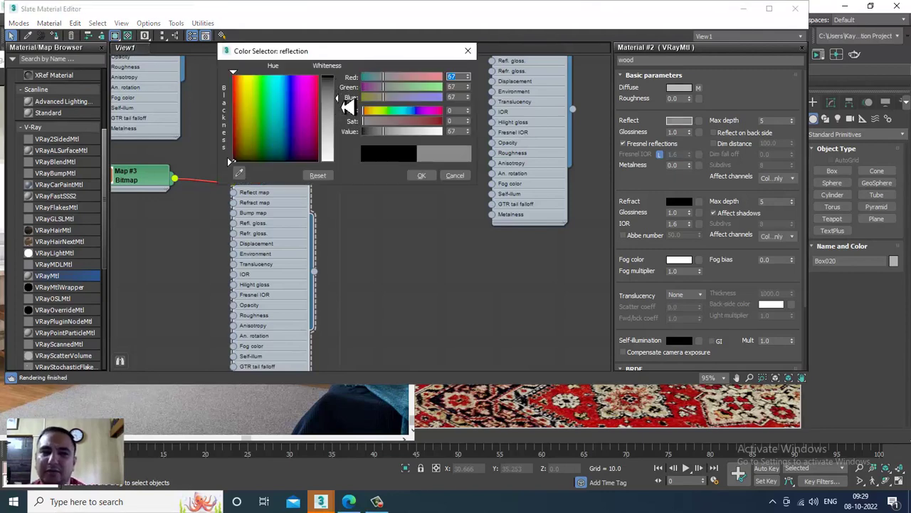
pyautogui.click(421, 175)
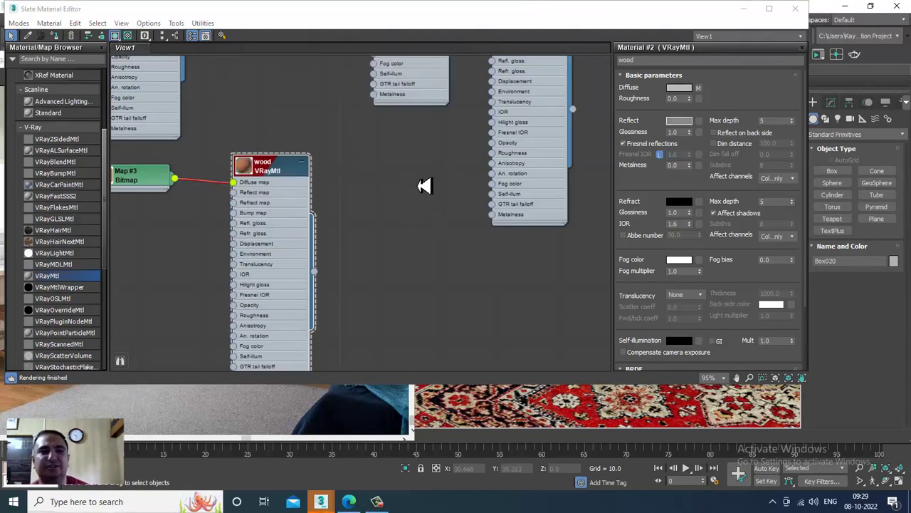
pyautogui.click(744, 9)
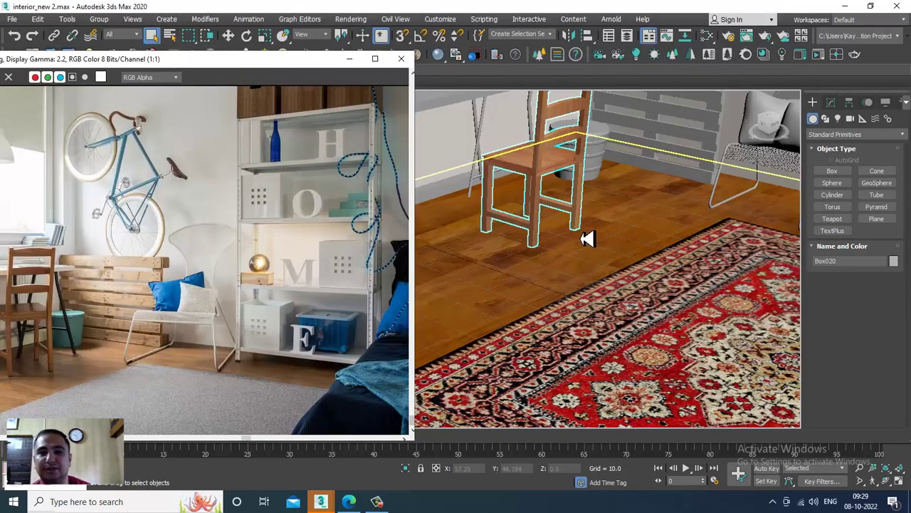
# Step: Add a UVW Map modifier to the desk chair and set its mapping type to Box
pyautogui.scroll(5, 586, 238)
pyautogui.scroll(3, 595, 260)
pyautogui.scroll(-2, 622, 258)
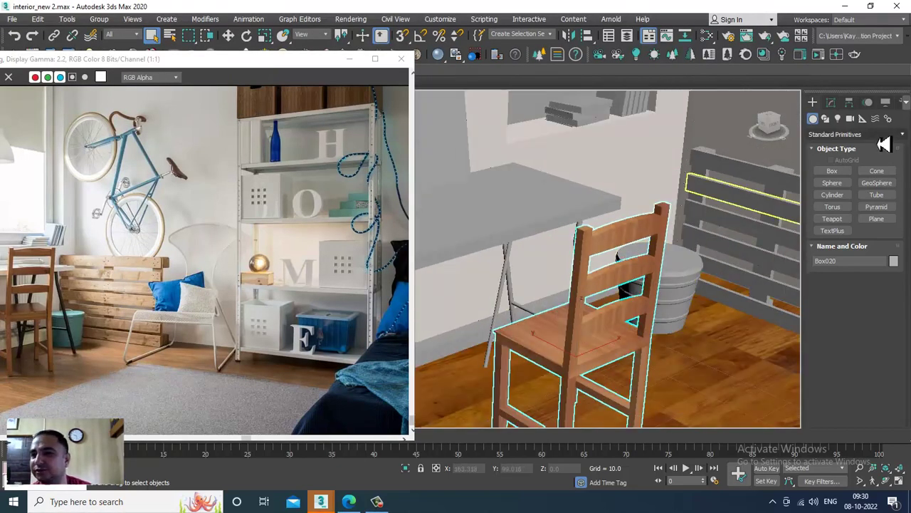
pyautogui.click(831, 104)
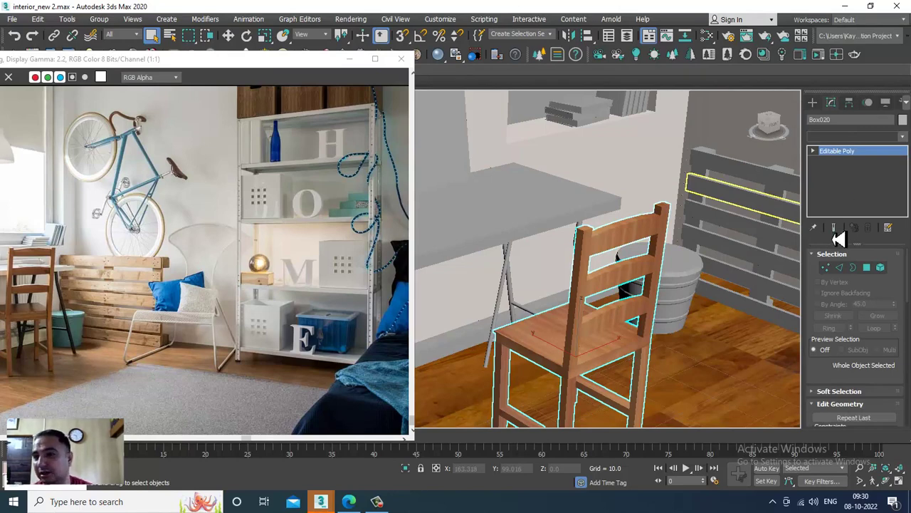
pyautogui.click(835, 138)
pyautogui.press('u')
pyautogui.press('u')
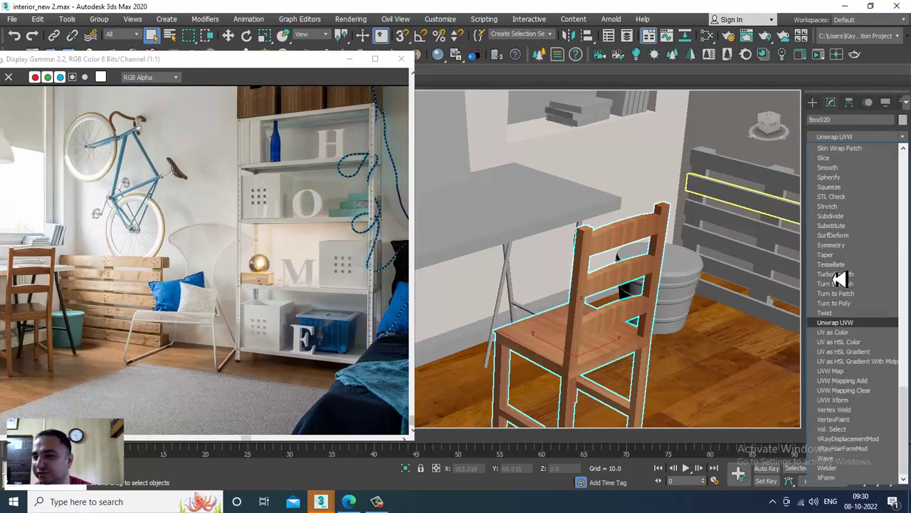
pyautogui.click(855, 372)
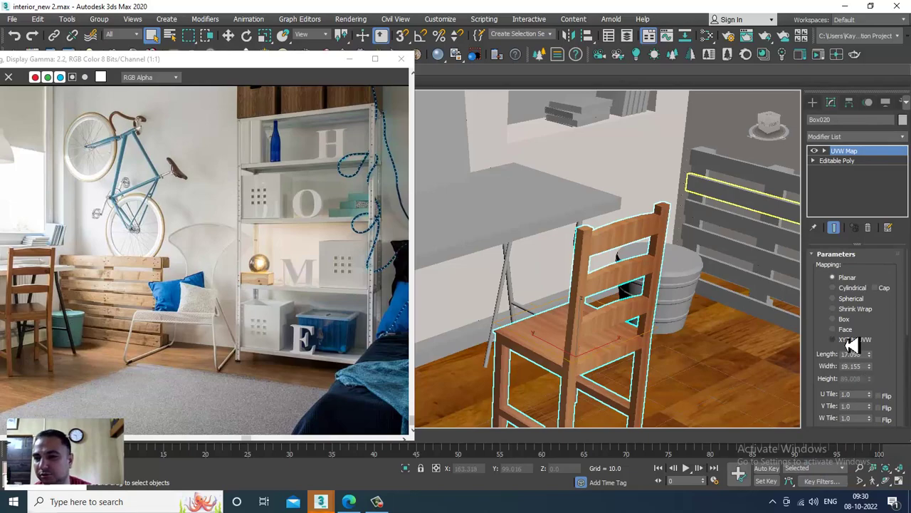
pyautogui.click(844, 319)
pyautogui.press('f')
pyautogui.keyDown('alt'); pyautogui.moveTo(648, 327); pyautogui.dragTo(909, 393, button='middle'); pyautogui.keyUp('alt')
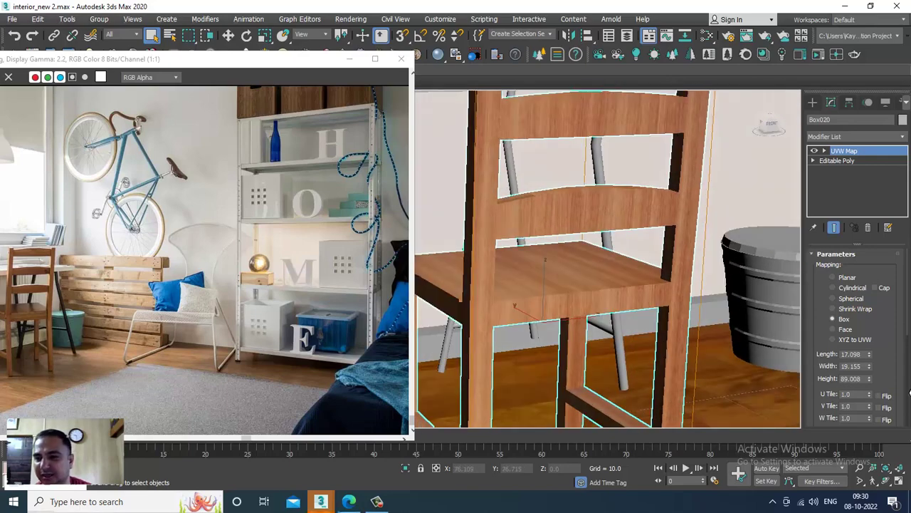
pyautogui.moveTo(875, 365); pyautogui.dragTo(883, 382)
pyautogui.rightClick(883, 382)
# Step: Check the desk area in the reference photo and select all three parts of the floor lamp beside the desk
pyautogui.scroll(-6, 719, 346)
pyautogui.keyDown('alt'); pyautogui.moveTo(663, 339); pyautogui.dragTo(565, 211, button='middle'); pyautogui.keyUp('alt')
pyautogui.scroll(4, 613, 299)
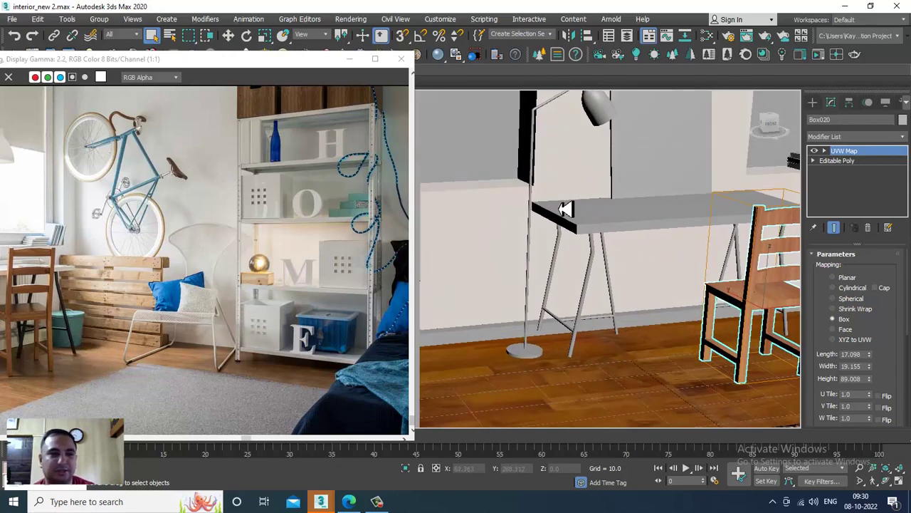
pyautogui.moveTo(186, 61); pyautogui.dragTo(269, 49)
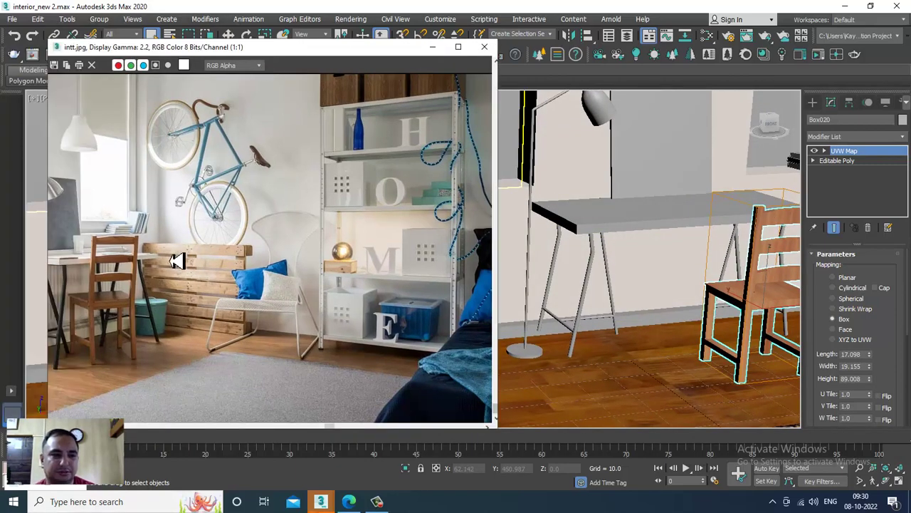
pyautogui.moveTo(178, 261); pyautogui.dragTo(326, 217, button='middle')
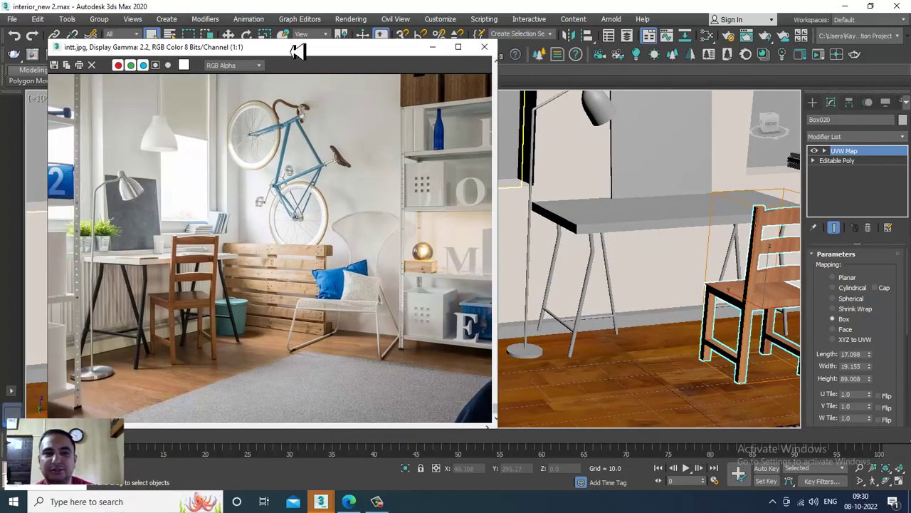
pyautogui.moveTo(305, 60); pyautogui.dragTo(230, 52)
pyautogui.moveTo(580, 271)
pyautogui.keyDown('alt'); pyautogui.mouseDown(button='middle')
pyautogui.moveTo(592, 264)
pyautogui.moveTo(591, 276)
pyautogui.mouseUp(button='middle'); pyautogui.keyUp('alt')
pyautogui.click(601, 133)
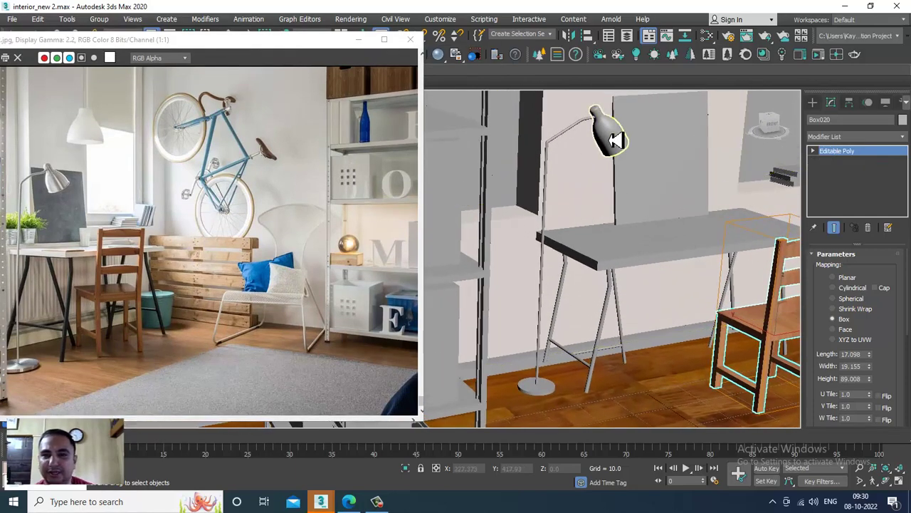
pyautogui.keyDown('ctrl'); pyautogui.click(574, 132); pyautogui.keyUp('ctrl')
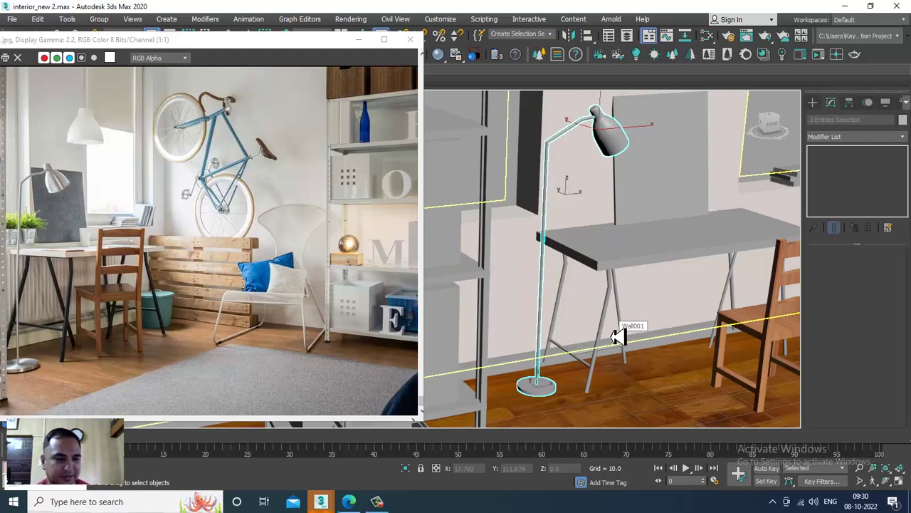
# Step: Add a new VRayMtl below the wood material in the material graph and name it steel
pyautogui.press('m')
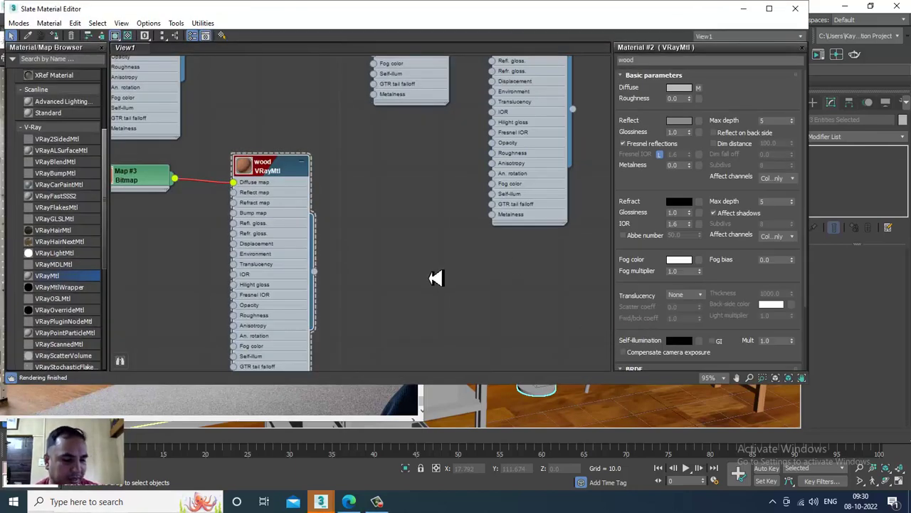
pyautogui.moveTo(413, 280); pyautogui.dragTo(377, 178, button='middle')
pyautogui.moveTo(362, 201); pyautogui.dragTo(377, 188)
pyautogui.doubleClick(377, 187)
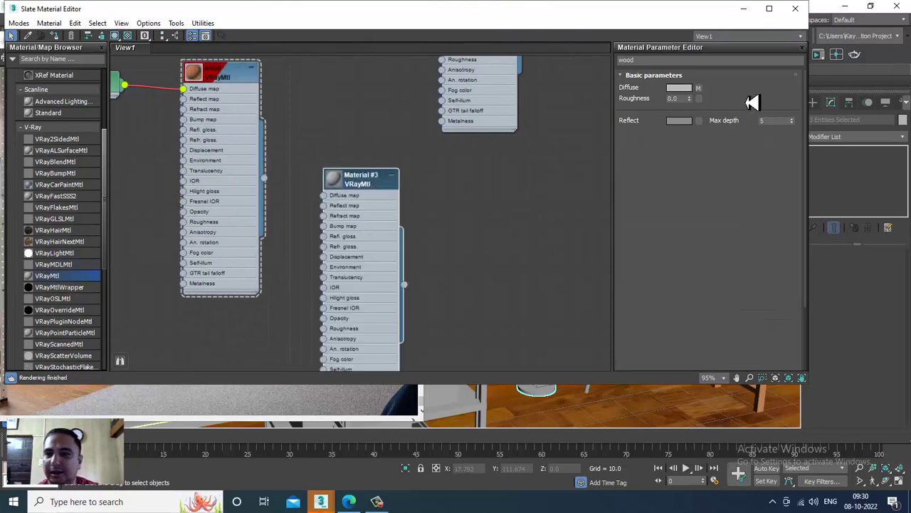
pyautogui.moveTo(673, 61); pyautogui.dragTo(528, 48)
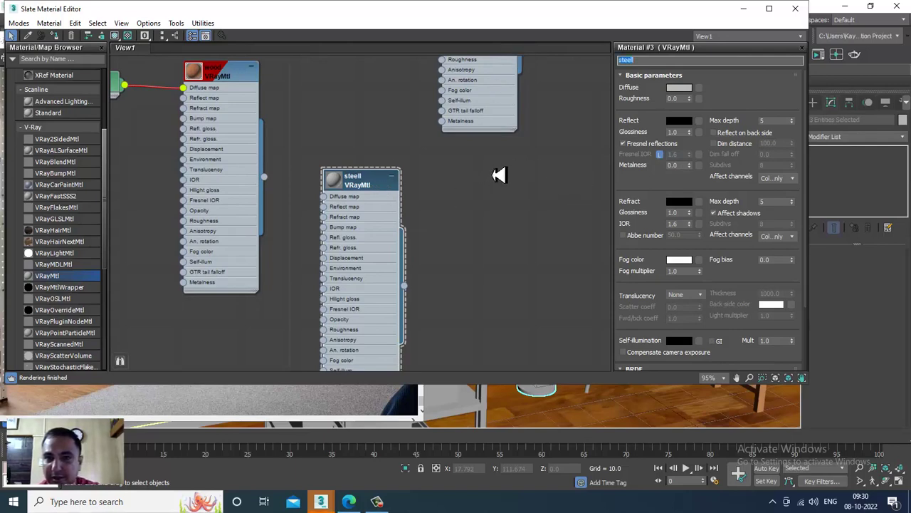
pyautogui.scroll(-2, 542, 149)
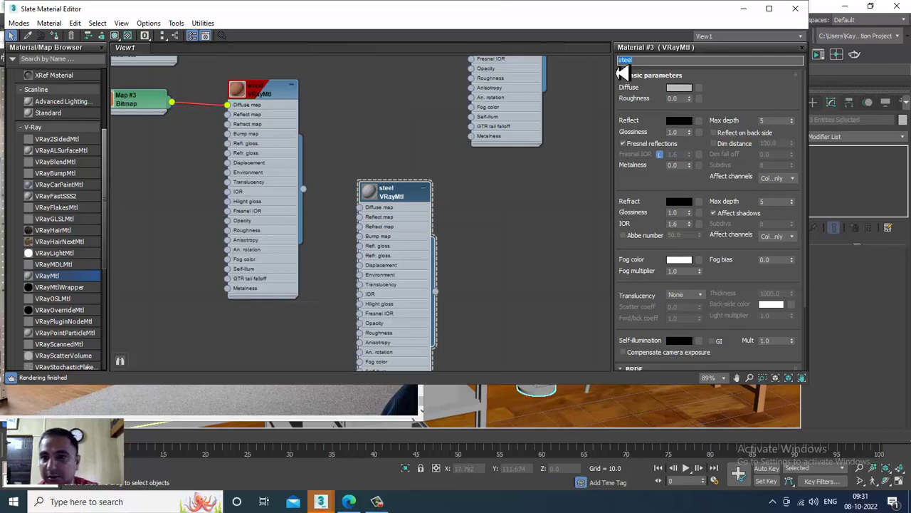
# Step: Set the steel material's diffuse colour to pure black
pyautogui.click(680, 88)
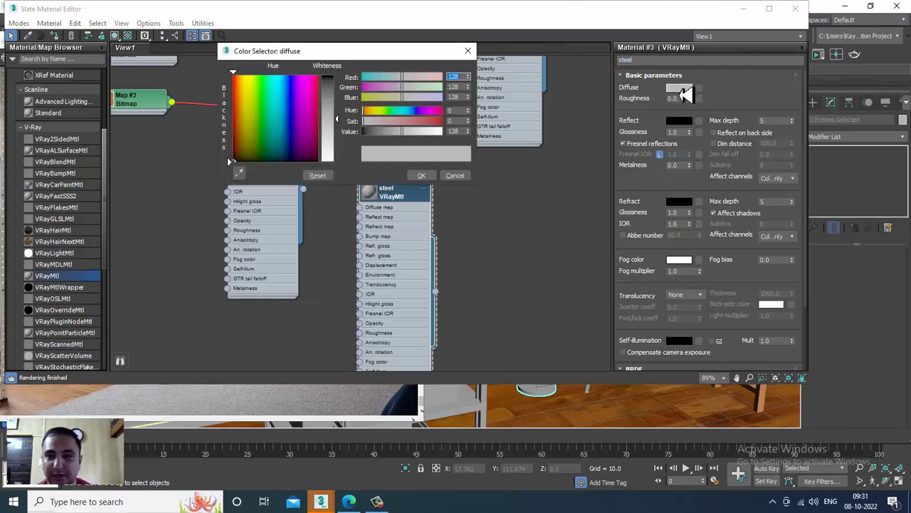
pyautogui.moveTo(416, 137); pyautogui.dragTo(343, 127)
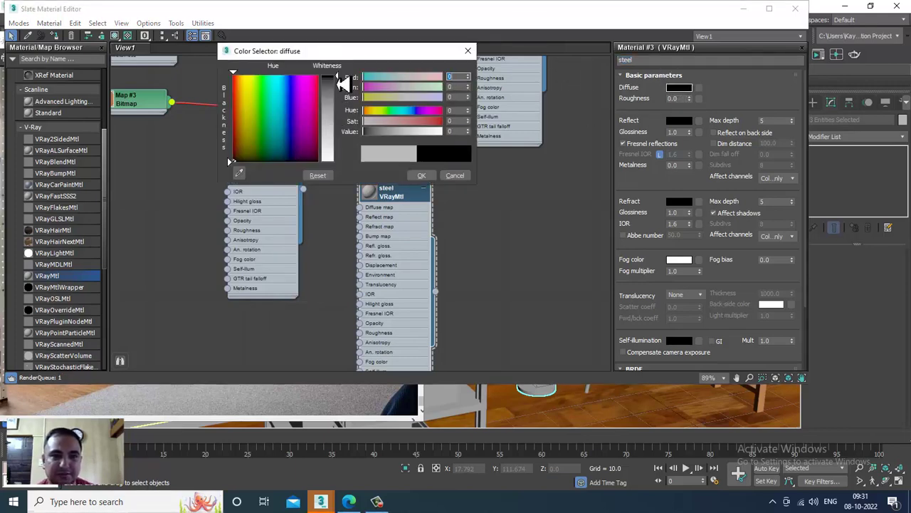
pyautogui.click(424, 176)
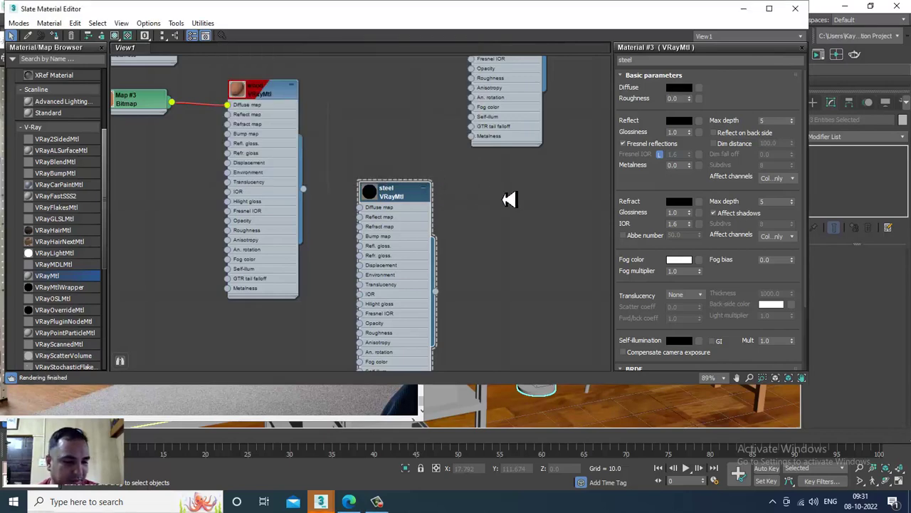
# Step: Set the steel material's reflection colour to a light grey with red, green and blue at 230
pyautogui.click(680, 121)
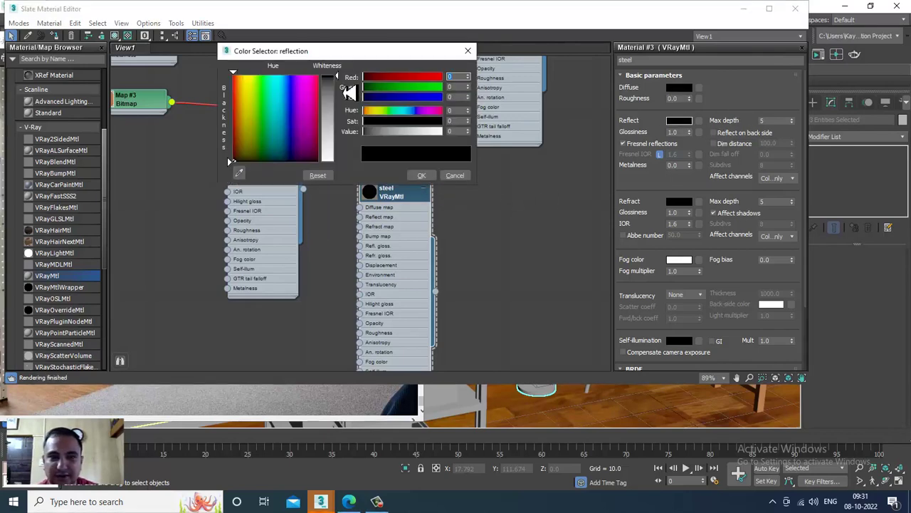
pyautogui.moveTo(346, 92); pyautogui.dragTo(347, 167)
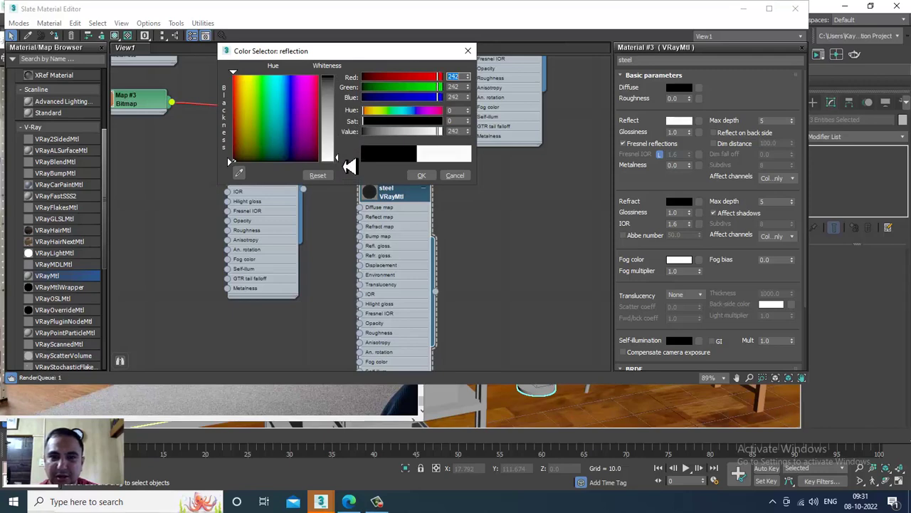
pyautogui.click(430, 82)
pyautogui.write('230')
pyautogui.press('Tab')
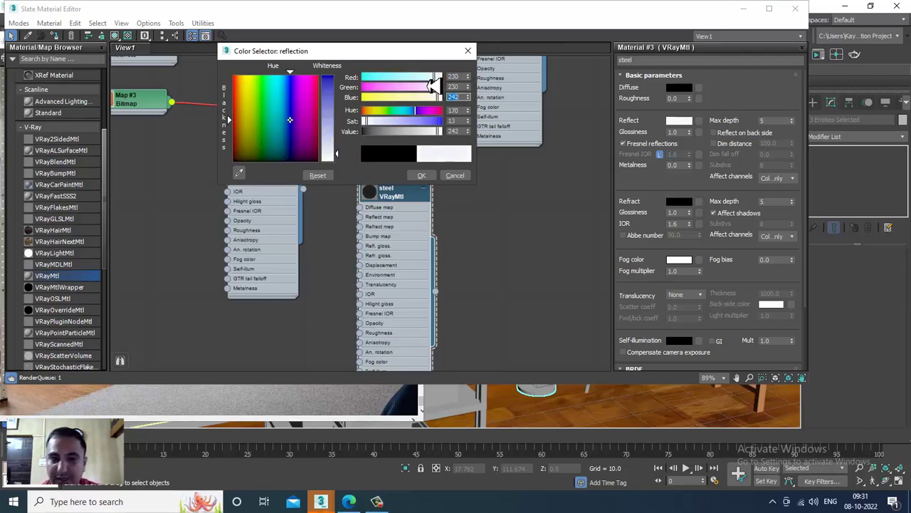
pyautogui.write('230')
pyautogui.press('Return')
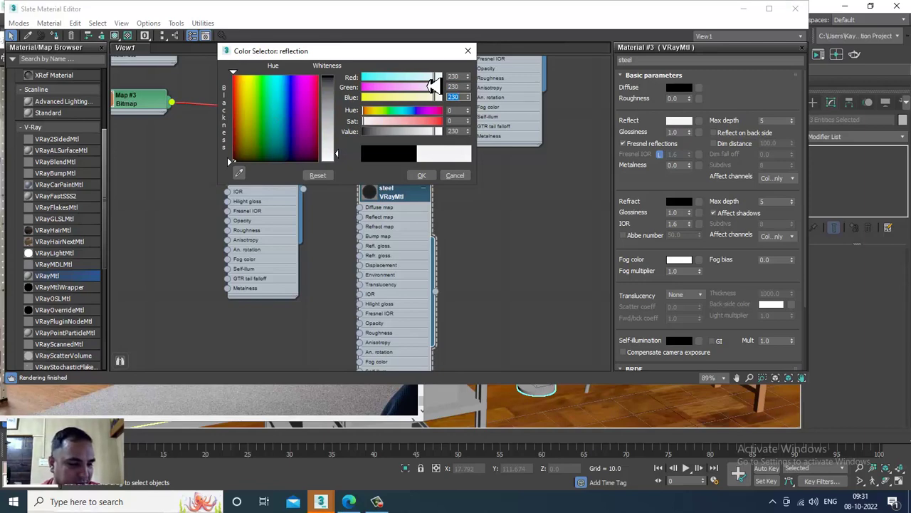
pyautogui.click(429, 176)
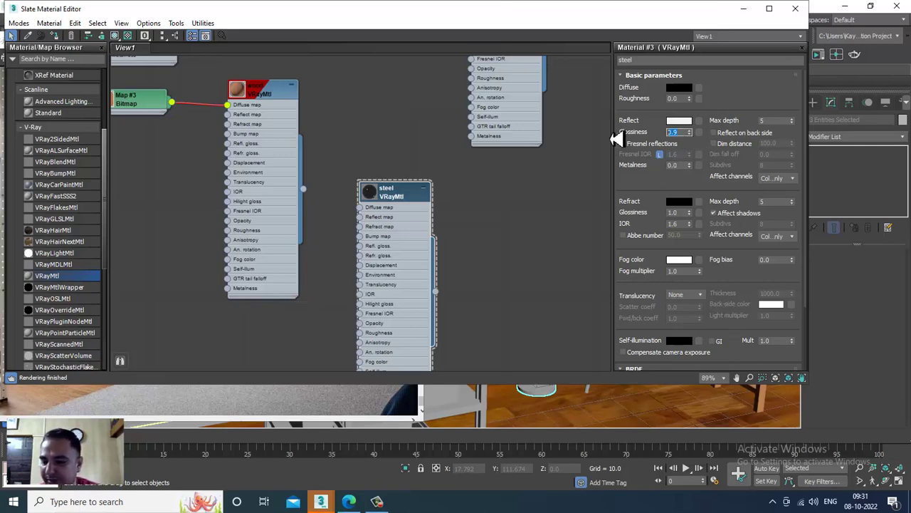
# Step: Set the steel material's reflection glossiness to 0.8, and unlock its Fresnel IOR and set it to 20
pyautogui.click(661, 155)
pyautogui.moveTo(684, 155); pyautogui.dragTo(631, 164)
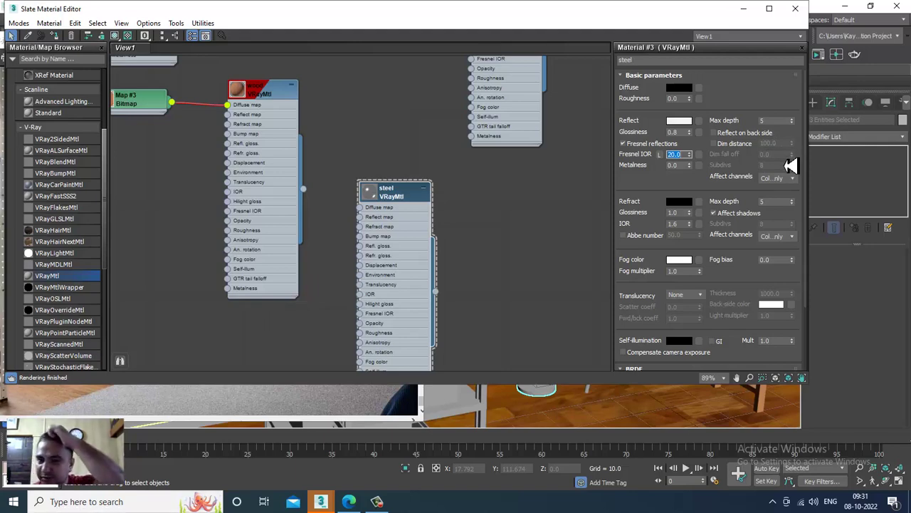
# Step: Enable Use local subdivs in the V-Ray Global DMC settings of the render setup
pyautogui.moveTo(563, 13); pyautogui.dragTo(597, 182)
pyautogui.click(352, 20)
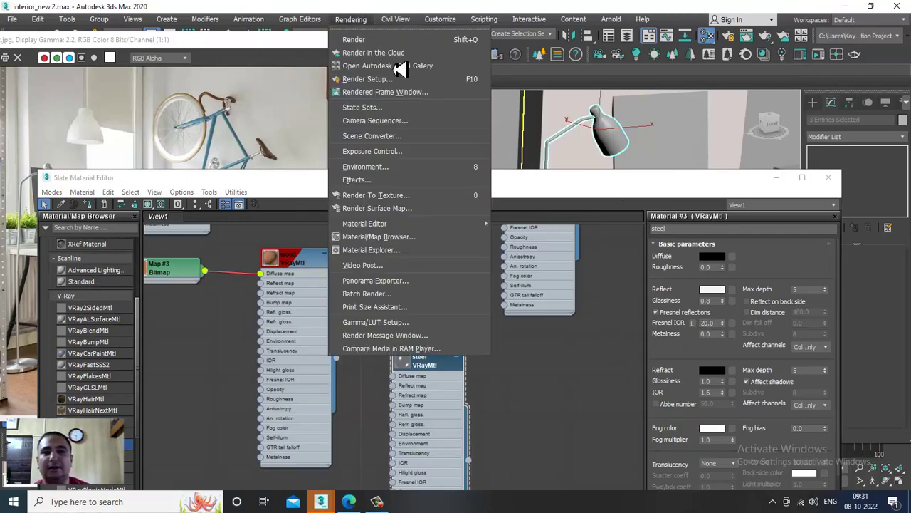
pyautogui.click(413, 91)
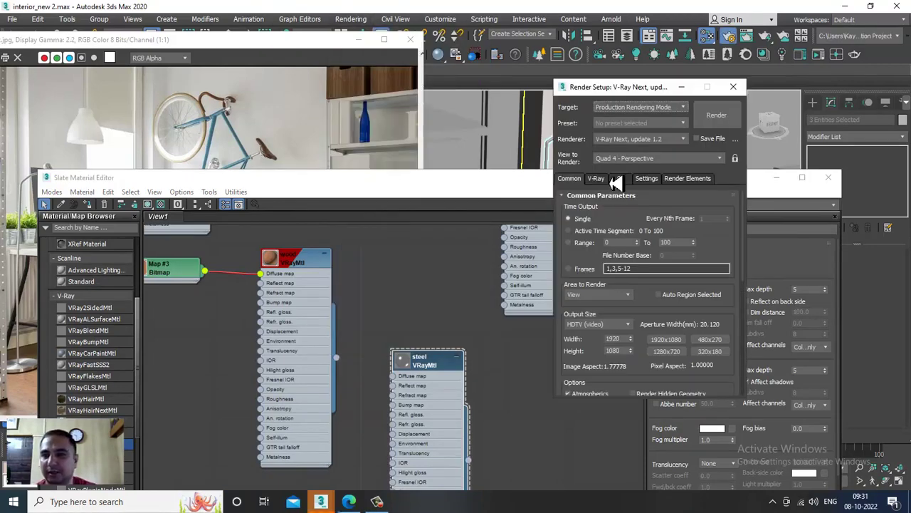
pyautogui.click(605, 179)
pyautogui.scroll(-3, 676, 313)
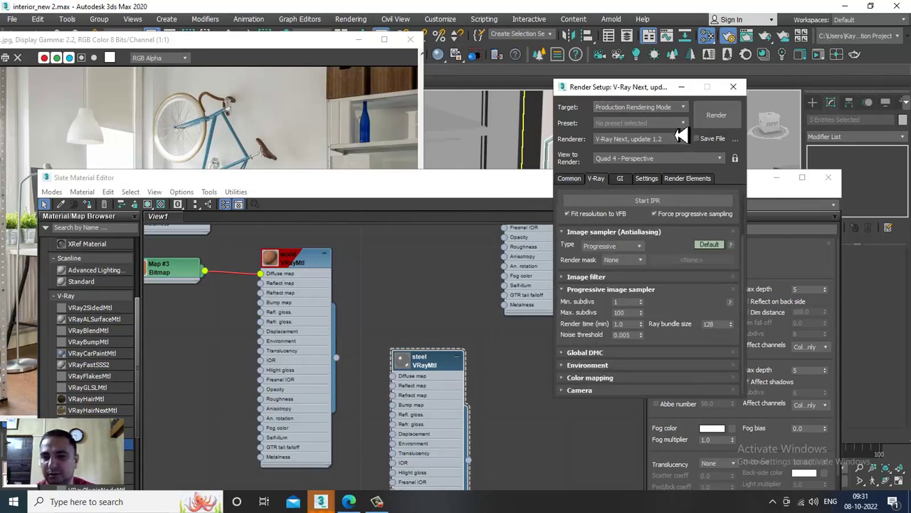
pyautogui.click(605, 354)
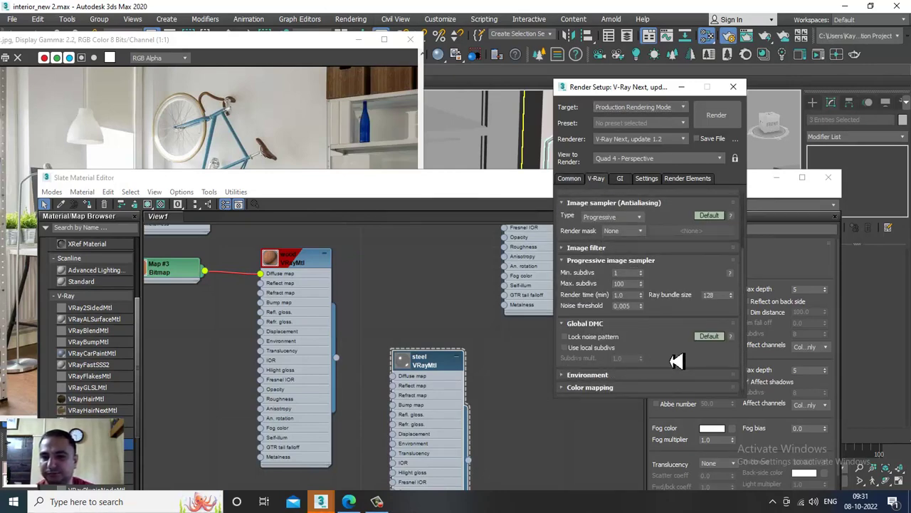
pyautogui.click(597, 339)
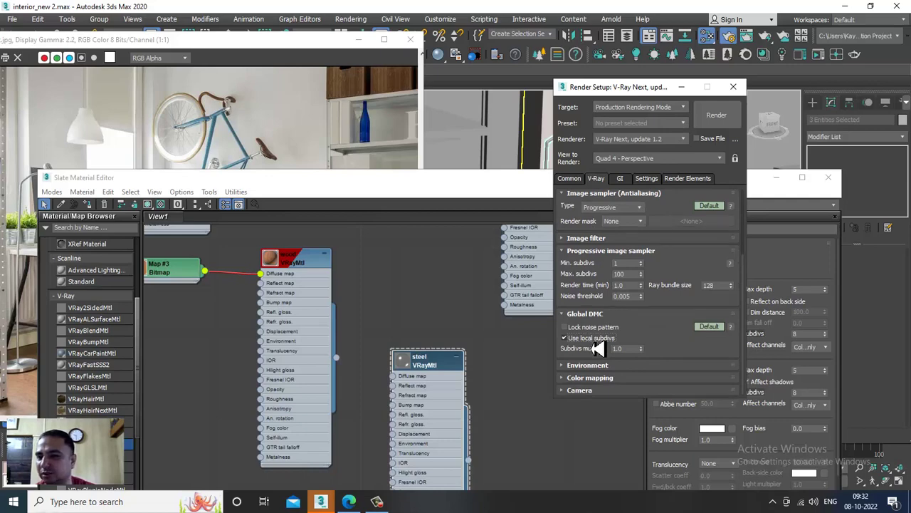
pyautogui.click(733, 86)
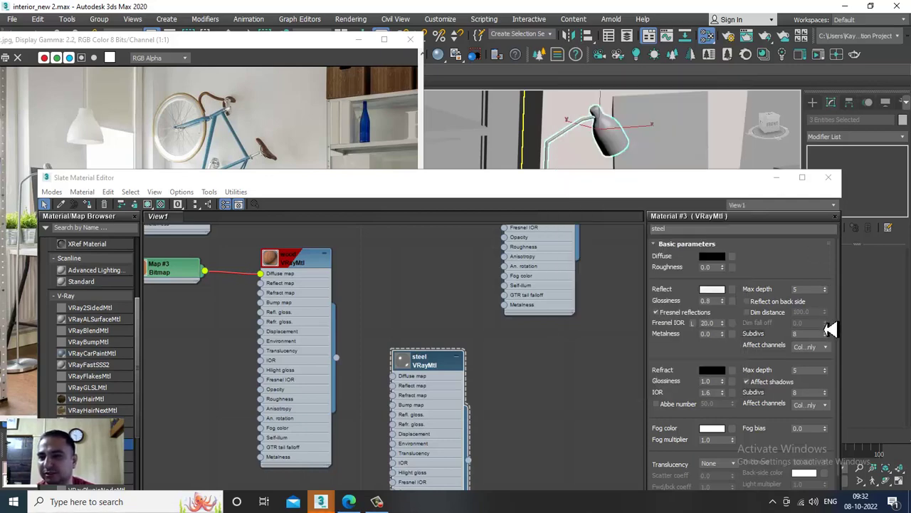
# Step: Set the steel material's reflection subdivs to 16
pyautogui.click(805, 334)
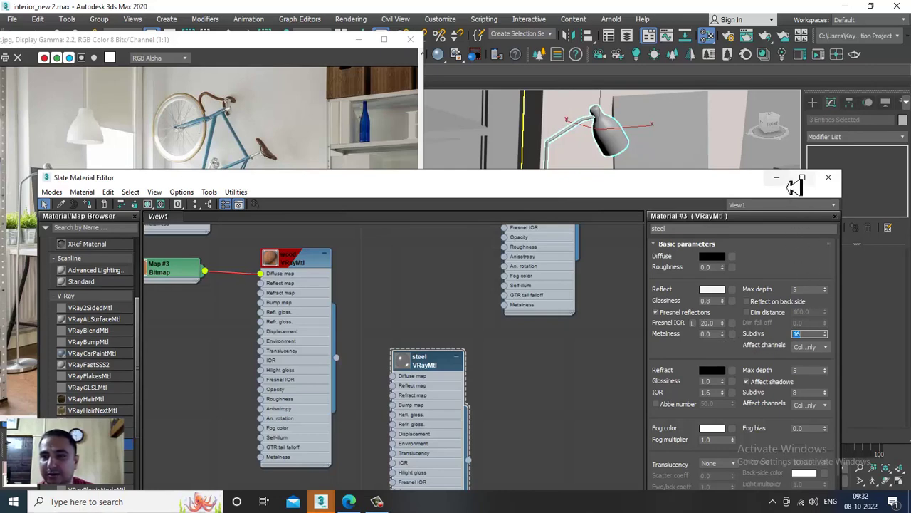
pyautogui.click(829, 176)
pyautogui.press('m')
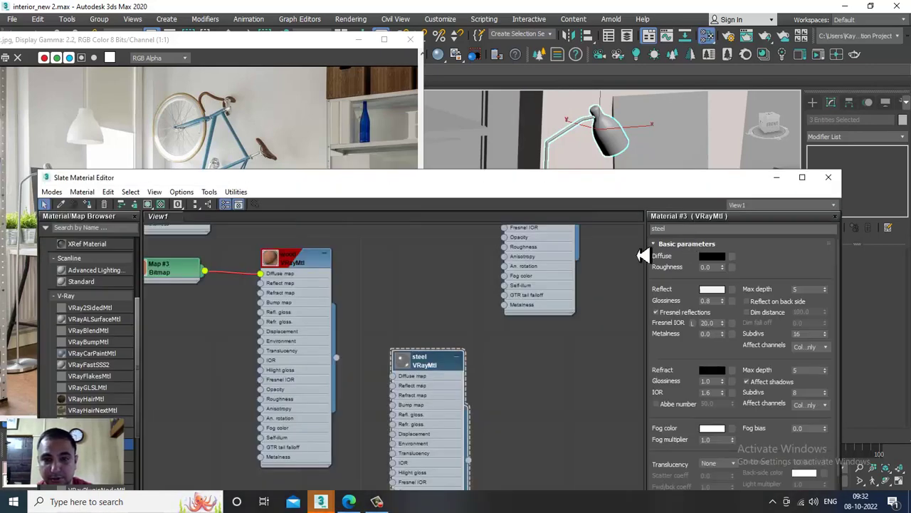
# Step: Assign the steel material to the selected floor lamp parts and show it shaded in the viewport
pyautogui.click(88, 205)
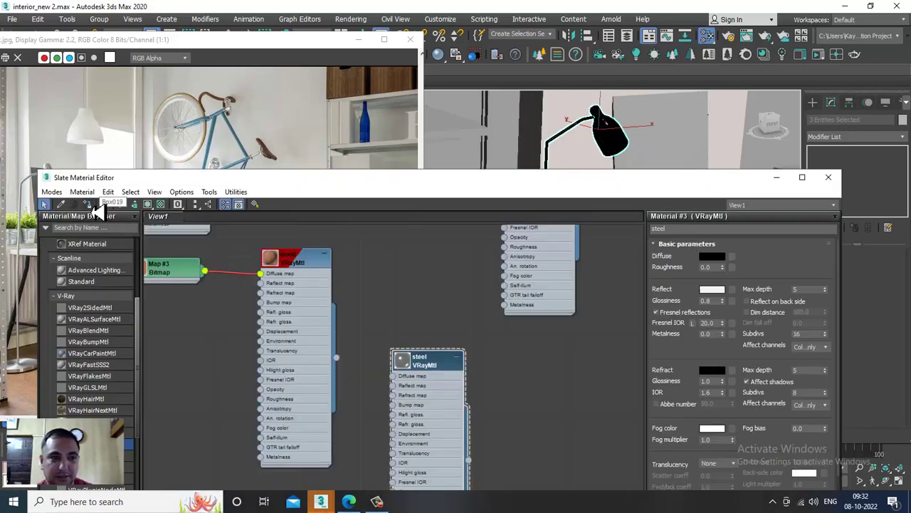
pyautogui.click(148, 205)
pyautogui.click(776, 178)
pyautogui.scroll(6, 531, 214)
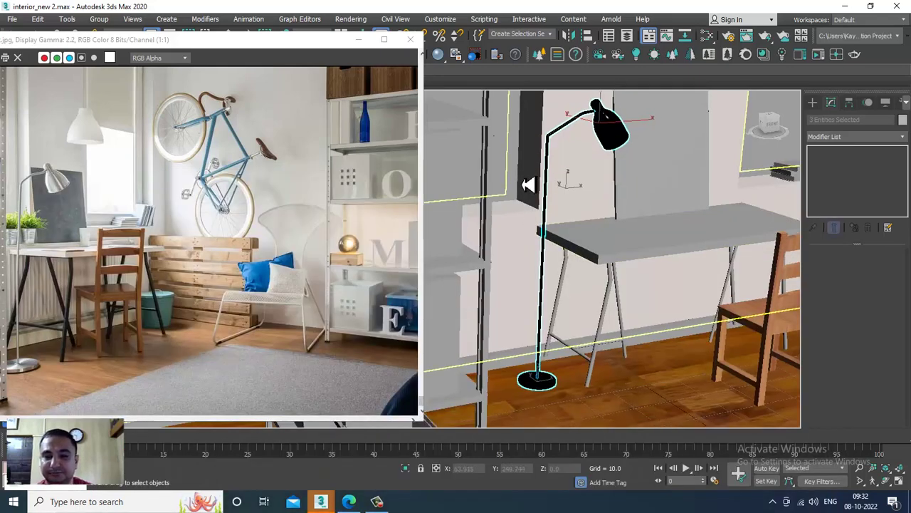
# Step: Test-render the perspective view around the floor lamp's base and the desk
pyautogui.click(351, 18)
pyautogui.click(361, 34)
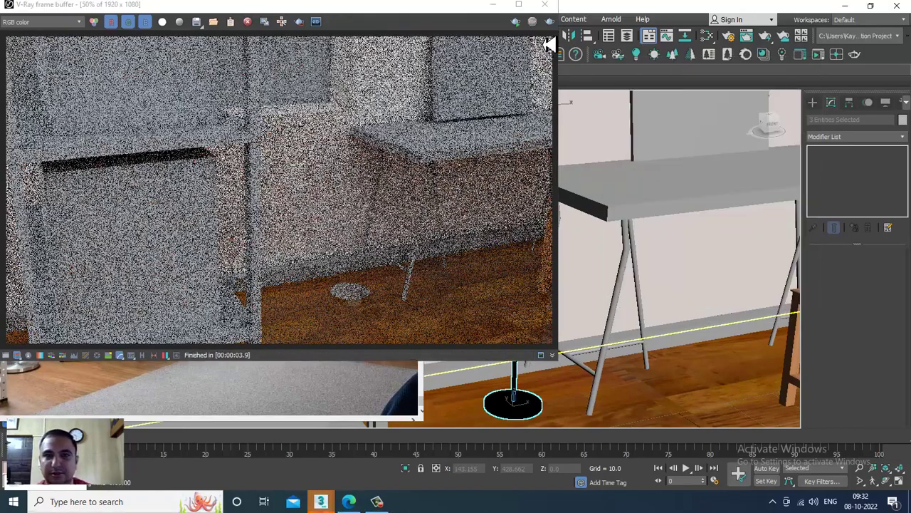
pyautogui.click(546, 5)
# Step: Select all objects in the scene and convert them to Editable Poly
pyautogui.hotkey('ctrl', 'a')
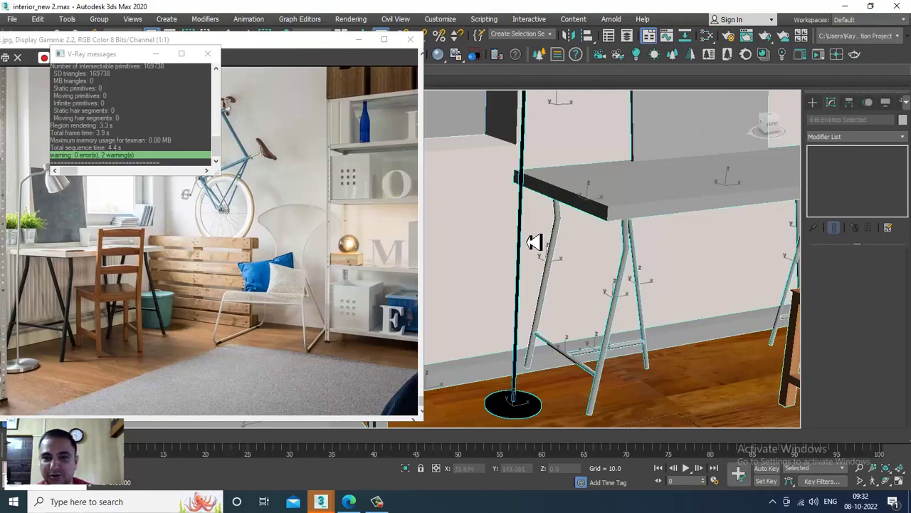
pyautogui.rightClick(531, 238)
pyautogui.moveTo(605, 345)
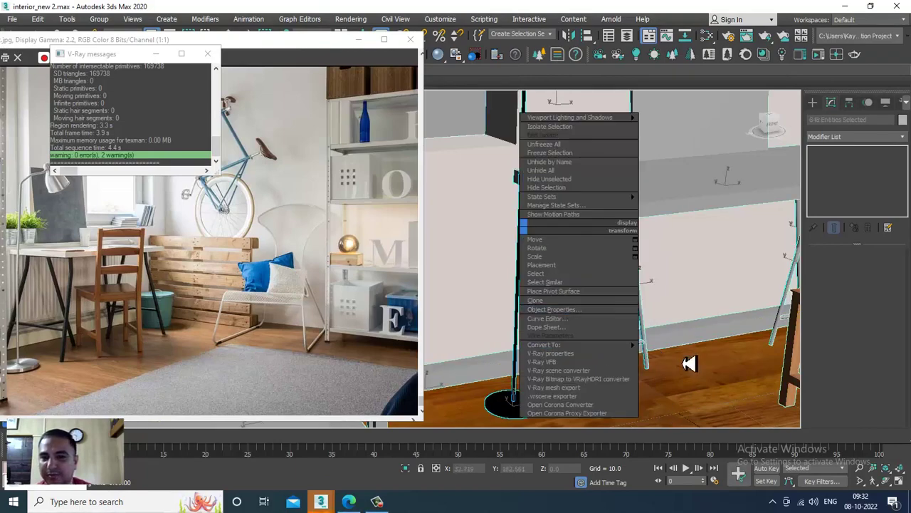
pyautogui.click(676, 354)
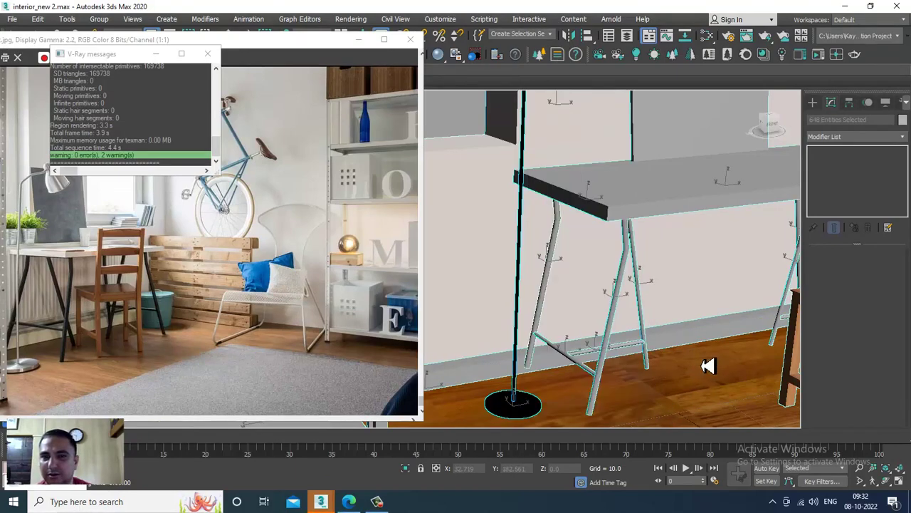
# Step: Render the view again and examine the steel on the floor lamp's pole and base up close
pyautogui.click(351, 19)
pyautogui.click(354, 40)
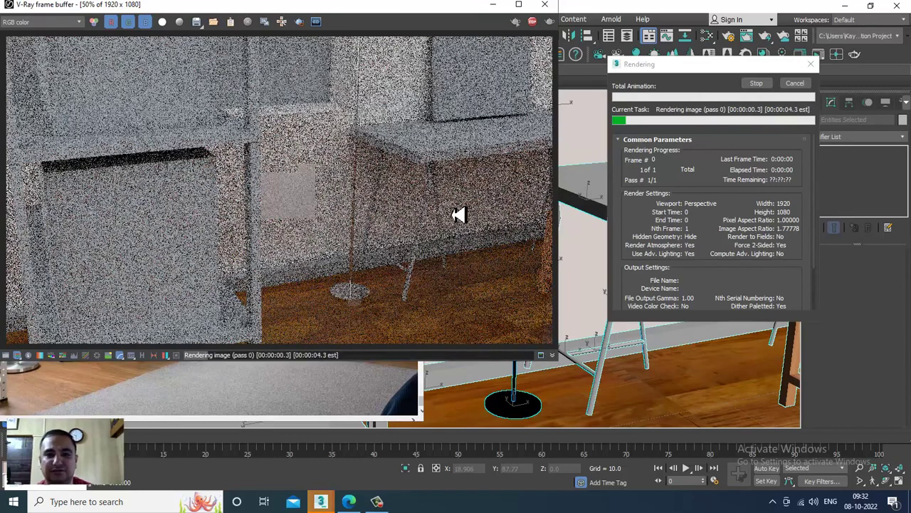
pyautogui.scroll(2, 363, 299)
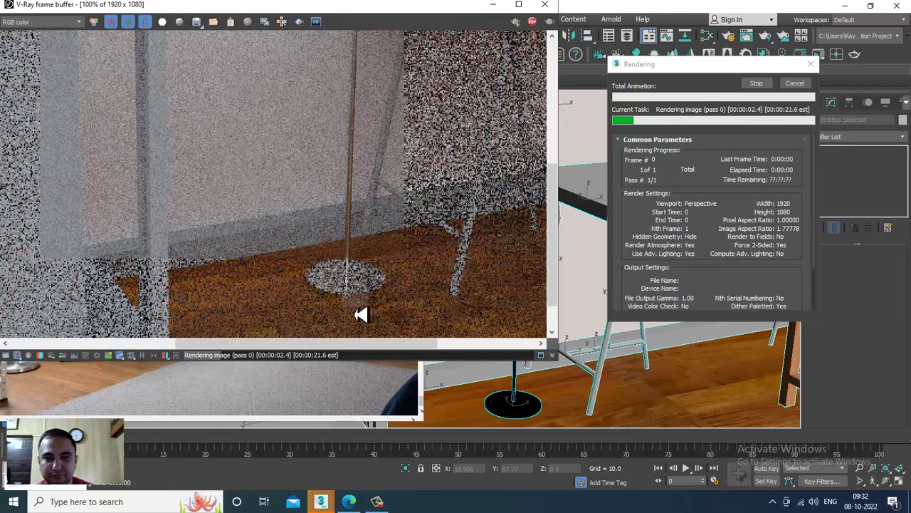
pyautogui.scroll(1, 379, 305)
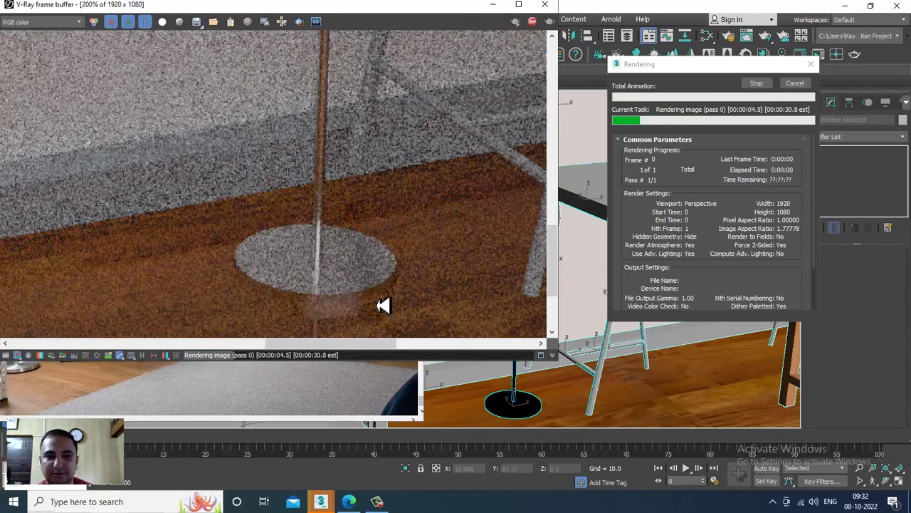
pyautogui.scroll(-3, 383, 305)
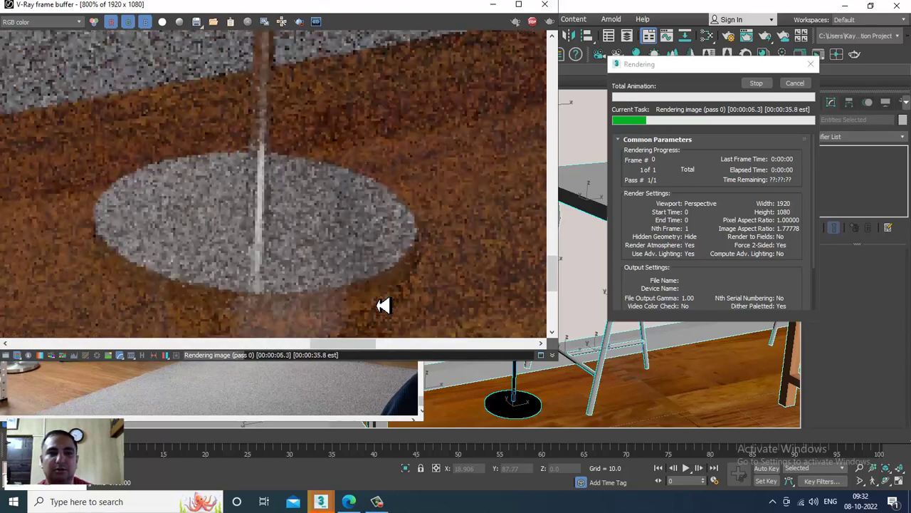
pyautogui.scroll(1, 383, 305)
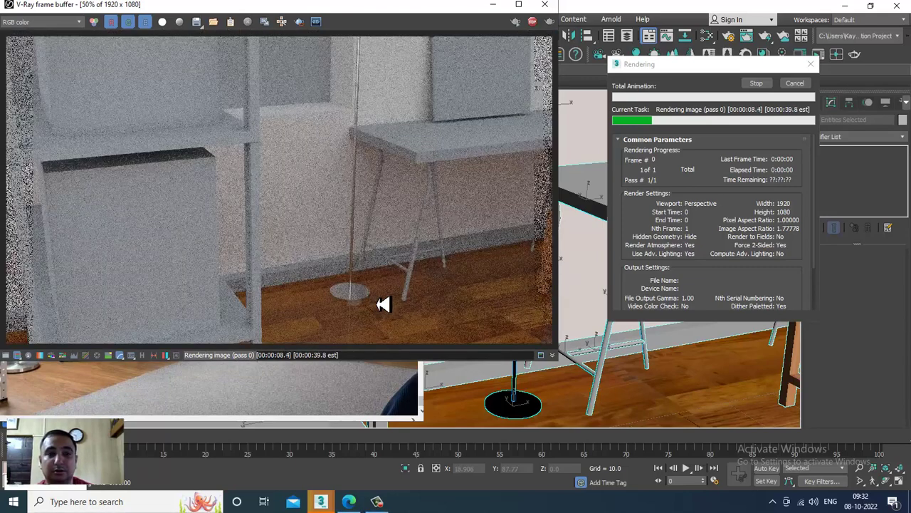
pyautogui.scroll(-1, 383, 305)
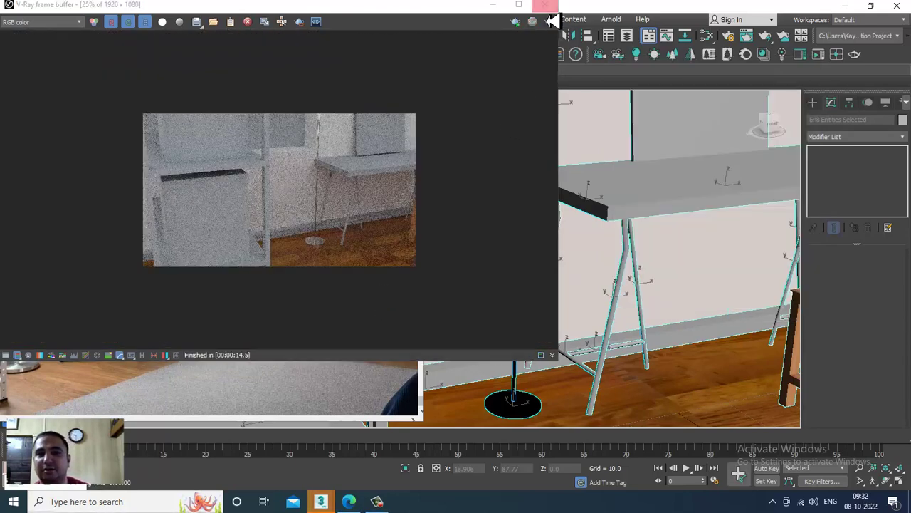
pyautogui.click(545, 4)
pyautogui.scroll(-10, 624, 271)
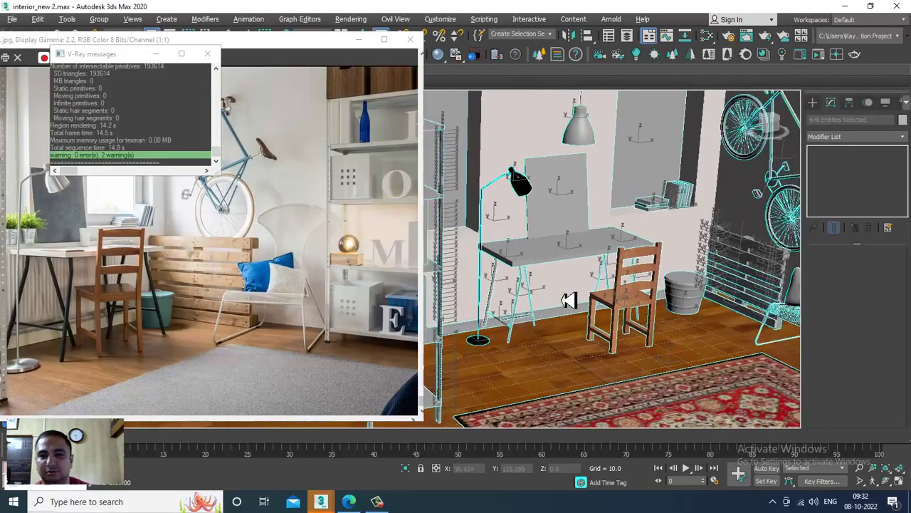
pyautogui.scroll(10, 578, 261)
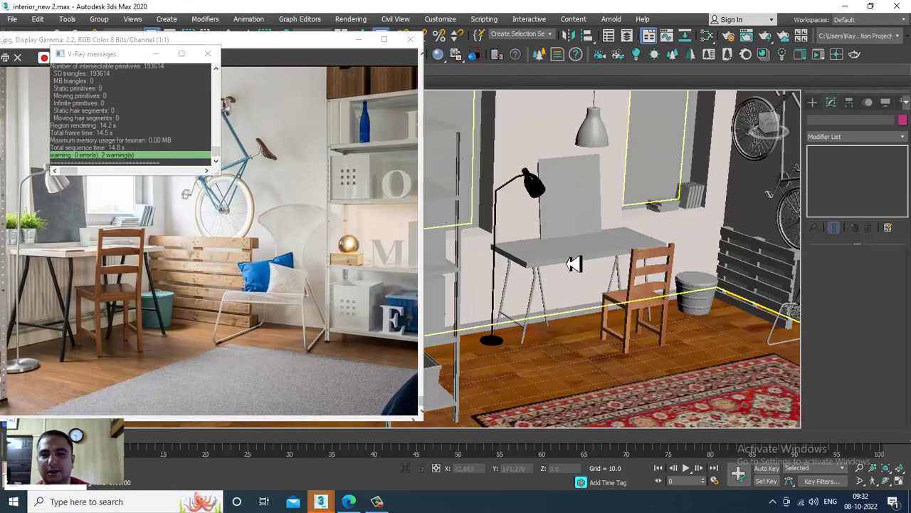
pyautogui.click(208, 53)
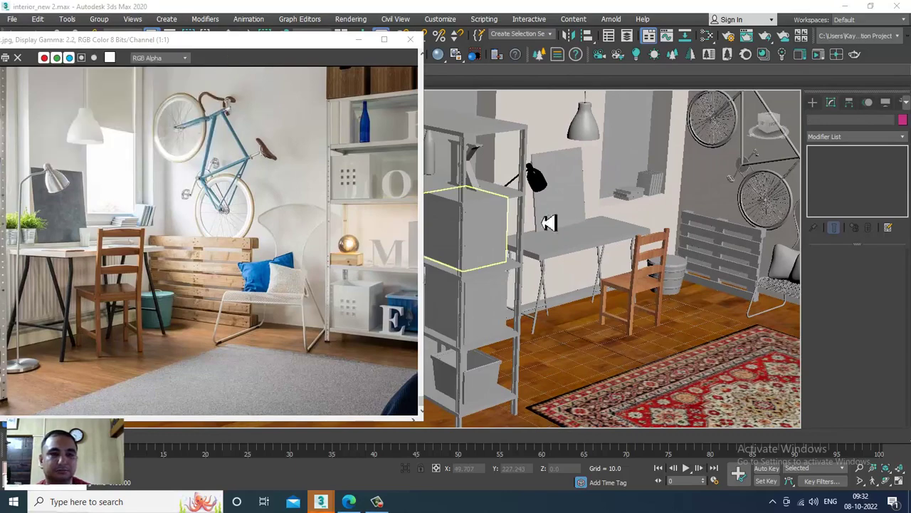
# Step: Select the metal legs and crossbars of the desk trestle beside the floor lamp
pyautogui.keyDown('alt'); pyautogui.moveTo(683, 282); pyautogui.dragTo(627, 281, button='middle'); pyautogui.keyUp('alt')
pyautogui.scroll(-3, 670, 295)
pyautogui.keyDown('alt'); pyautogui.moveTo(675, 297); pyautogui.dragTo(568, 223, button='middle'); pyautogui.keyUp('alt')
pyautogui.scroll(3, 467, 234)
pyautogui.keyDown('alt'); pyautogui.moveTo(466, 235); pyautogui.dragTo(527, 197, button='middle'); pyautogui.keyUp('alt')
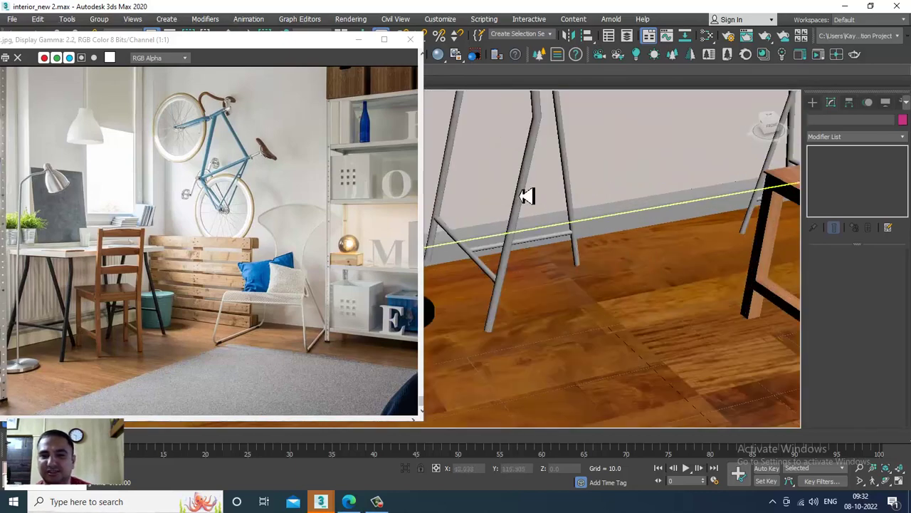
pyautogui.click(527, 196)
pyautogui.keyDown('ctrl'); pyautogui.click(565, 176); pyautogui.keyUp('ctrl')
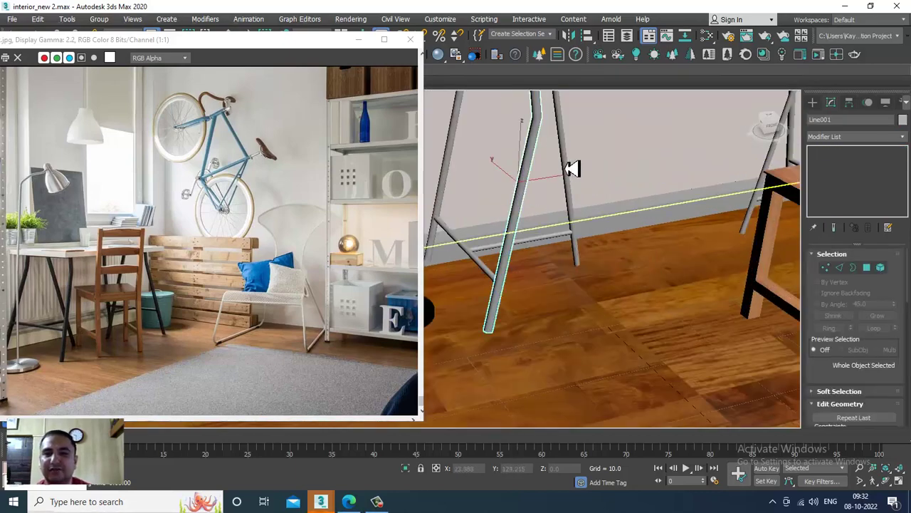
pyautogui.keyDown('ctrl'); pyautogui.click(488, 276); pyautogui.keyUp('ctrl')
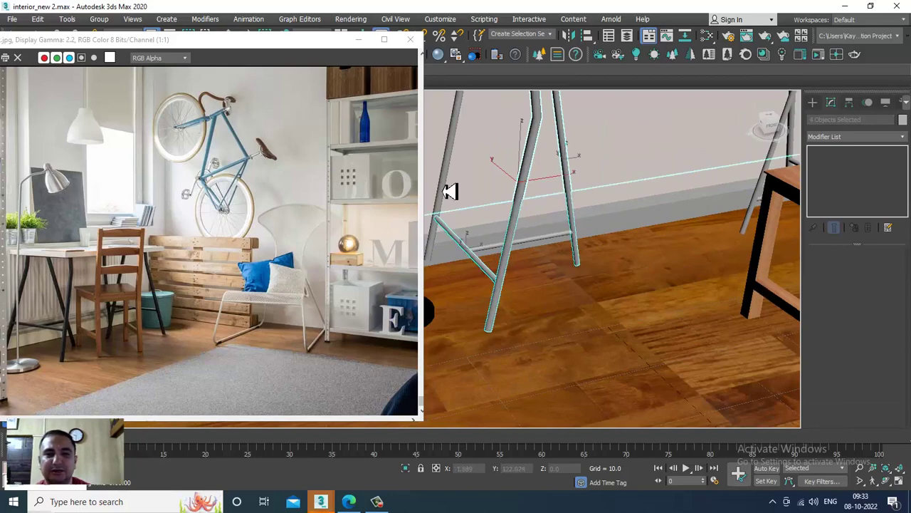
pyautogui.keyDown('ctrl'); pyautogui.click(441, 193); pyautogui.keyUp('ctrl')
# Step: Add the legs and crossbars of the desk's other trestle, behind the wooden chair, to the selection
pyautogui.scroll(-3, 447, 185)
pyautogui.moveTo(730, 116); pyautogui.dragTo(500, 163, button='middle')
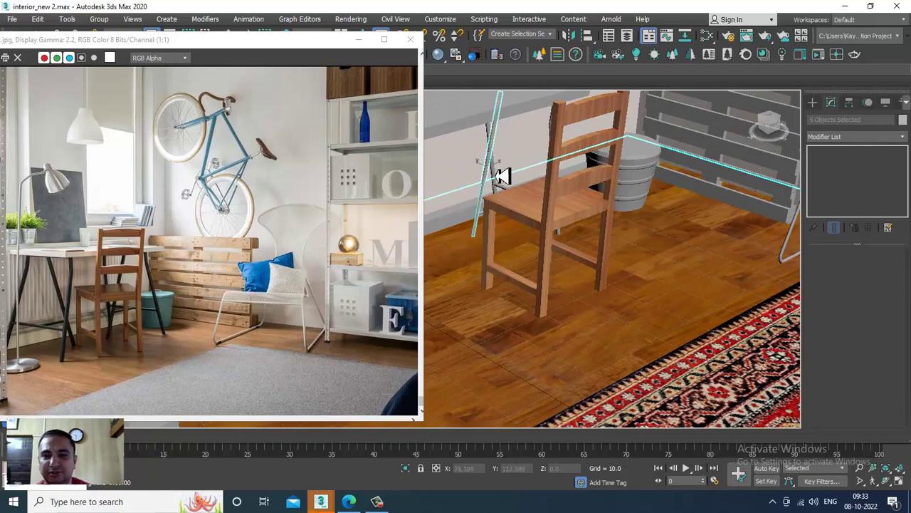
pyautogui.click(501, 176)
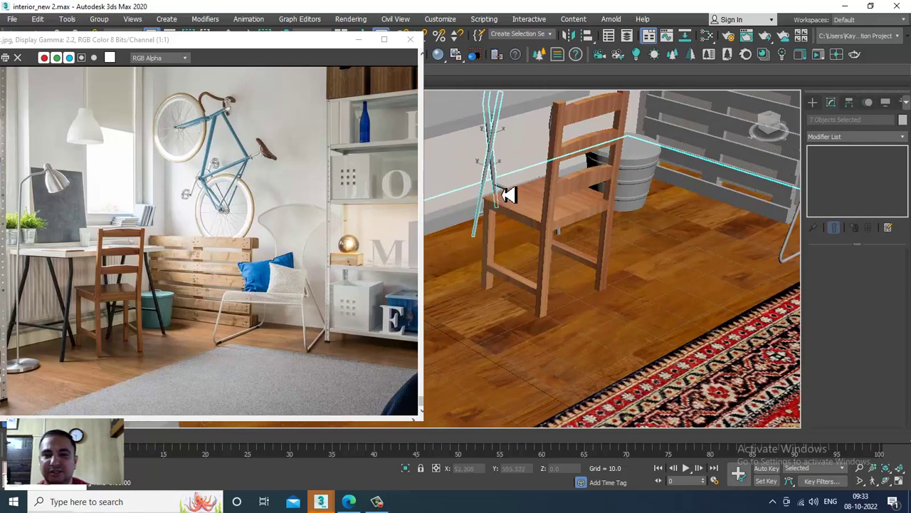
pyautogui.keyDown('alt'); pyautogui.moveTo(627, 195); pyautogui.dragTo(575, 246, button='middle'); pyautogui.keyUp('alt')
pyautogui.keyDown('ctrl'); pyautogui.click(634, 220); pyautogui.keyUp('ctrl')
pyautogui.scroll(-3, 632, 223)
pyautogui.hotkey('shift', 'z')
# Step: Create a new VRayMtl beside the steel material and set its diffuse colour to a near-black grey
pyautogui.press('m')
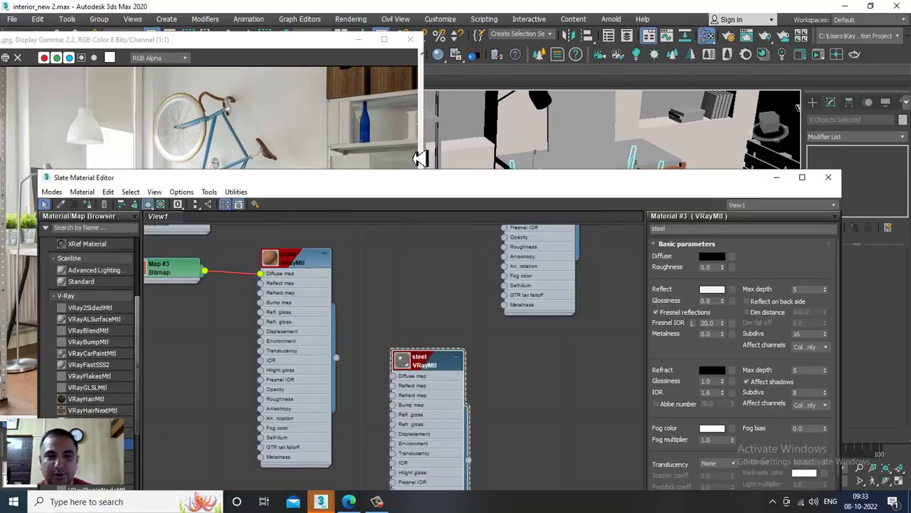
pyautogui.moveTo(426, 183); pyautogui.dragTo(449, 68)
pyautogui.moveTo(482, 374); pyautogui.dragTo(466, 251, button='middle')
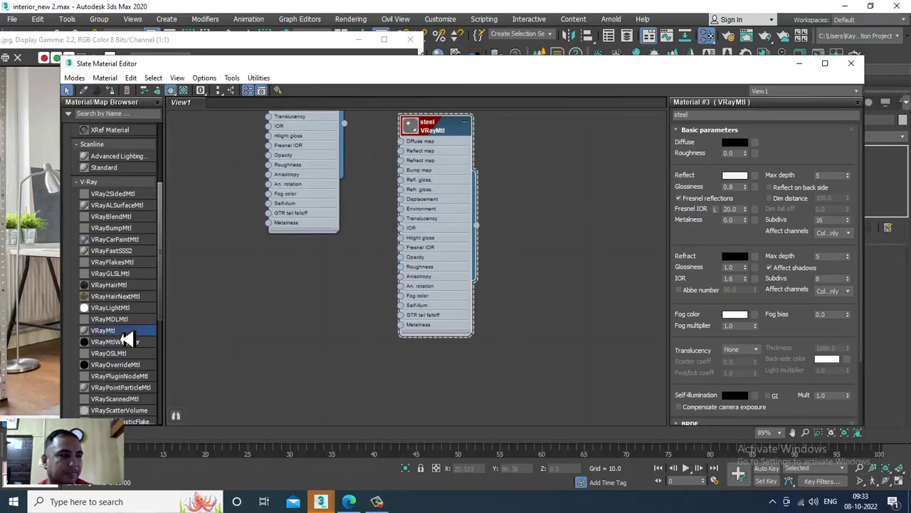
pyautogui.moveTo(496, 297); pyautogui.dragTo(570, 248)
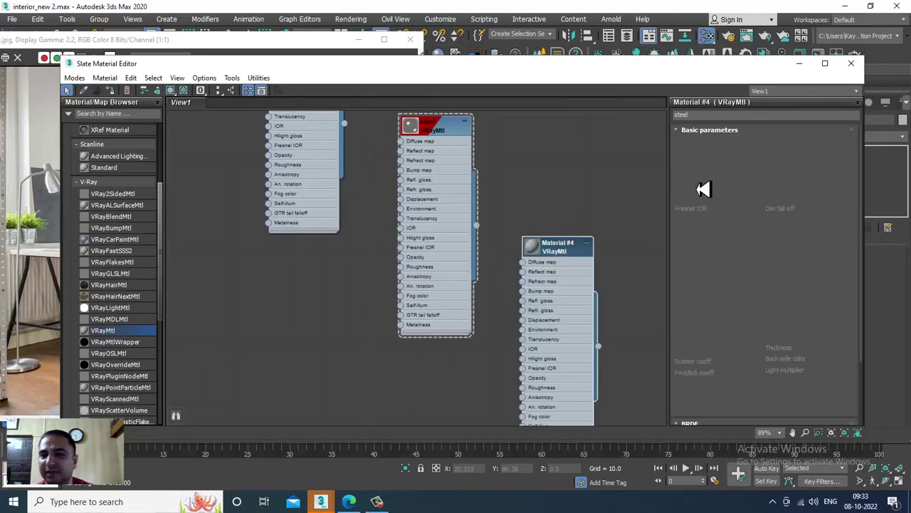
pyautogui.click(735, 143)
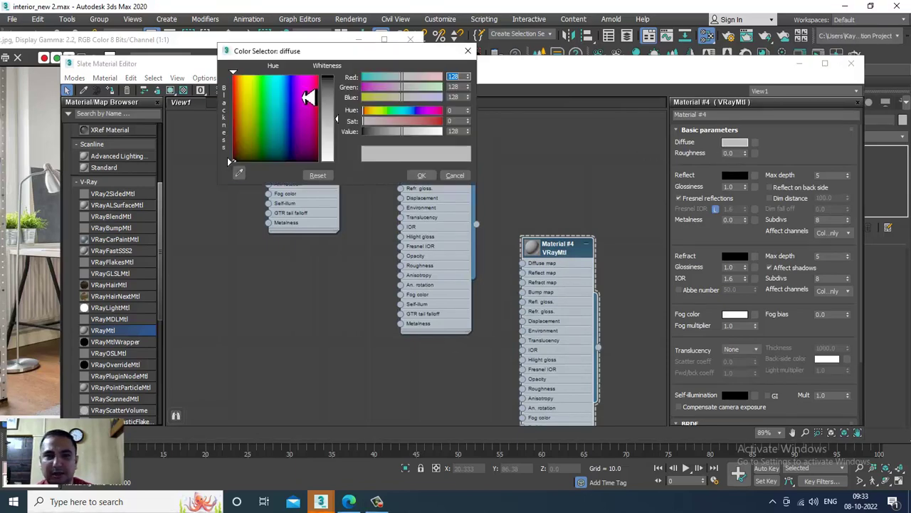
pyautogui.moveTo(349, 129); pyautogui.dragTo(347, 81)
pyautogui.click(422, 175)
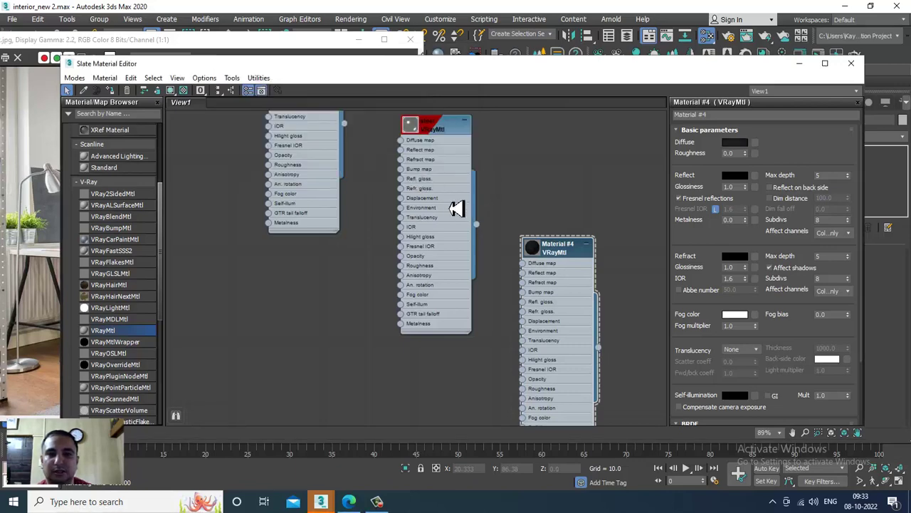
# Step: Enlarge the new material's preview and set its reflection colour to a medium grey
pyautogui.click(533, 248)
pyautogui.click(735, 174)
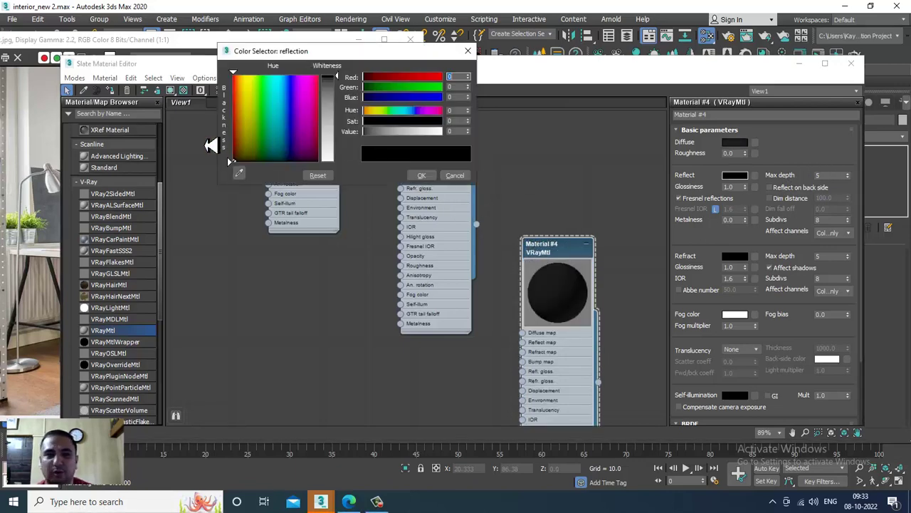
pyautogui.moveTo(350, 105); pyautogui.dragTo(346, 120)
pyautogui.click(418, 175)
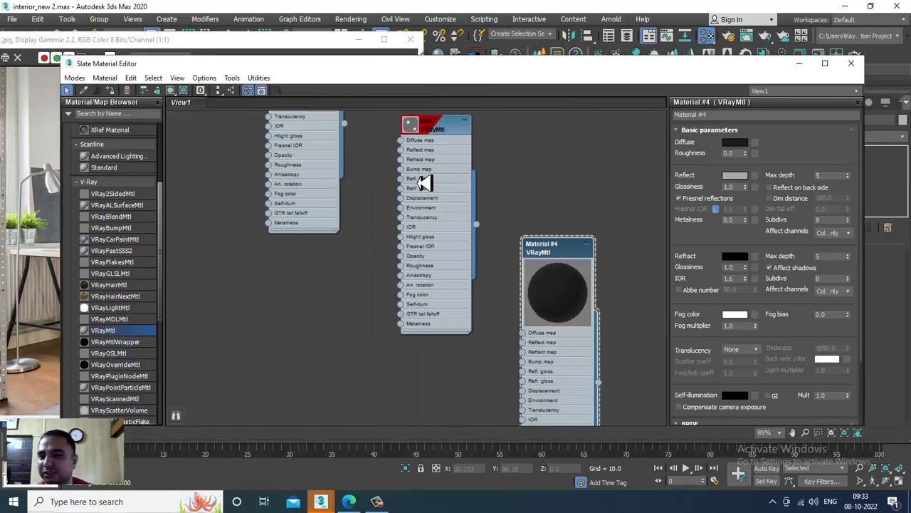
# Step: Set the dark material's reflection glossiness to 0.85, unlock its Fresnel IOR and set that to 4.35
pyautogui.click(716, 208)
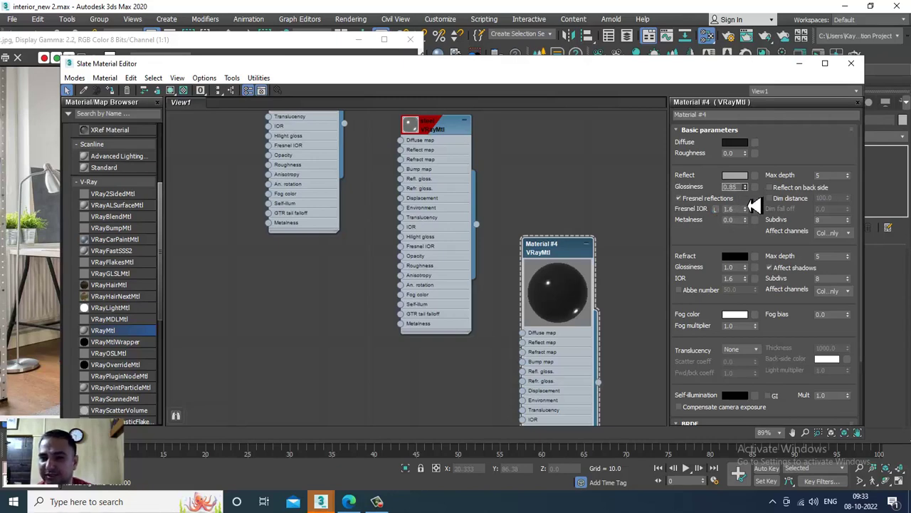
pyautogui.moveTo(746, 210); pyautogui.dragTo(748, 201)
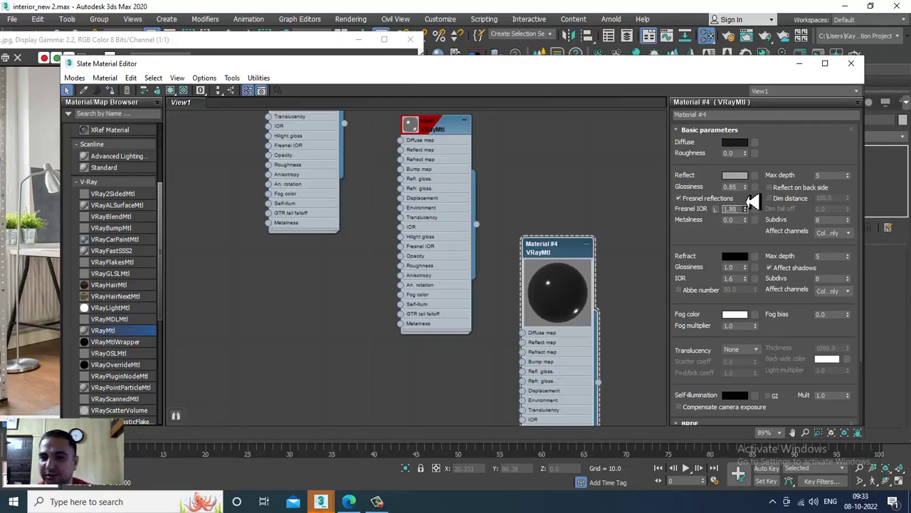
pyautogui.moveTo(753, 153); pyautogui.dragTo(754, 97)
pyautogui.moveTo(754, 184); pyautogui.dragTo(768, 114)
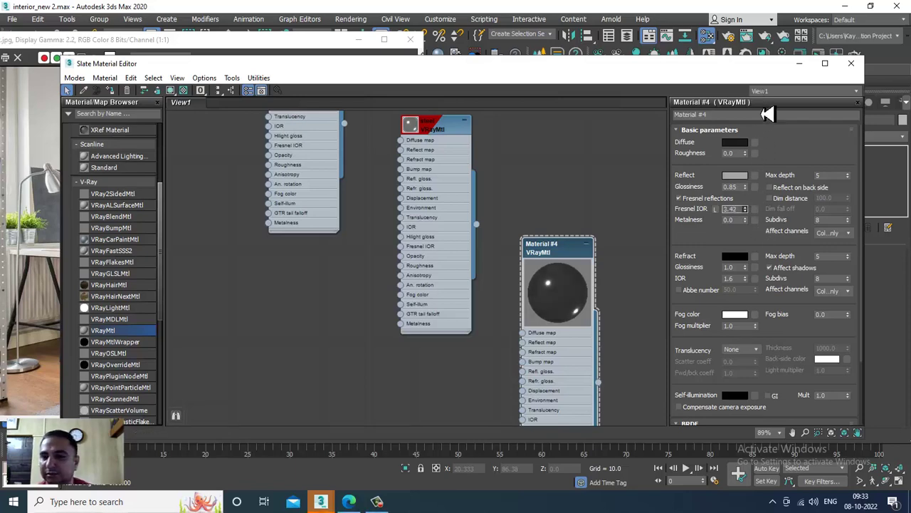
pyautogui.moveTo(768, 45); pyautogui.dragTo(761, 499)
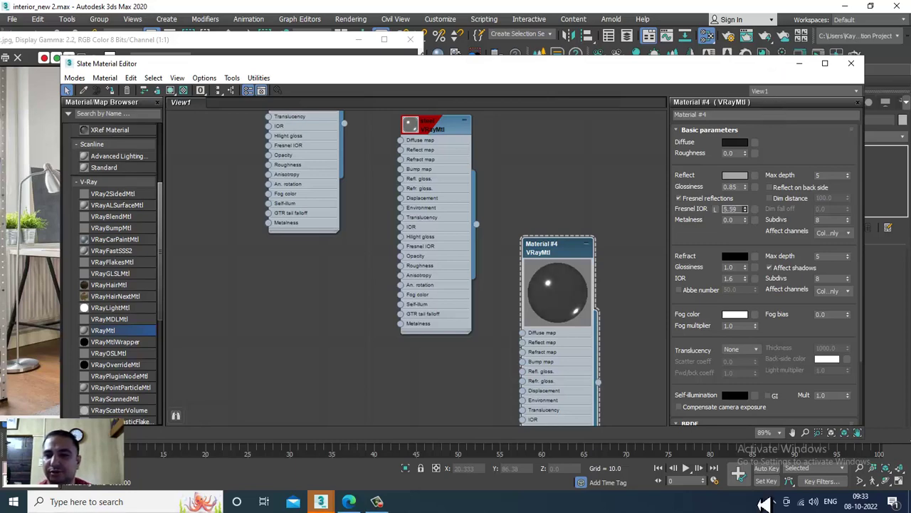
pyautogui.moveTo(752, 102); pyautogui.dragTo(430, 242)
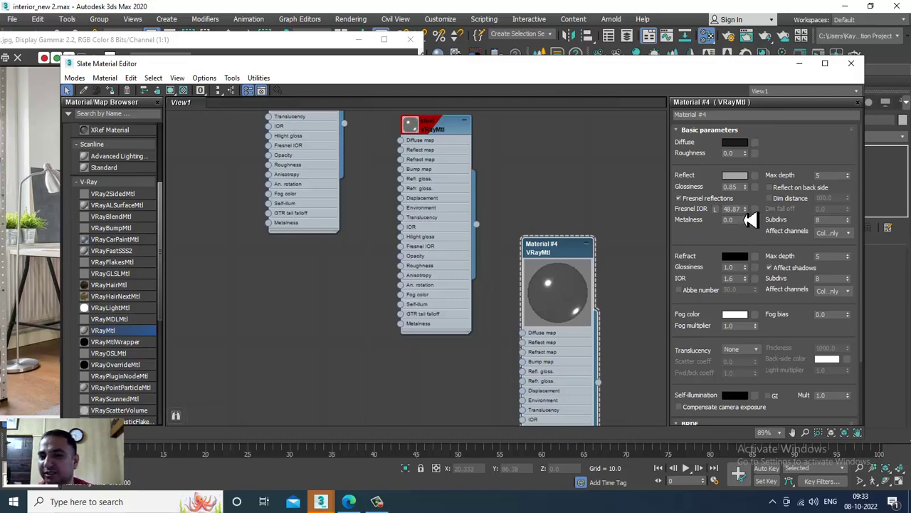
pyautogui.moveTo(755, 220); pyautogui.dragTo(755, 291)
pyautogui.moveTo(762, 106); pyautogui.dragTo(794, 373)
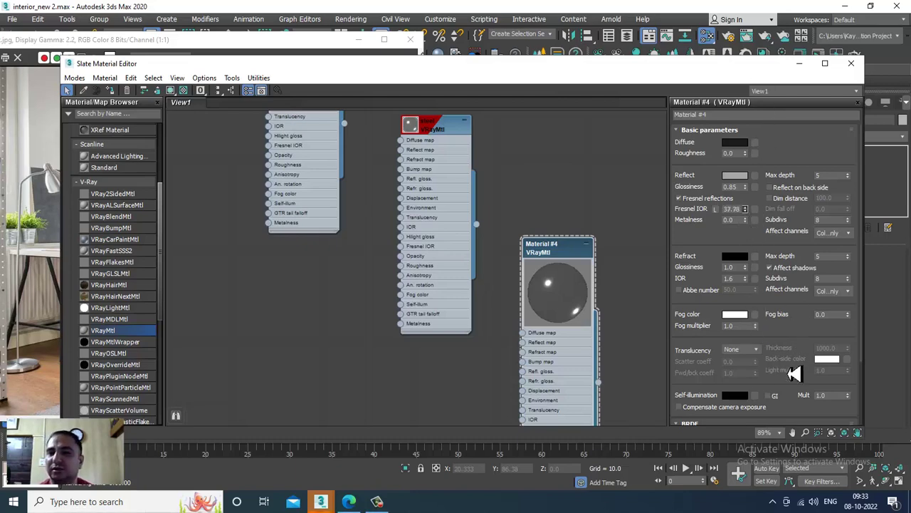
pyautogui.moveTo(778, 34); pyautogui.dragTo(781, 15)
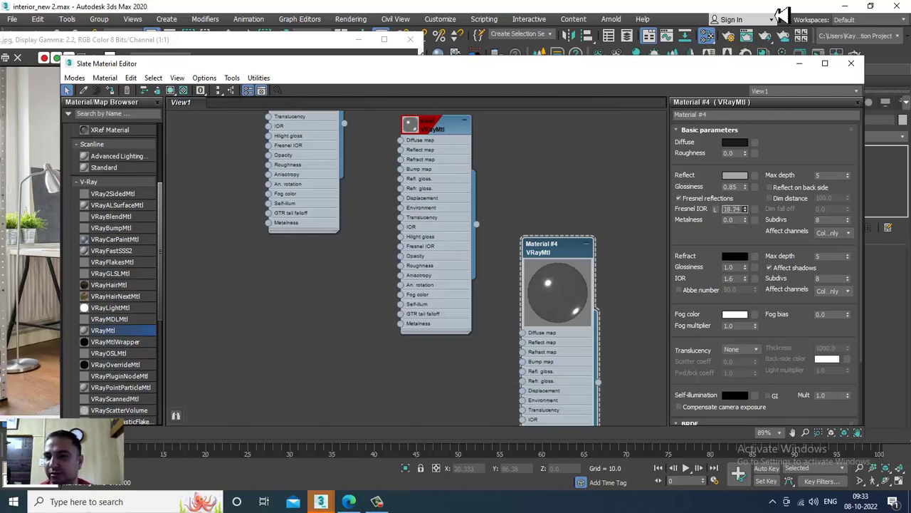
pyautogui.moveTo(782, 131); pyautogui.dragTo(789, 257)
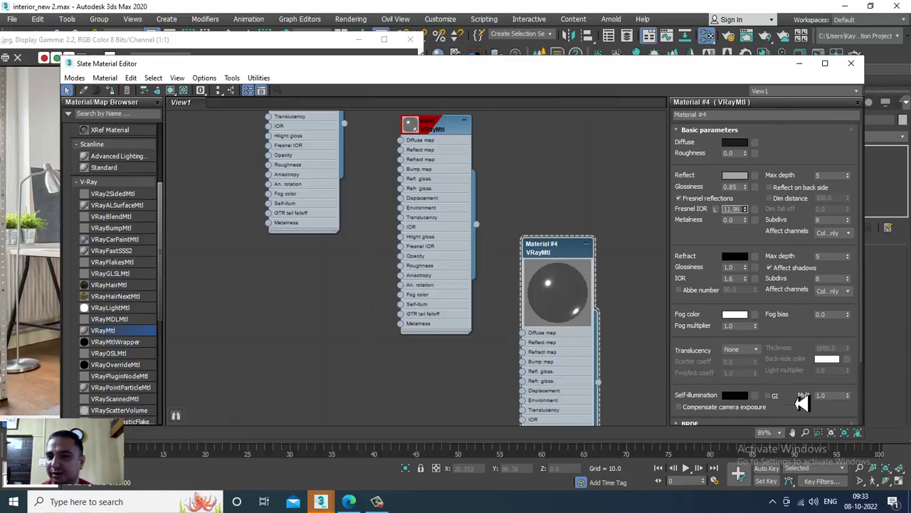
pyautogui.moveTo(803, 466); pyautogui.dragTo(602, 24)
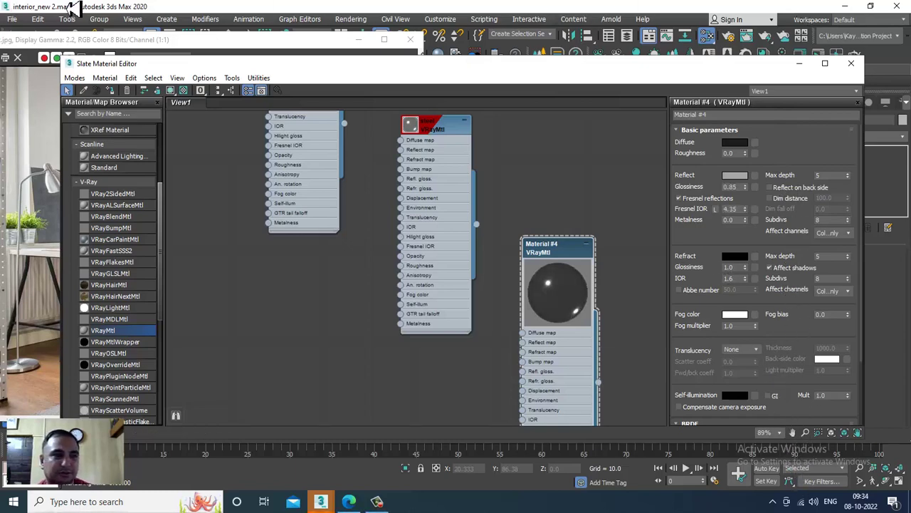
# Step: Assign the dark material to the selected trestle parts, show it shaded in the viewport and name it "table legs"
pyautogui.click(170, 90)
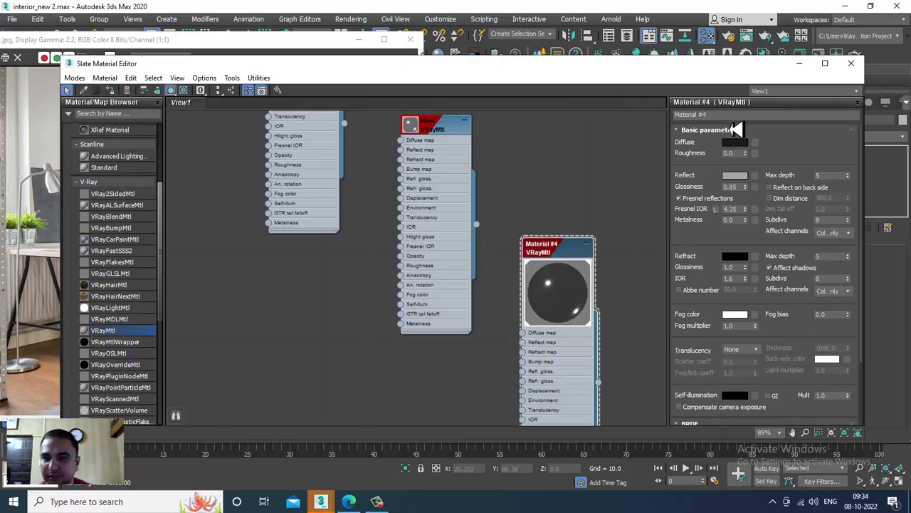
pyautogui.click(733, 115)
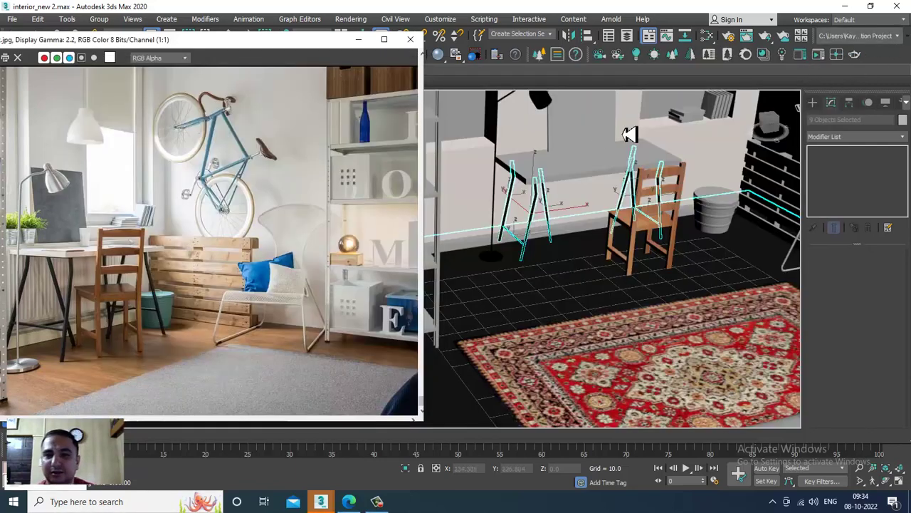
pyautogui.click(799, 63)
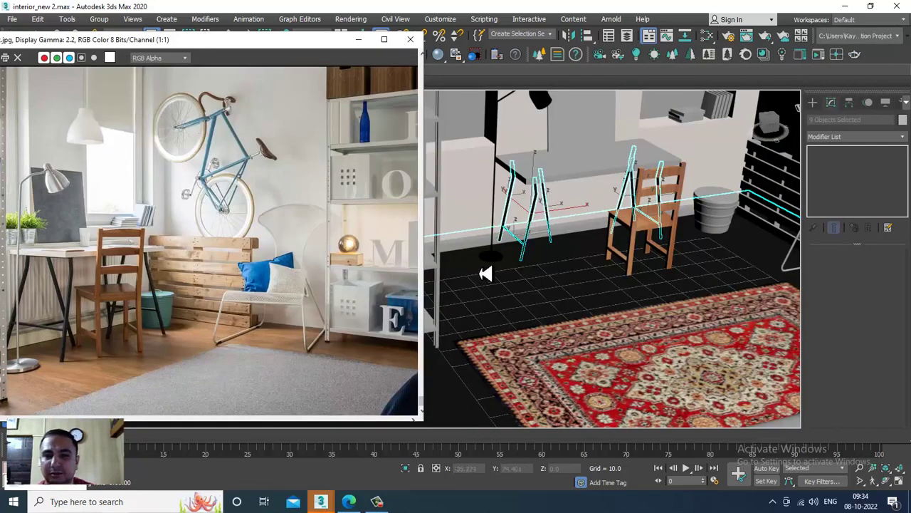
# Step: Select the room's floor plane and assign the existing wood-textured "floor" material to it
pyautogui.moveTo(634, 280); pyautogui.dragTo(615, 295)
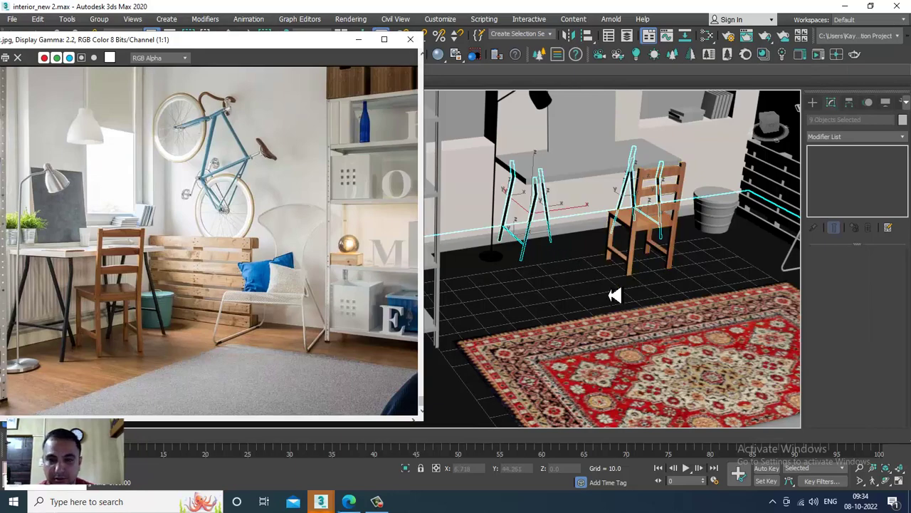
pyautogui.scroll(-5, 600, 295)
pyautogui.keyDown('alt'); pyautogui.moveTo(625, 284); pyautogui.dragTo(529, 325, button='middle'); pyautogui.keyUp('alt')
pyautogui.click(498, 329)
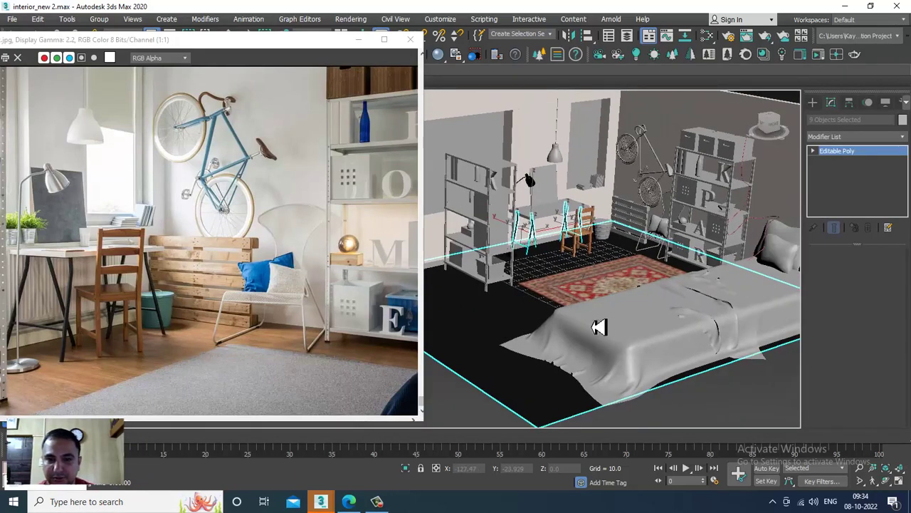
pyautogui.keyDown('alt'); pyautogui.moveTo(598, 327); pyautogui.dragTo(678, 299, button='middle'); pyautogui.keyUp('alt')
pyautogui.scroll(-1, 530, 347)
pyautogui.press('m')
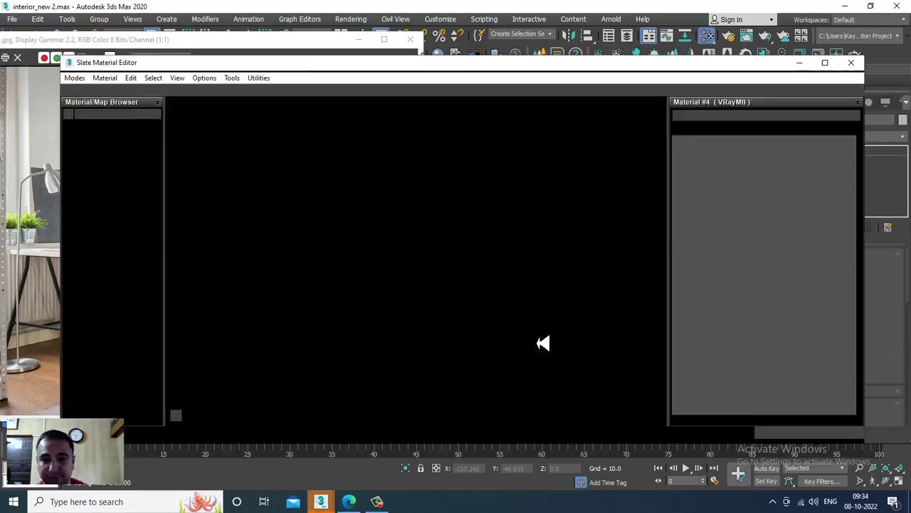
pyautogui.scroll(-4, 427, 201)
pyautogui.moveTo(421, 139); pyautogui.dragTo(451, 278, button='middle')
pyautogui.moveTo(463, 245); pyautogui.dragTo(482, 352, button='middle')
pyautogui.moveTo(471, 200); pyautogui.dragTo(478, 248, button='middle')
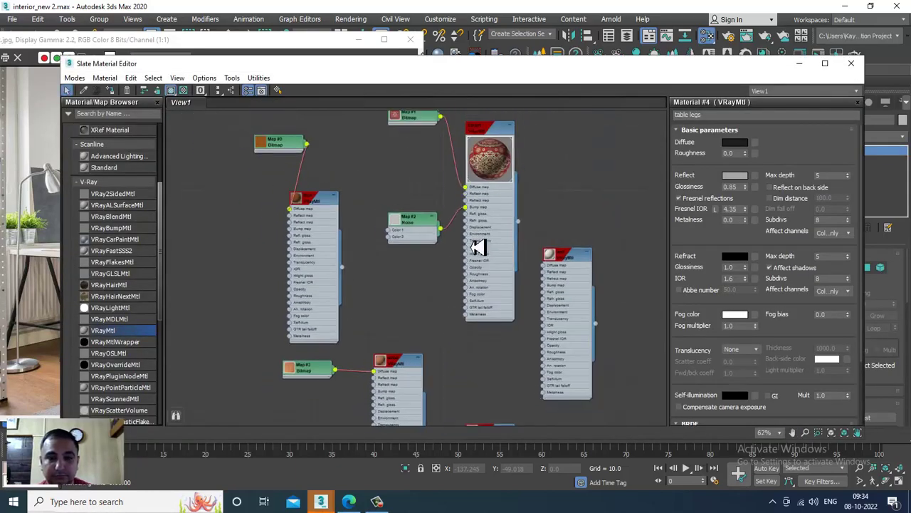
pyautogui.moveTo(445, 153); pyautogui.dragTo(481, 331, button='middle')
pyautogui.moveTo(411, 351); pyautogui.dragTo(472, 238, button='middle')
pyautogui.doubleClick(467, 237)
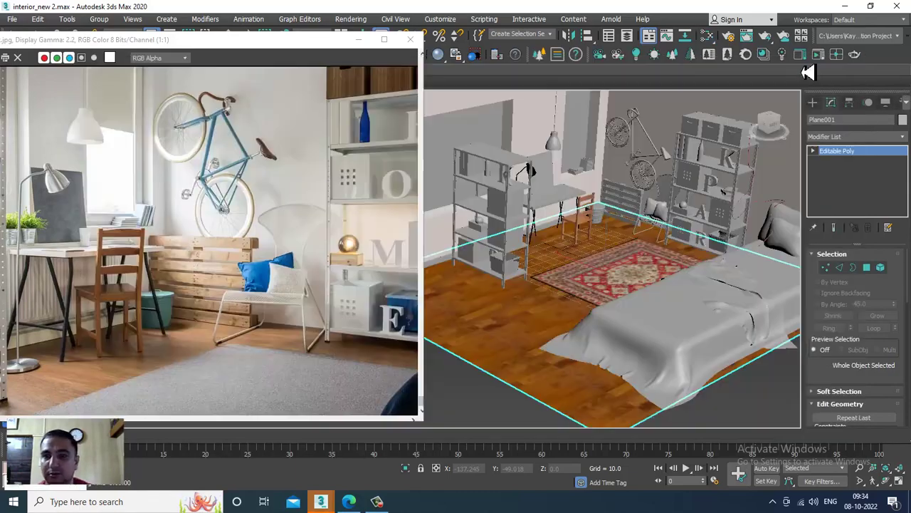
pyautogui.click(799, 63)
# Step: Select the crossbar missed on each of the two desk trestles and assign the "table legs" material to both
pyautogui.moveTo(606, 258); pyautogui.dragTo(551, 207, button='middle')
pyautogui.click(706, 394)
pyautogui.scroll(5, 520, 157)
pyautogui.scroll(5, 509, 270)
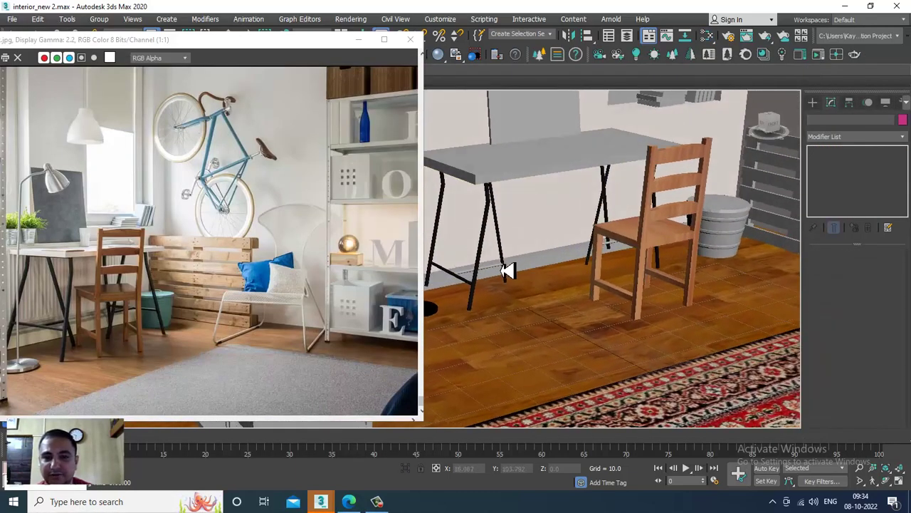
pyautogui.moveTo(508, 271); pyautogui.dragTo(551, 254, button='middle')
pyautogui.click(527, 244)
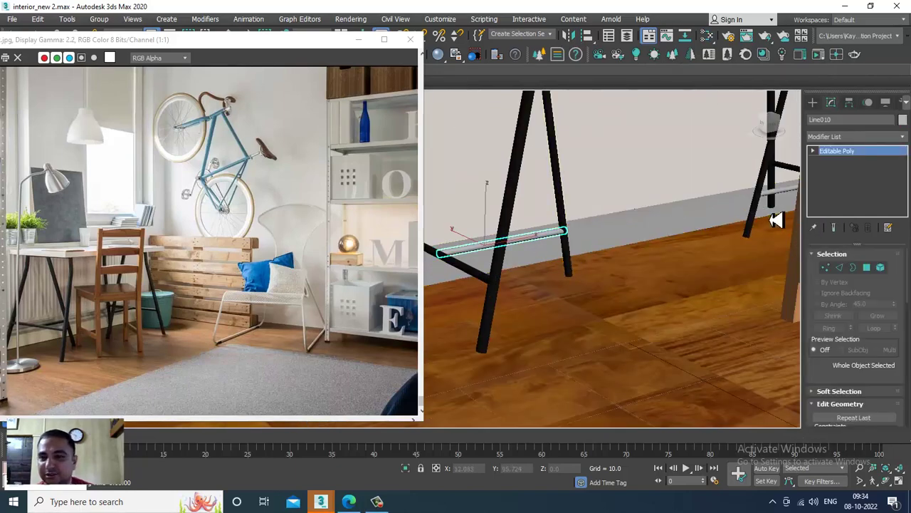
pyautogui.keyDown('ctrl'); pyautogui.click(779, 199); pyautogui.keyUp('ctrl')
pyautogui.press('m')
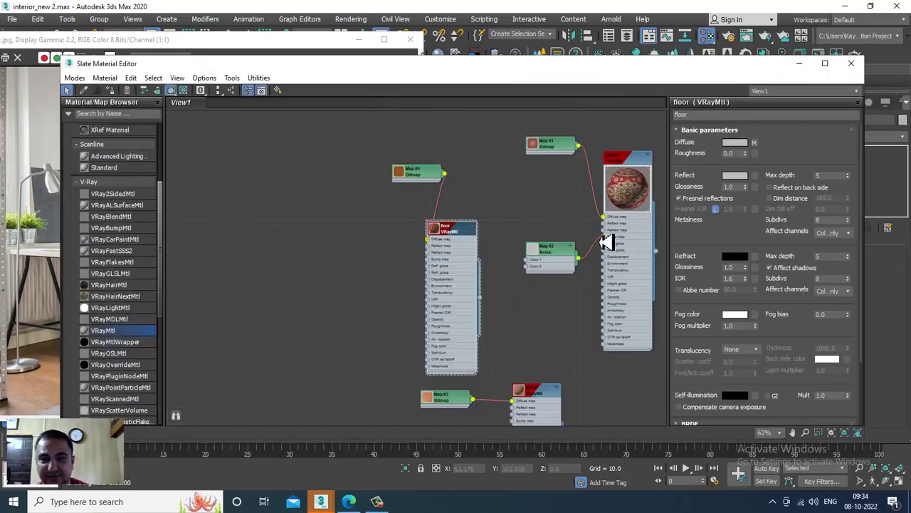
pyautogui.scroll(-2, 552, 278)
pyautogui.moveTo(551, 340); pyautogui.dragTo(467, 125, button='middle')
pyautogui.moveTo(511, 293); pyautogui.dragTo(450, 227, button='middle')
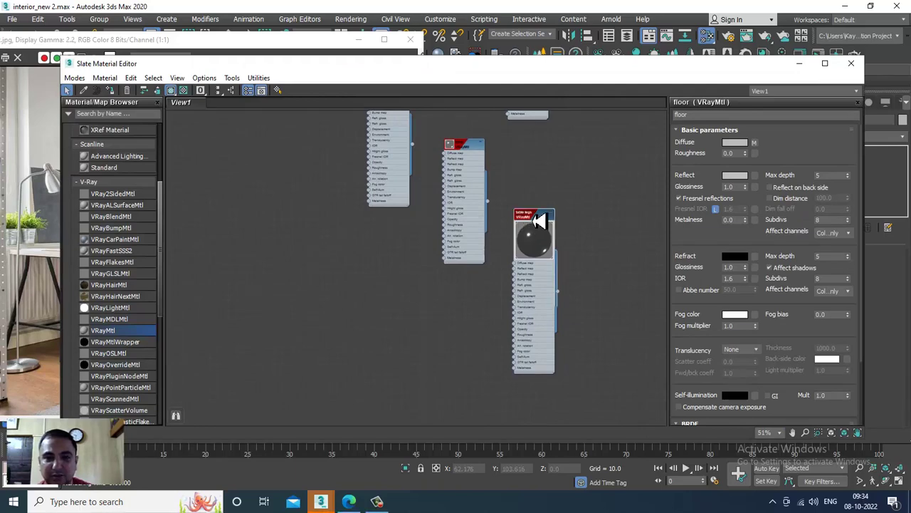
pyautogui.doubleClick(539, 219)
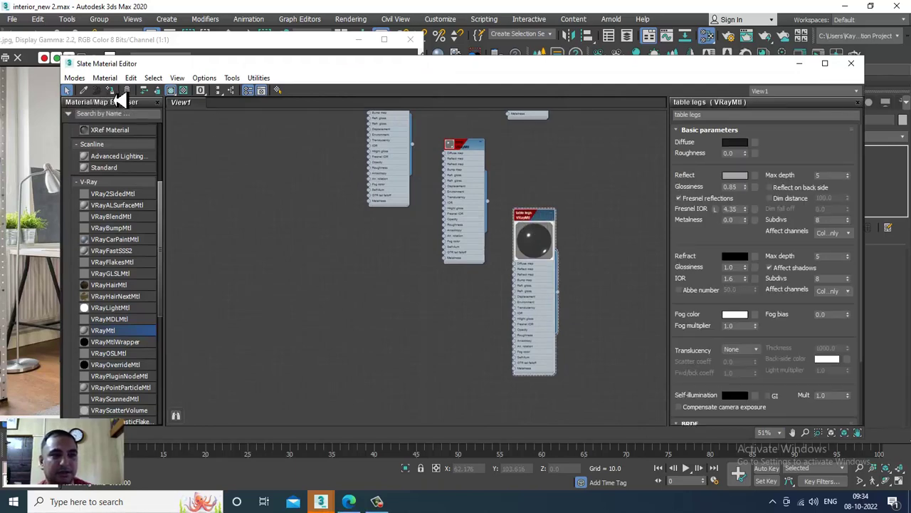
pyautogui.click(793, 62)
# Step: Render a close perspective view of the desk trestle beside the floor lamp to check the leg material
pyautogui.keyDown('alt'); pyautogui.moveTo(610, 262); pyautogui.dragTo(632, 275, button='middle'); pyautogui.keyUp('alt')
pyautogui.click(351, 20)
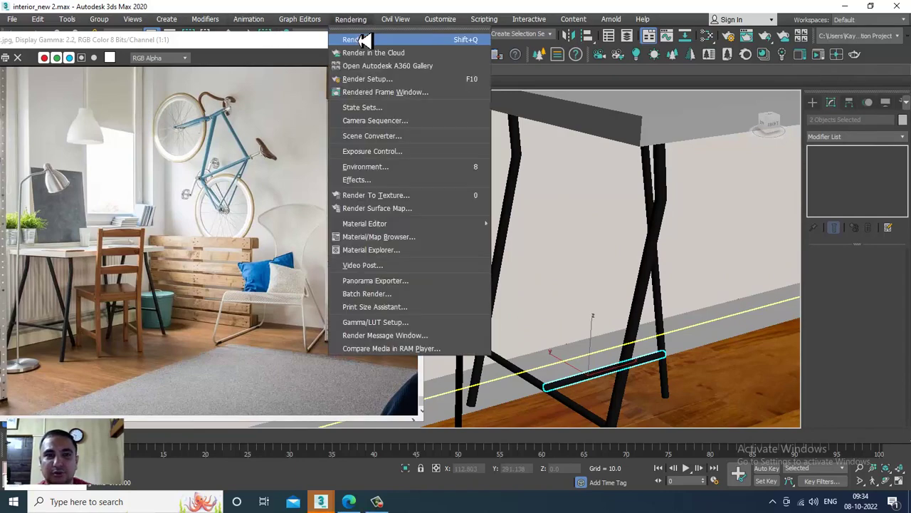
pyautogui.click(362, 34)
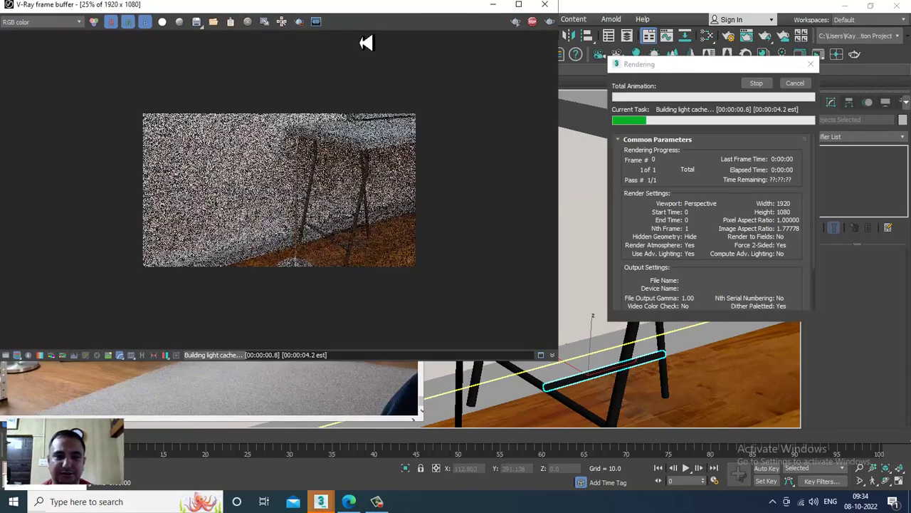
pyautogui.scroll(1, 370, 216)
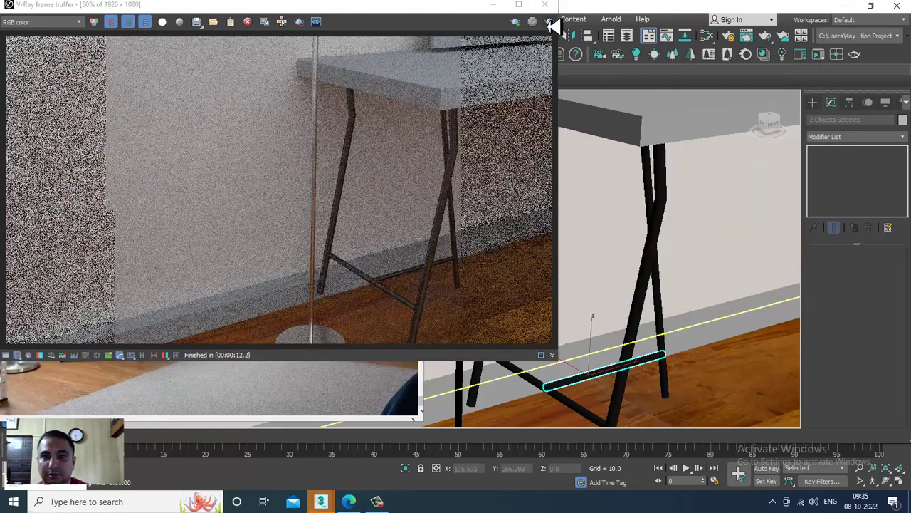
pyautogui.click(545, 5)
# Step: Select the tabletop together with the legs and crossbars of the desk trestle beside the floor lamp
pyautogui.scroll(-6, 594, 221)
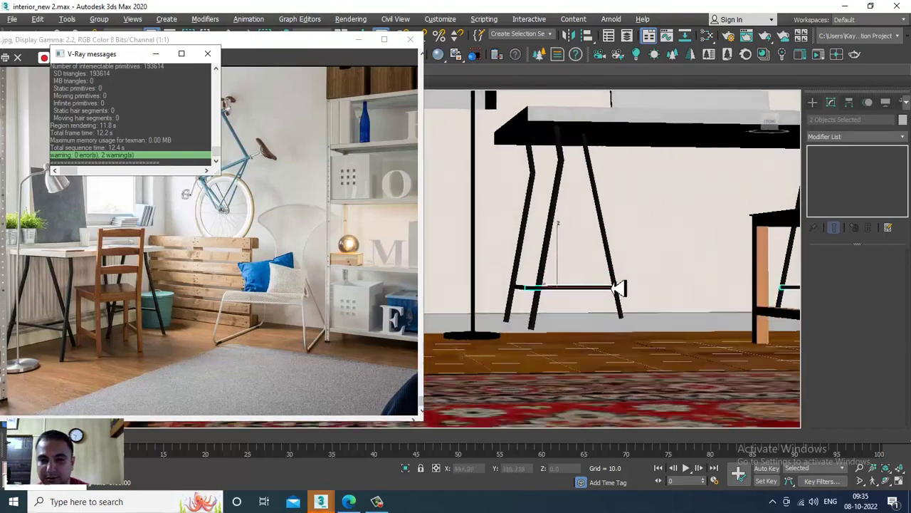
pyautogui.moveTo(618, 288)
pyautogui.keyDown('alt'); pyautogui.mouseDown(button='middle')
pyautogui.moveTo(630, 291)
pyautogui.moveTo(601, 288)
pyautogui.moveTo(612, 292)
pyautogui.mouseUp(button='middle'); pyautogui.keyUp('alt')
pyautogui.keyDown('alt'); pyautogui.moveTo(565, 223); pyautogui.dragTo(590, 136, button='middle'); pyautogui.keyUp('alt')
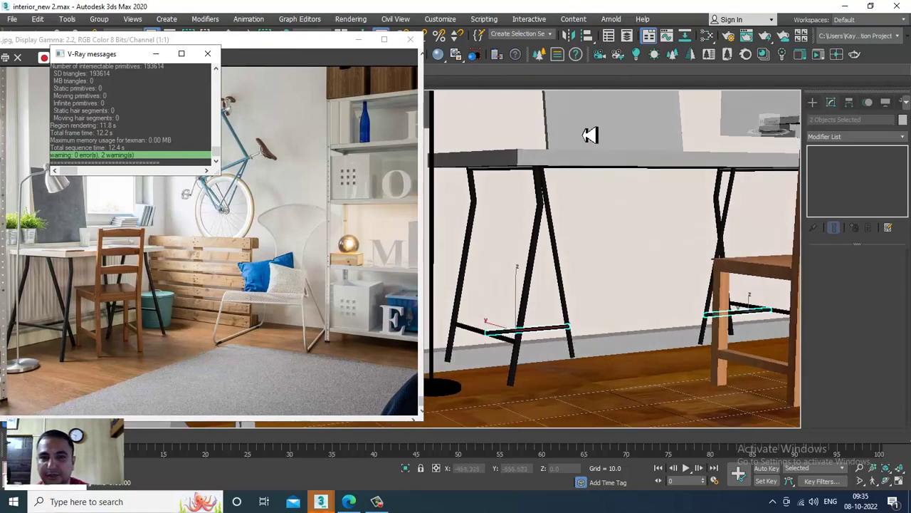
pyautogui.click(545, 204)
pyautogui.keyDown('ctrl'); pyautogui.click(554, 207); pyautogui.keyUp('ctrl')
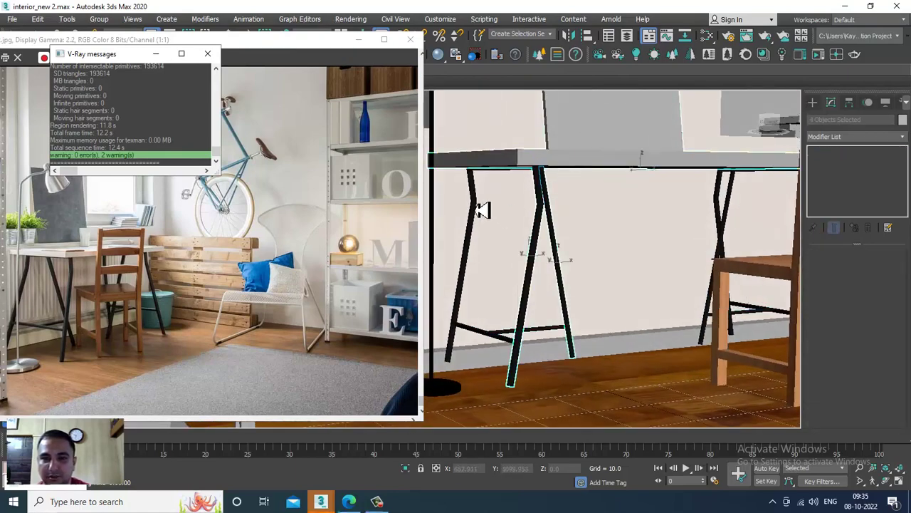
pyautogui.keyDown('ctrl'); pyautogui.click(483, 210); pyautogui.keyUp('ctrl')
pyautogui.keyDown('ctrl'); pyautogui.click(524, 335); pyautogui.keyUp('ctrl')
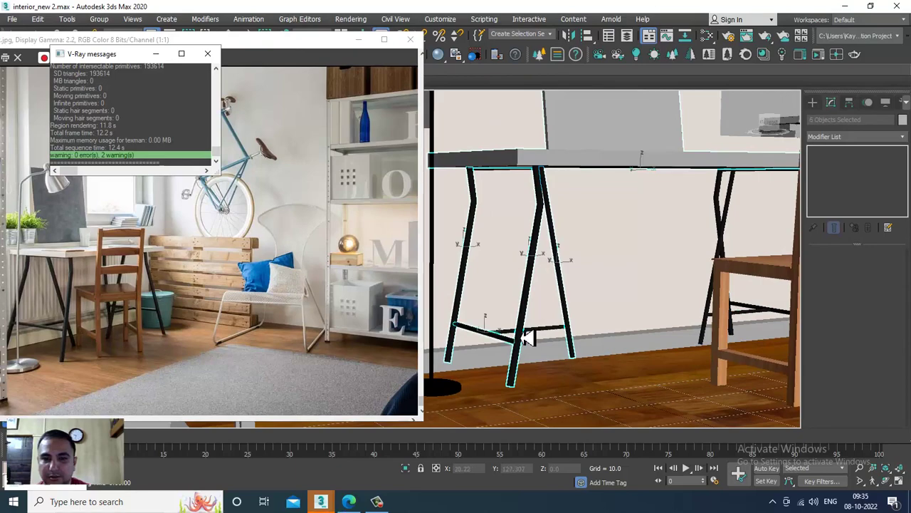
# Step: Add the legs and crossbars of the trestle behind the wooden chair to the selection
pyautogui.moveTo(722, 337); pyautogui.dragTo(562, 299, button='middle')
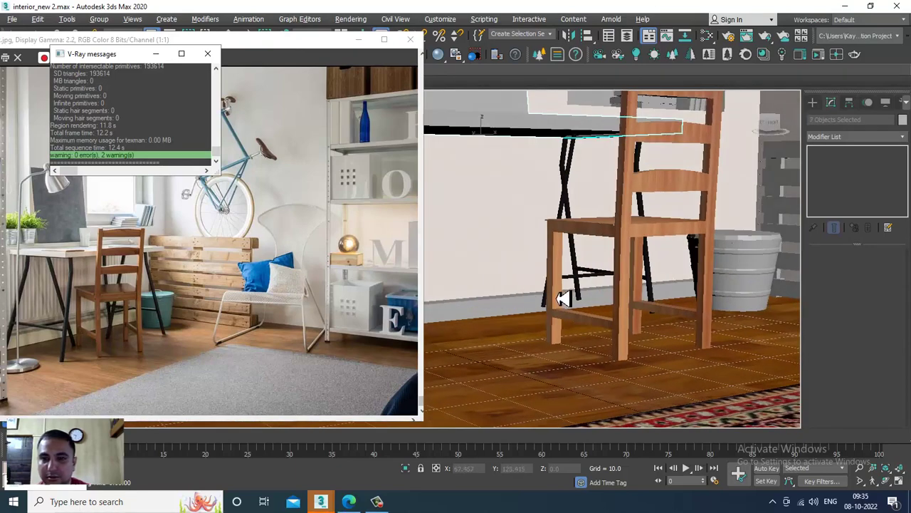
pyautogui.keyDown('ctrl'); pyautogui.click(577, 204); pyautogui.keyUp('ctrl')
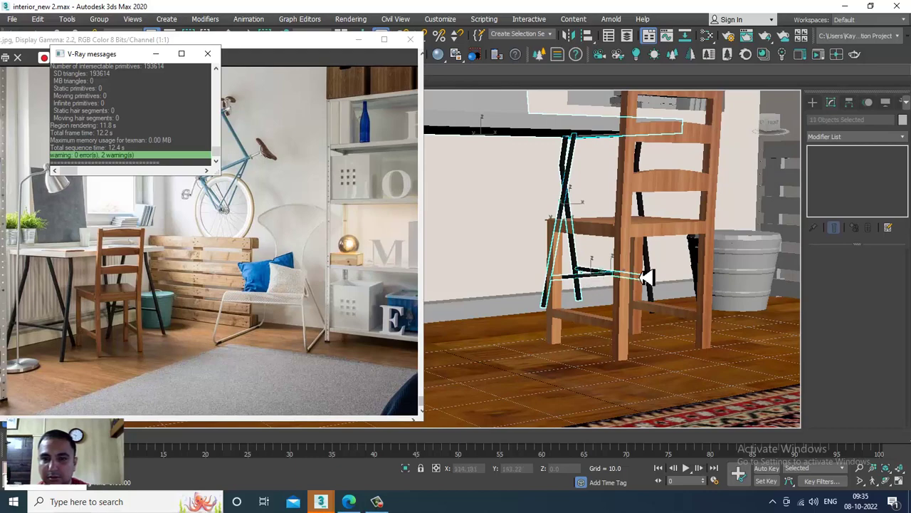
pyautogui.keyDown('ctrl'); pyautogui.click(647, 265); pyautogui.keyUp('ctrl')
# Step: Move the selected desk parts slightly along the vertical axis
pyautogui.scroll(-3, 649, 258)
pyautogui.keyDown('alt'); pyautogui.moveTo(649, 253); pyautogui.dragTo(641, 244, button='middle'); pyautogui.keyUp('alt')
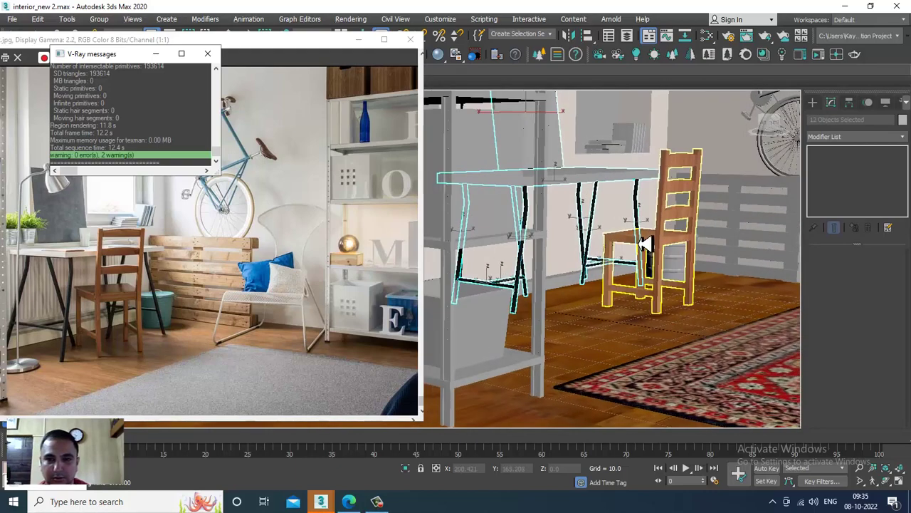
pyautogui.scroll(3, 634, 245)
pyautogui.press('w')
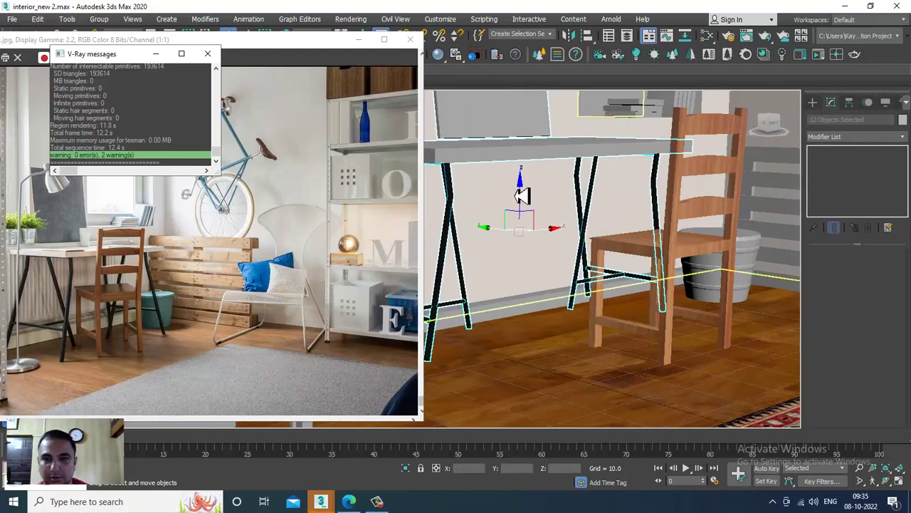
pyautogui.moveTo(527, 199); pyautogui.dragTo(546, 218)
pyautogui.scroll(-3, 546, 216)
pyautogui.moveTo(634, 248)
pyautogui.keyDown('alt'); pyautogui.mouseDown(button='middle')
pyautogui.moveTo(627, 252)
pyautogui.moveTo(643, 244)
pyautogui.mouseUp(button='middle'); pyautogui.keyUp('alt')
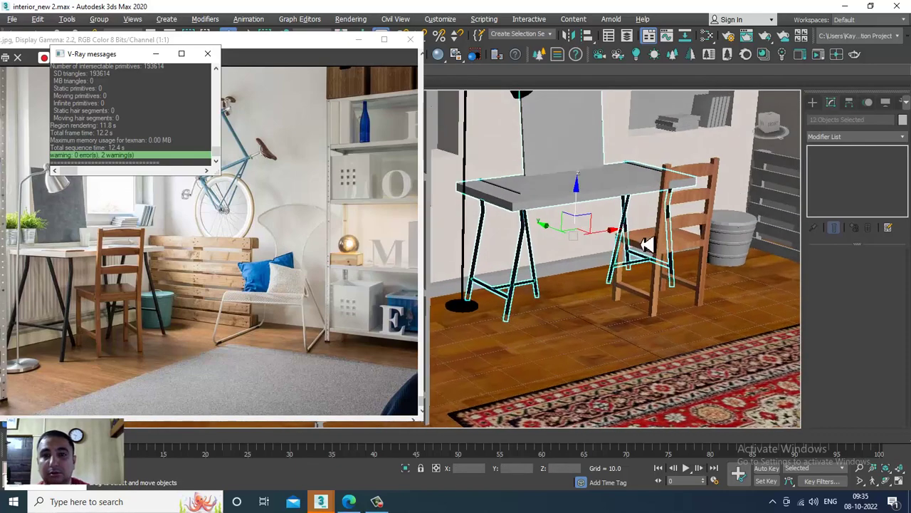
pyautogui.moveTo(623, 210); pyautogui.dragTo(624, 260, button='middle')
pyautogui.scroll(-2, 664, 260)
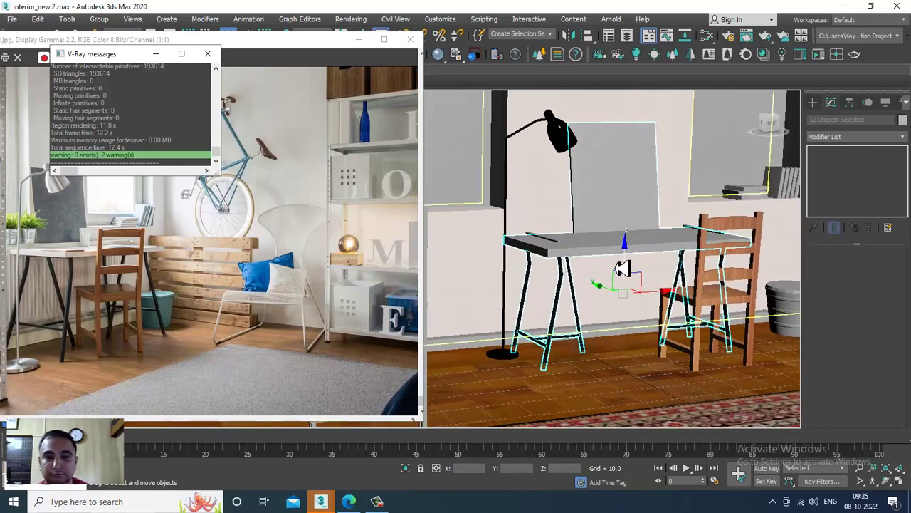
# Step: Select the top bars of both desk trestles and move them down along the vertical axis to sit beneath the tabletop
pyautogui.scroll(3, 625, 260)
pyautogui.keyDown('alt'); pyautogui.moveTo(621, 229); pyautogui.dragTo(556, 192, button='middle'); pyautogui.keyUp('alt')
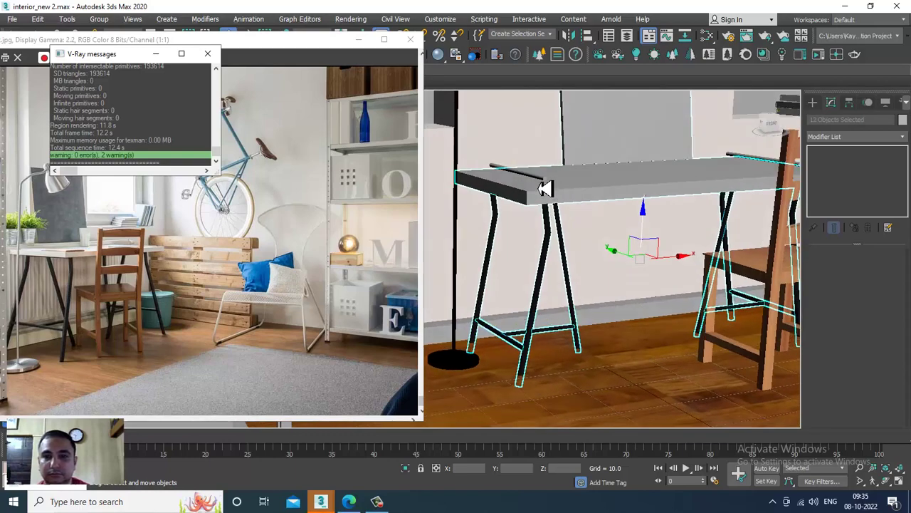
pyautogui.click(544, 176)
pyautogui.keyDown('ctrl'); pyautogui.click(763, 161); pyautogui.keyUp('ctrl')
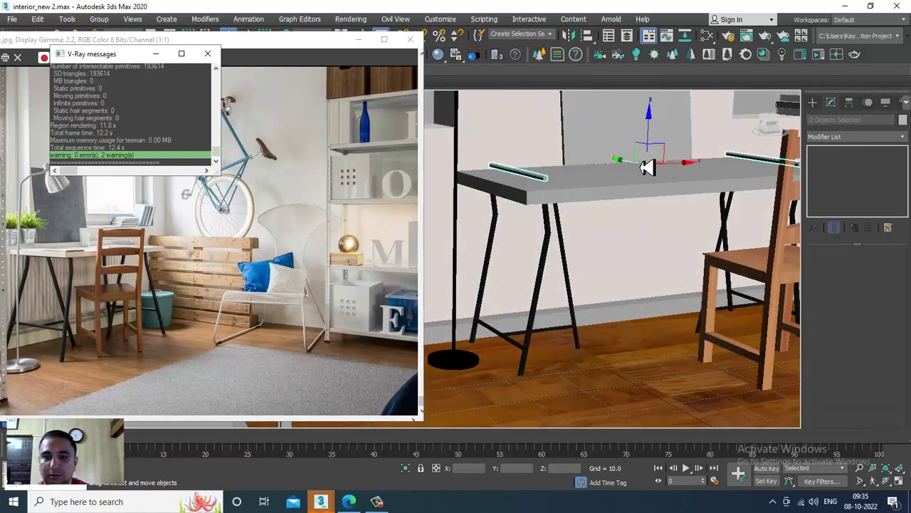
pyautogui.keyDown('alt'); pyautogui.moveTo(656, 145); pyautogui.dragTo(662, 122, button='middle'); pyautogui.keyUp('alt')
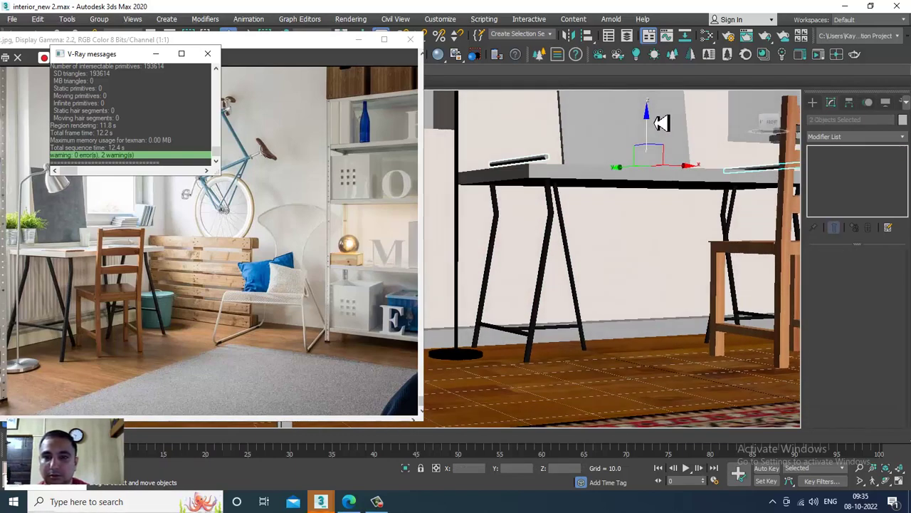
pyautogui.moveTo(652, 125); pyautogui.dragTo(671, 149)
# Step: Assign the table legs material to the two selected trestle top bars
pyautogui.press('m')
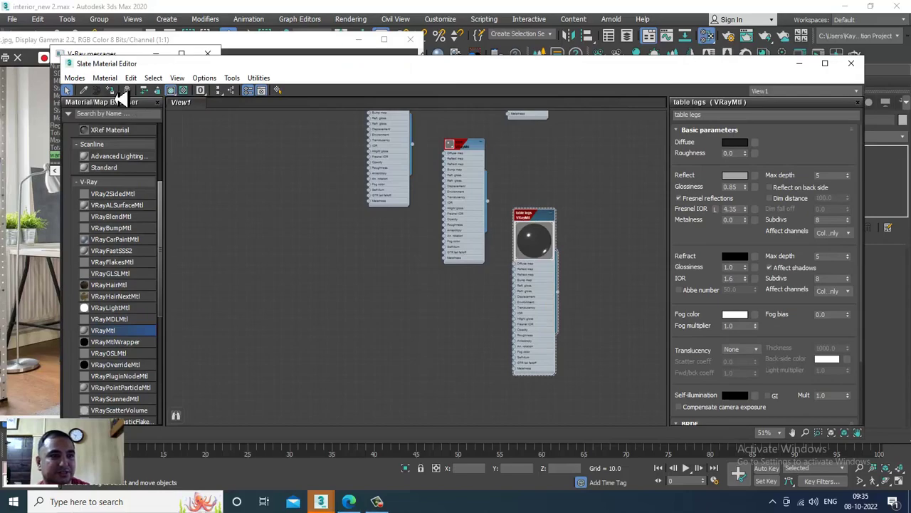
pyautogui.click(799, 64)
pyautogui.scroll(5, 617, 283)
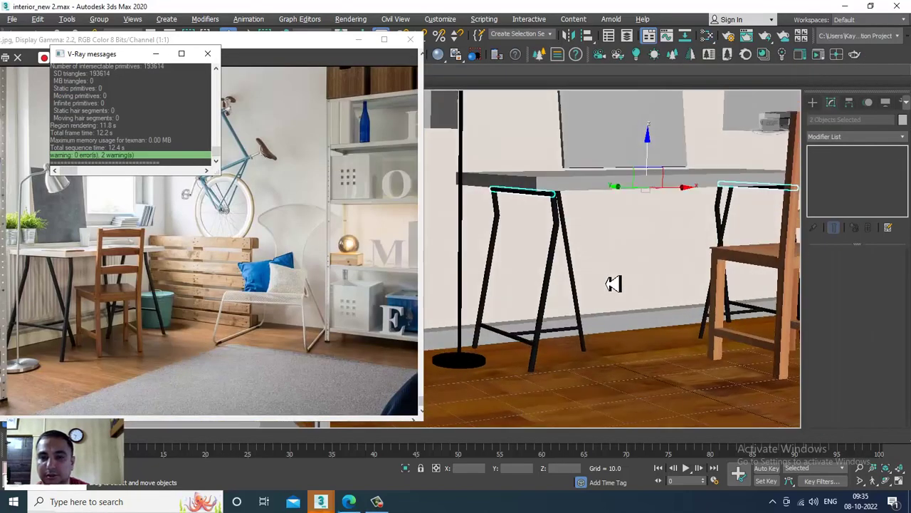
# Step: Render a close perspective view of the desk trestles to check the lowered top bars and their material
pyautogui.click(351, 19)
pyautogui.click(374, 33)
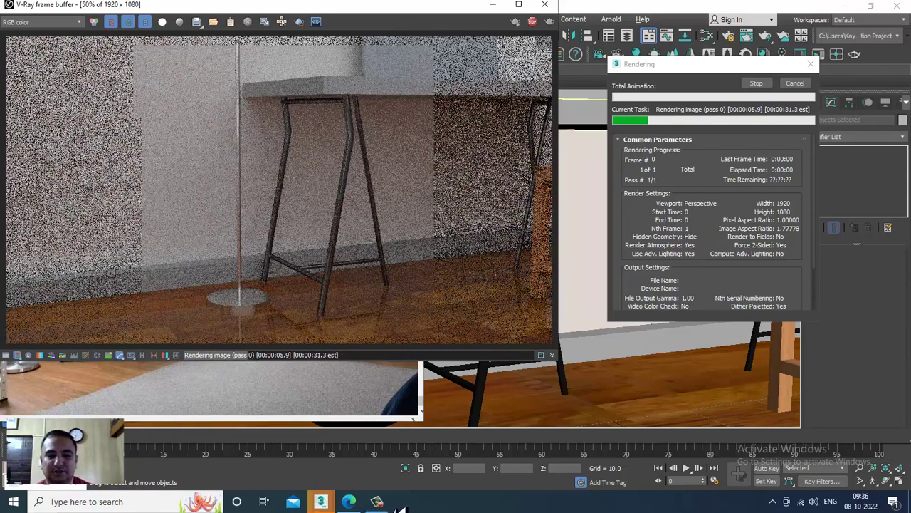
pyautogui.moveTo(385, 509)
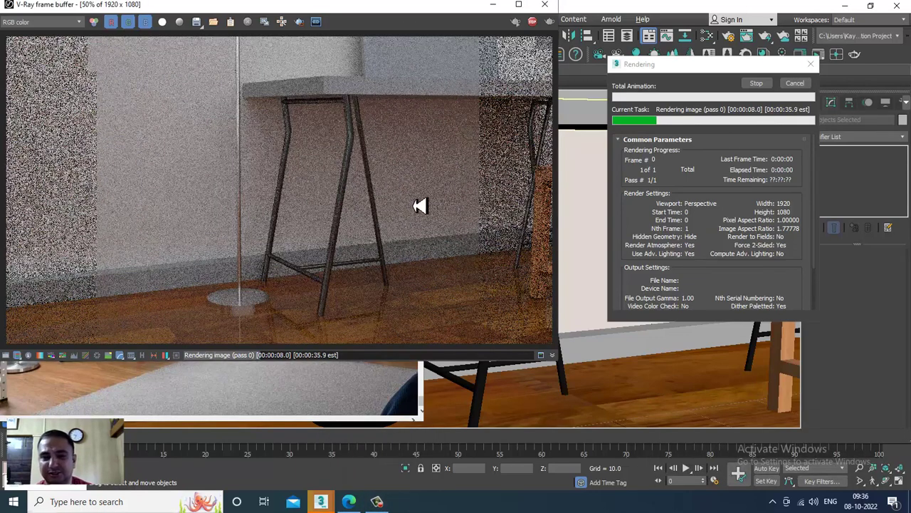
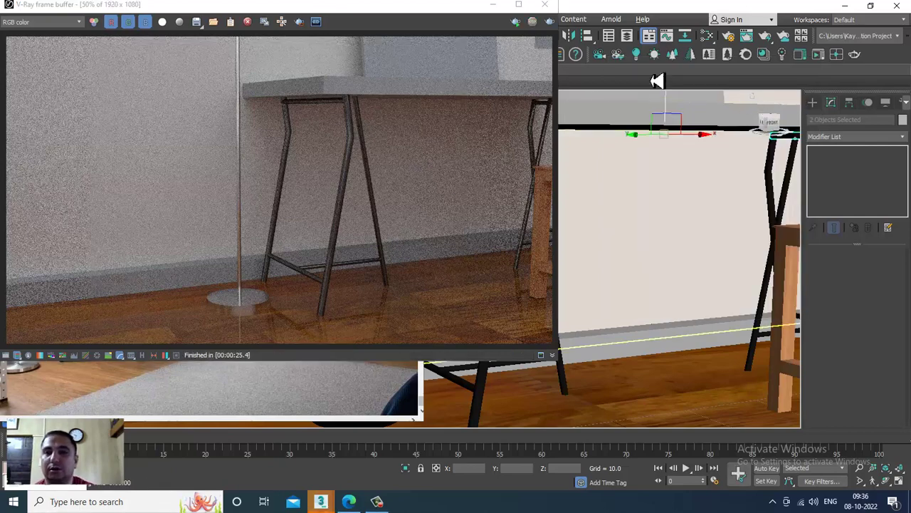
pyautogui.click(546, 5)
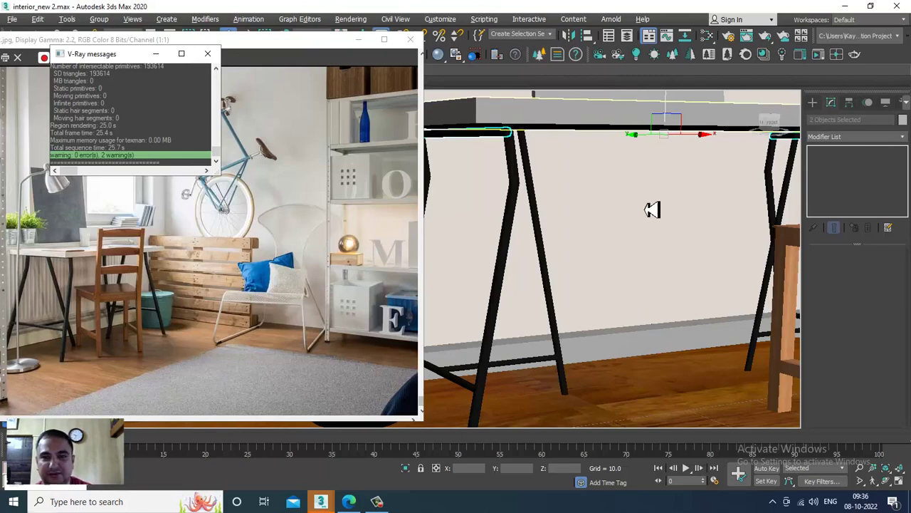
# Step: Select the large bedspread draped over the bed and bring the bed area of the reference photo into view
pyautogui.scroll(-10, 648, 240)
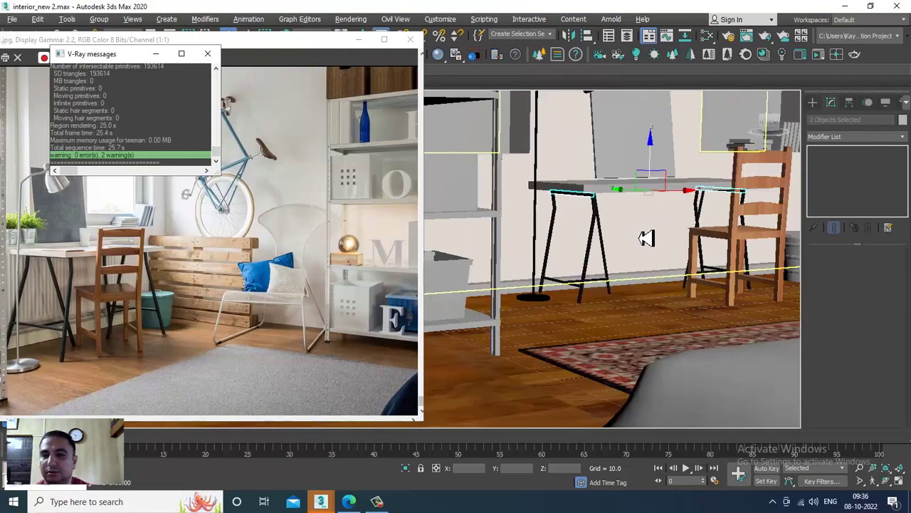
pyautogui.scroll(-5, 580, 283)
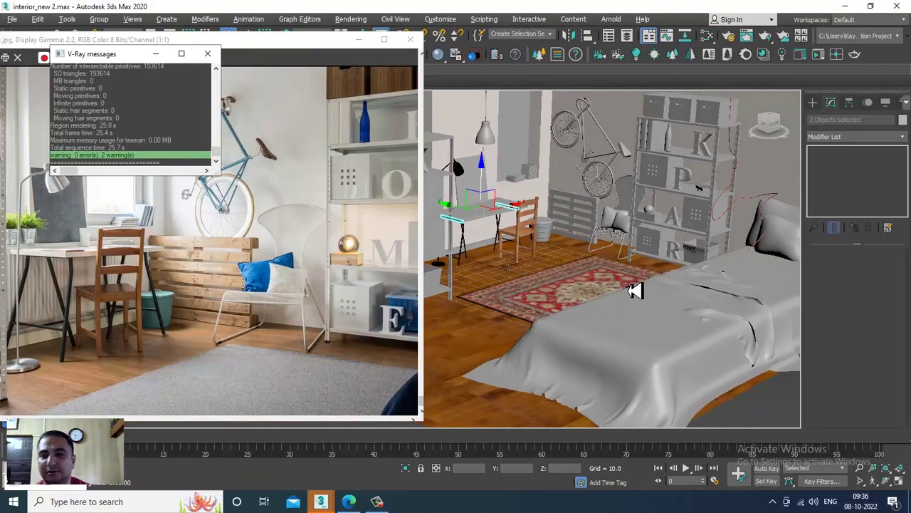
pyautogui.click(640, 321)
pyautogui.moveTo(655, 333); pyautogui.dragTo(643, 305, button='middle')
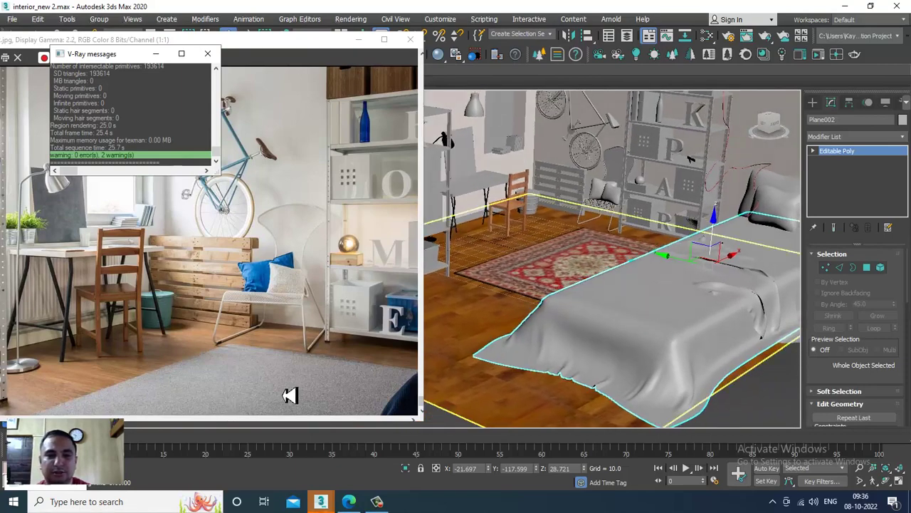
pyautogui.moveTo(297, 361); pyautogui.dragTo(138, 273, button='middle')
pyautogui.keyDown('alt'); pyautogui.moveTo(624, 306); pyautogui.dragTo(633, 309, button='middle'); pyautogui.keyUp('alt')
pyautogui.click(632, 307)
# Step: Create a new VRayMtl material named cloth_1 in the Slate Material Editor
pyautogui.press('m')
pyautogui.scroll(5, 399, 315)
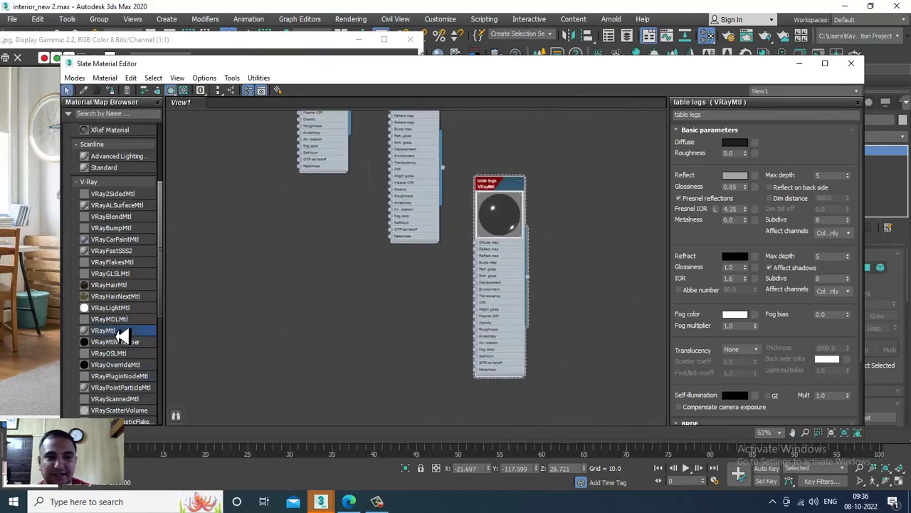
pyautogui.moveTo(340, 283); pyautogui.dragTo(329, 237)
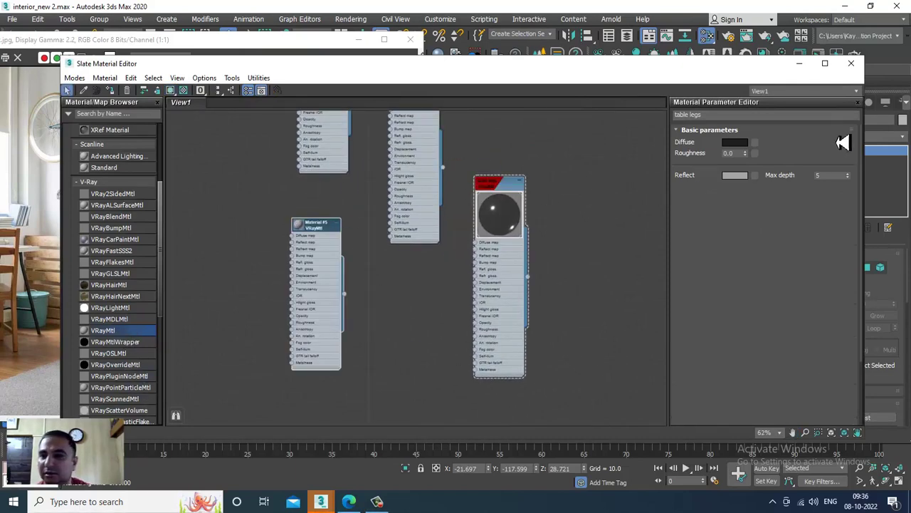
pyautogui.moveTo(723, 116); pyautogui.dragTo(543, 123)
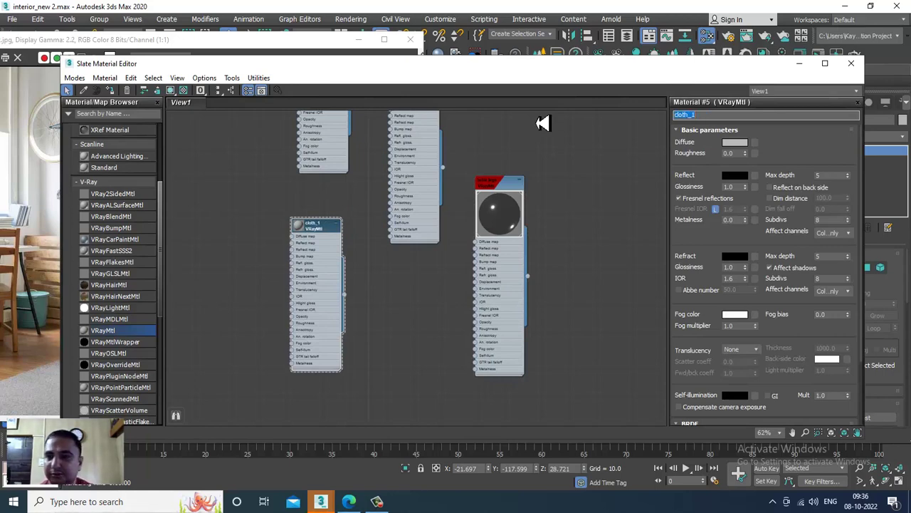
pyautogui.click(758, 143)
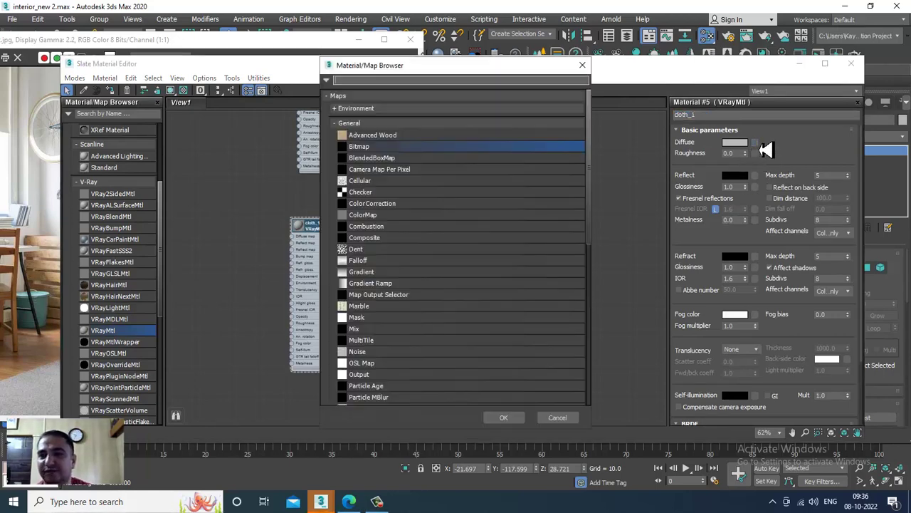
pyautogui.doubleClick(366, 148)
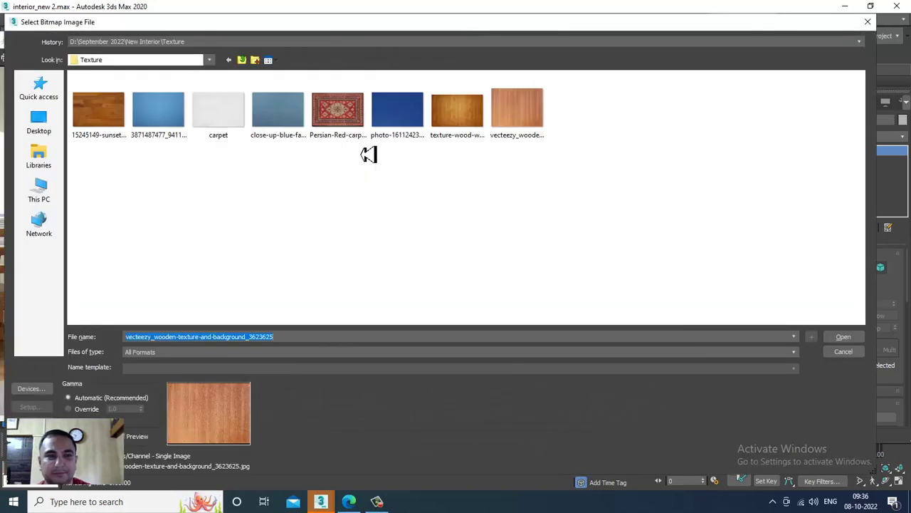
pyautogui.click(401, 120)
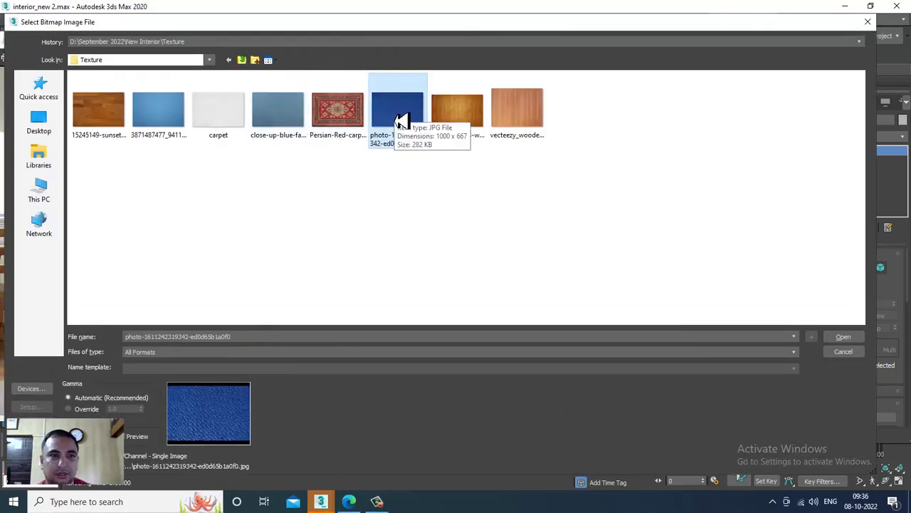
pyautogui.doubleClick(401, 120)
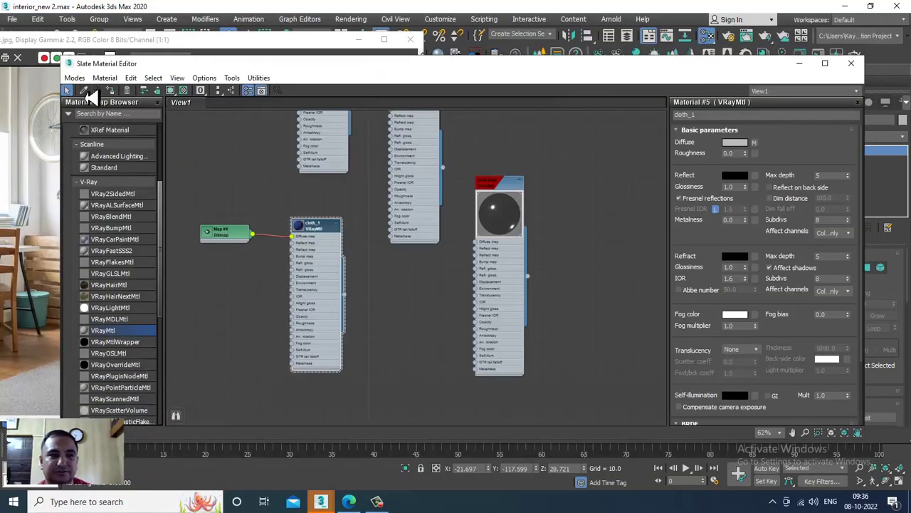
pyautogui.click(798, 63)
pyautogui.scroll(5, 665, 285)
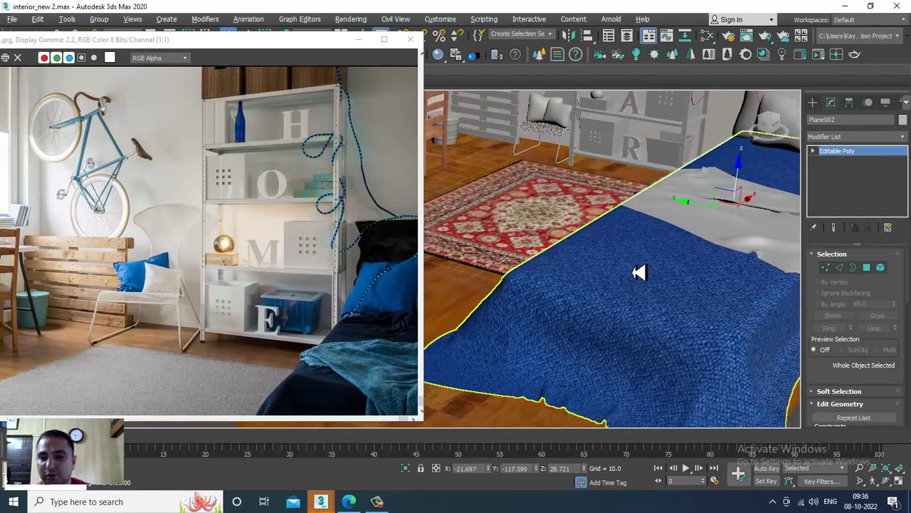
pyautogui.scroll(-3, 637, 274)
# Step: Try a tiling of 2.0 in U and V on the bedspread's diffuse bitmap and inspect the weave up close
pyautogui.press('m')
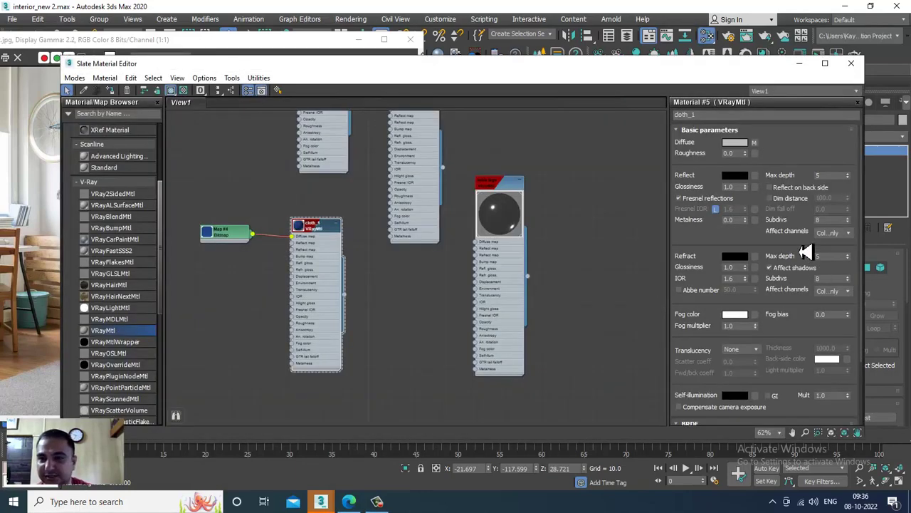
pyautogui.click(755, 144)
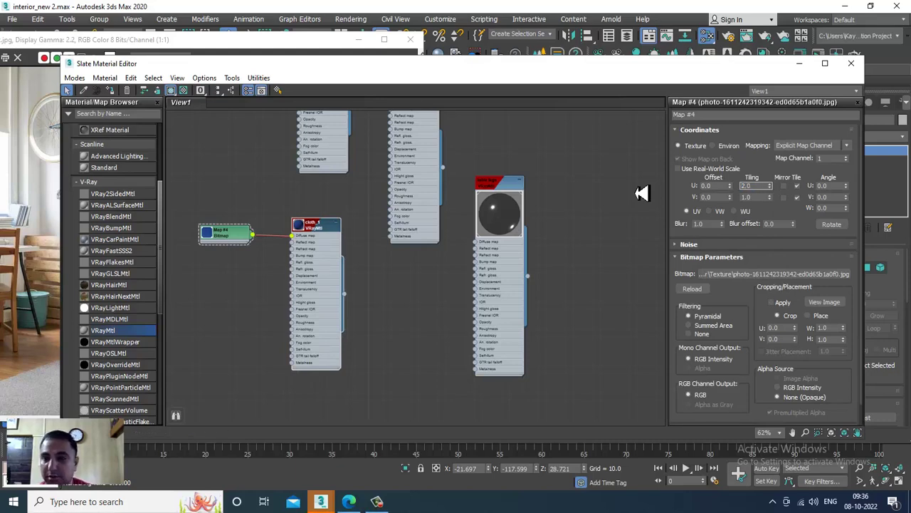
pyautogui.moveTo(725, 68); pyautogui.dragTo(274, 162)
pyautogui.scroll(3, 646, 245)
pyautogui.keyDown('alt'); pyautogui.moveTo(646, 245); pyautogui.dragTo(588, 235, button='middle'); pyautogui.keyUp('alt')
pyautogui.scroll(5, 588, 235)
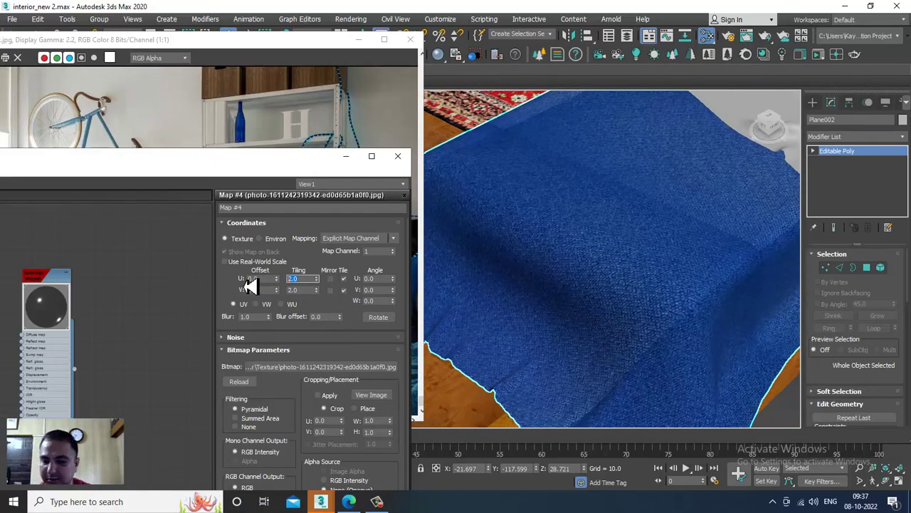
# Step: Try a tiling of 5.0 in both U and V on the bedspread's fabric bitmap
pyautogui.write('5')
pyautogui.press('Tab')
pyautogui.write('5')
pyautogui.press('Return')
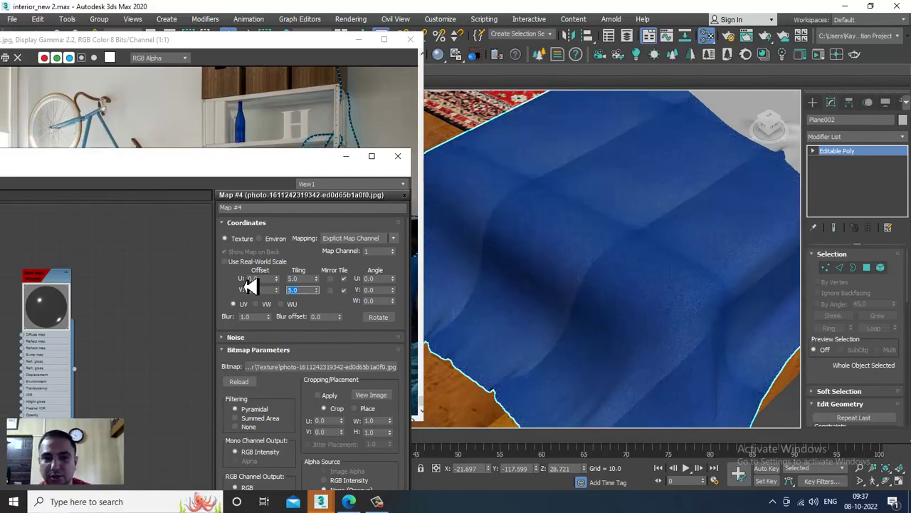
# Step: Set the U and V tiling of the bedspread's fabric bitmap back to 1.0
pyautogui.press('Tab')
pyautogui.write('1')
pyautogui.press('Return')
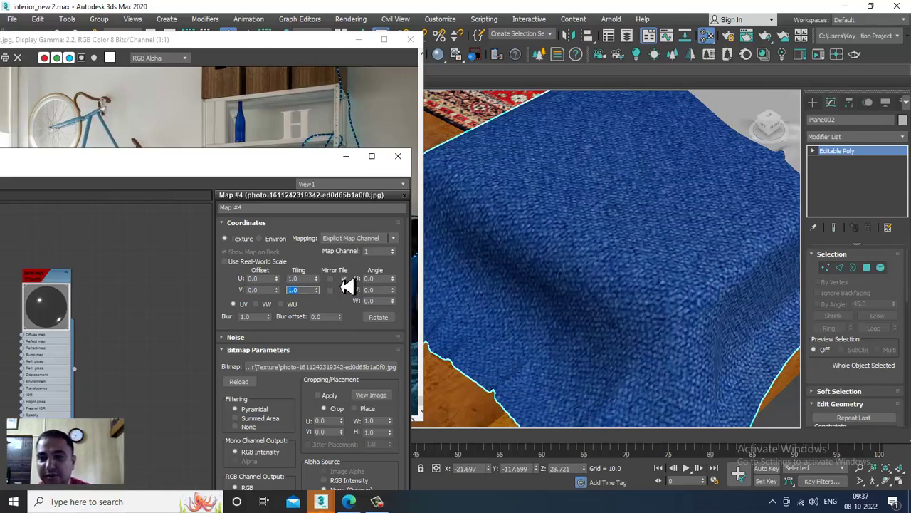
# Step: Select the grey throw lying across the bed and add a new VRayMtl material for it beside cloth_1
pyautogui.scroll(-8, 682, 229)
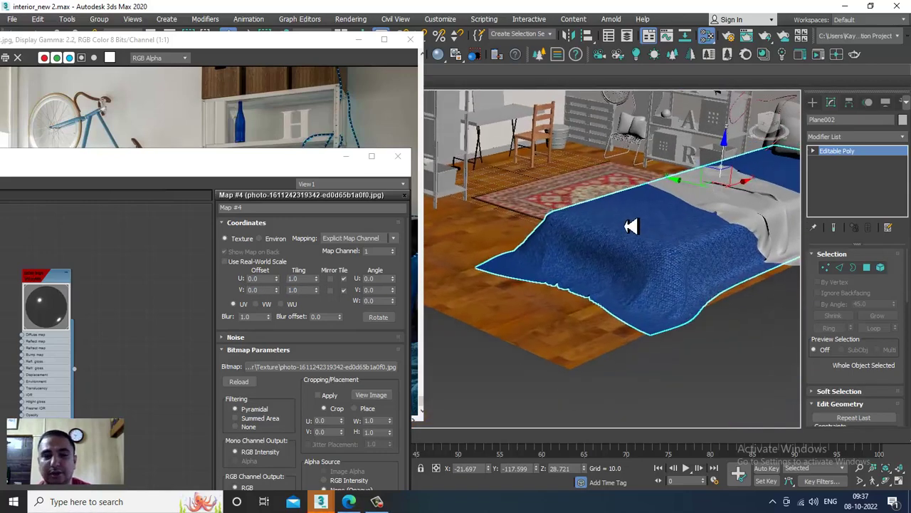
pyautogui.keyDown('alt'); pyautogui.moveTo(662, 235); pyautogui.dragTo(727, 254, button='middle'); pyautogui.keyUp('alt')
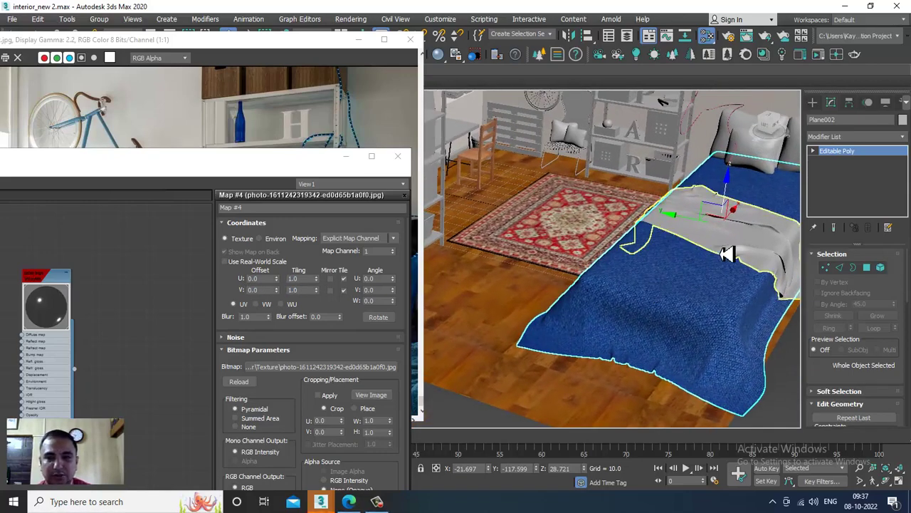
pyautogui.click(726, 254)
pyautogui.moveTo(217, 163); pyautogui.dragTo(670, 65)
pyautogui.moveTo(392, 296); pyautogui.dragTo(397, 250, button='middle')
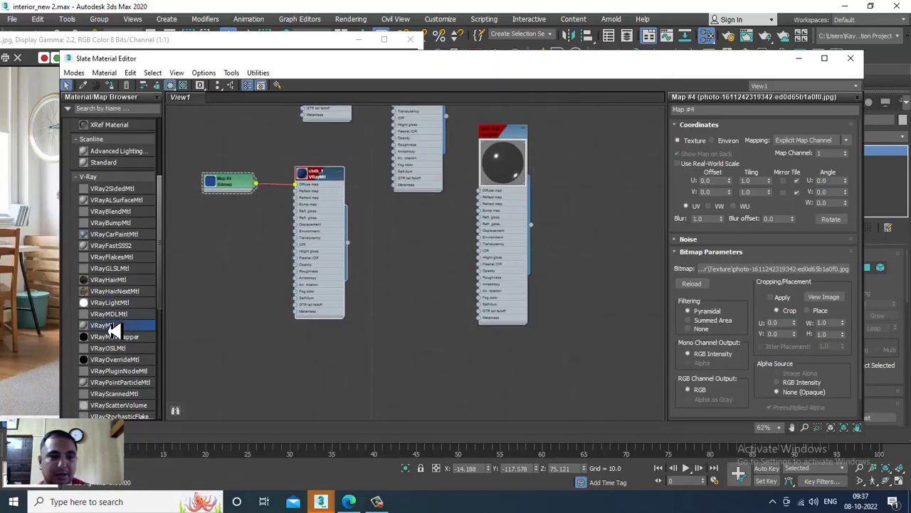
pyautogui.moveTo(419, 227); pyautogui.dragTo(417, 228)
pyautogui.doubleClick(418, 228)
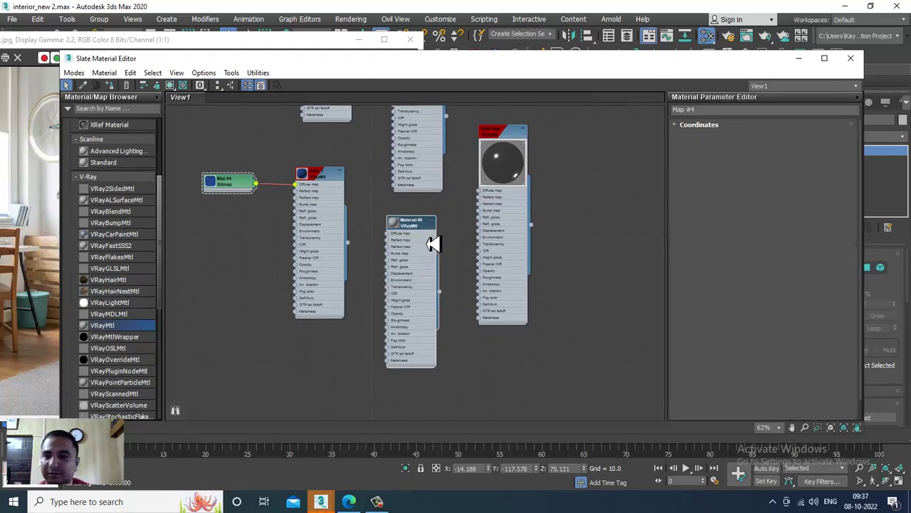
pyautogui.click(754, 136)
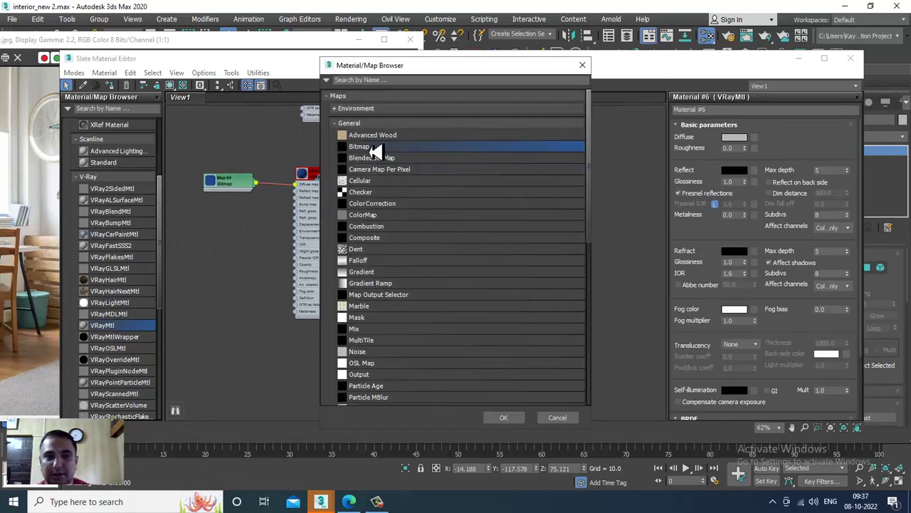
pyautogui.doubleClick(375, 147)
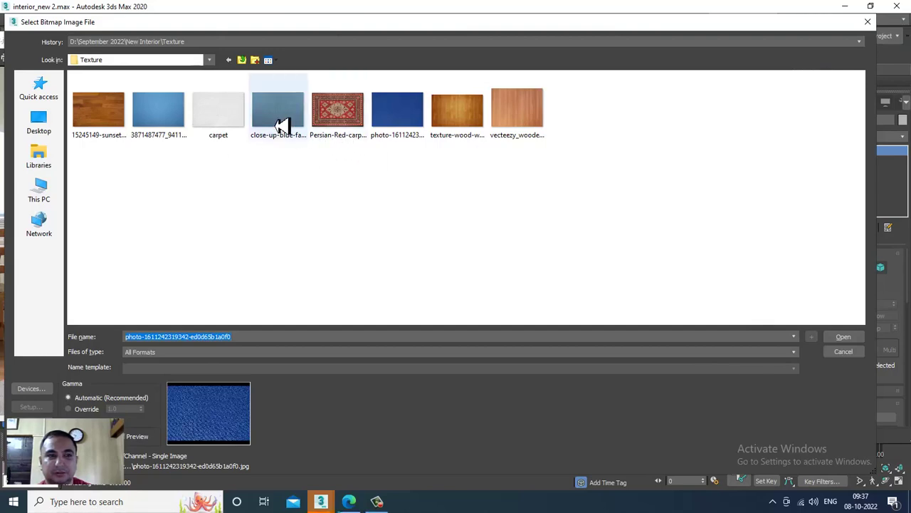
pyautogui.doubleClick(159, 118)
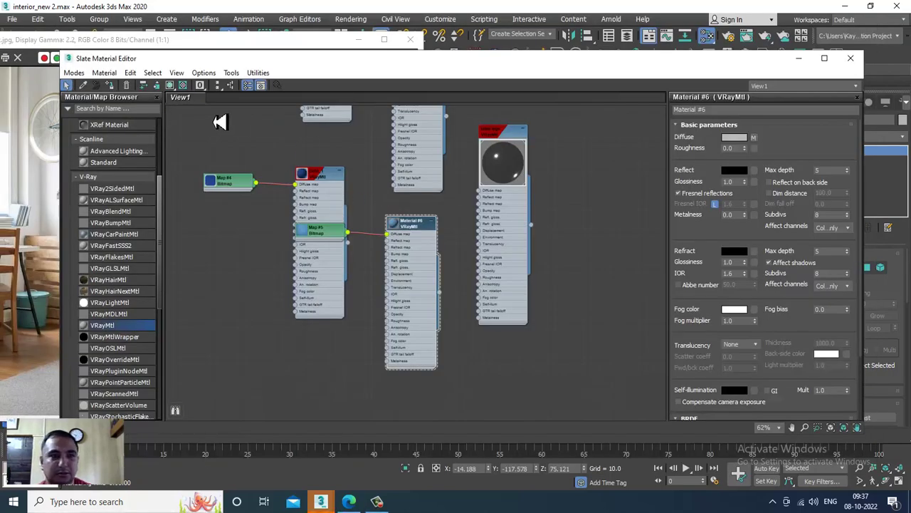
pyautogui.moveTo(741, 112); pyautogui.dragTo(650, 114)
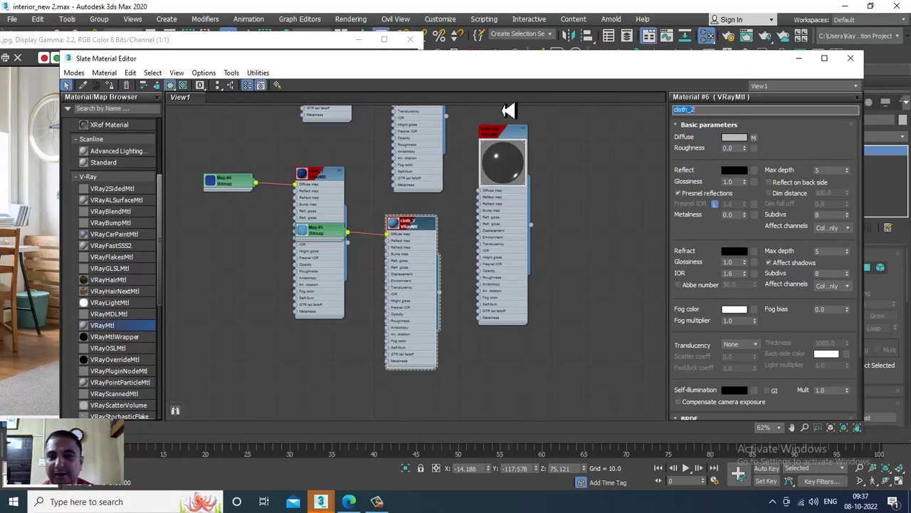
pyautogui.click(800, 60)
# Step: Select the small pillow at the front of the bed and add a new VRayMtl material for it below cloth_2
pyautogui.scroll(6, 672, 275)
pyautogui.keyDown('alt'); pyautogui.moveTo(625, 286); pyautogui.dragTo(641, 237, button='middle'); pyautogui.keyUp('alt')
pyautogui.scroll(-3, 645, 306)
pyautogui.click(641, 237)
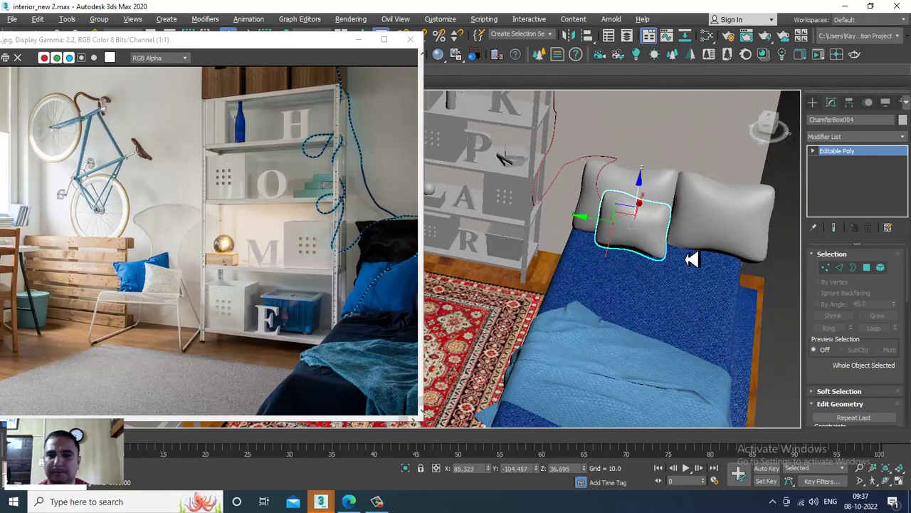
pyautogui.keyDown('alt'); pyautogui.moveTo(691, 259); pyautogui.dragTo(680, 203, button='middle'); pyautogui.keyUp('alt')
pyautogui.moveTo(684, 267)
pyautogui.keyDown('alt'); pyautogui.mouseDown(button='middle')
pyautogui.moveTo(663, 257)
pyautogui.moveTo(677, 258)
pyautogui.mouseUp(button='middle'); pyautogui.keyUp('alt')
pyautogui.press('m')
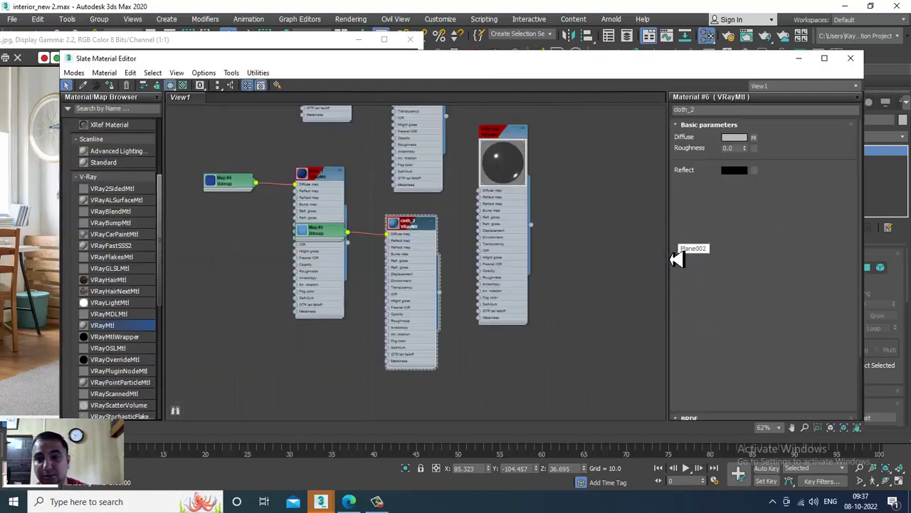
pyautogui.moveTo(444, 368); pyautogui.dragTo(440, 280, button='middle')
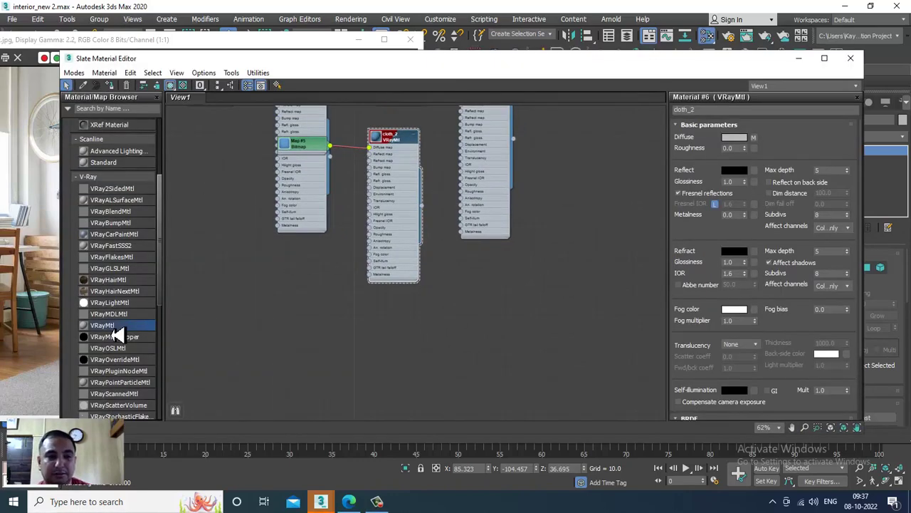
pyautogui.moveTo(333, 283); pyautogui.dragTo(332, 281)
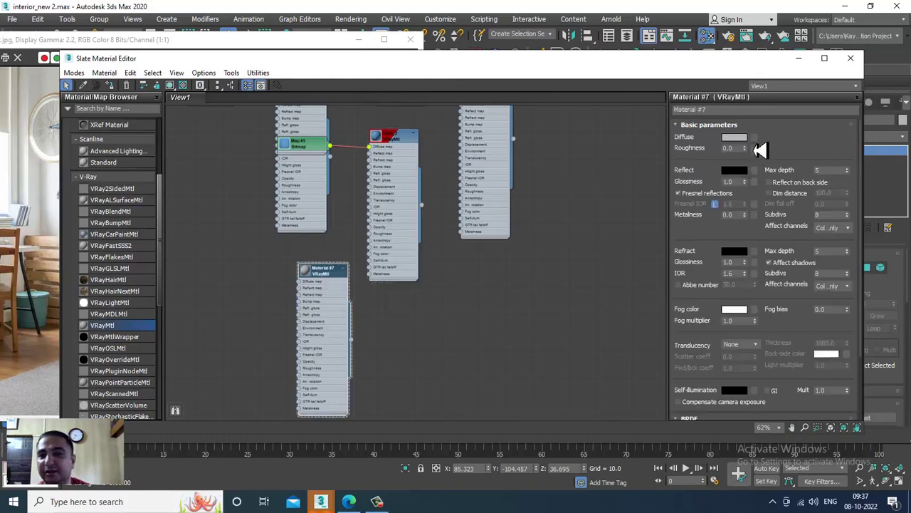
# Step: Load close-up-blue-fabric-texture-128207673 as the new material's diffuse bitmap and show the assigned material shaded on the small pillow
pyautogui.click(754, 138)
pyautogui.doubleClick(382, 147)
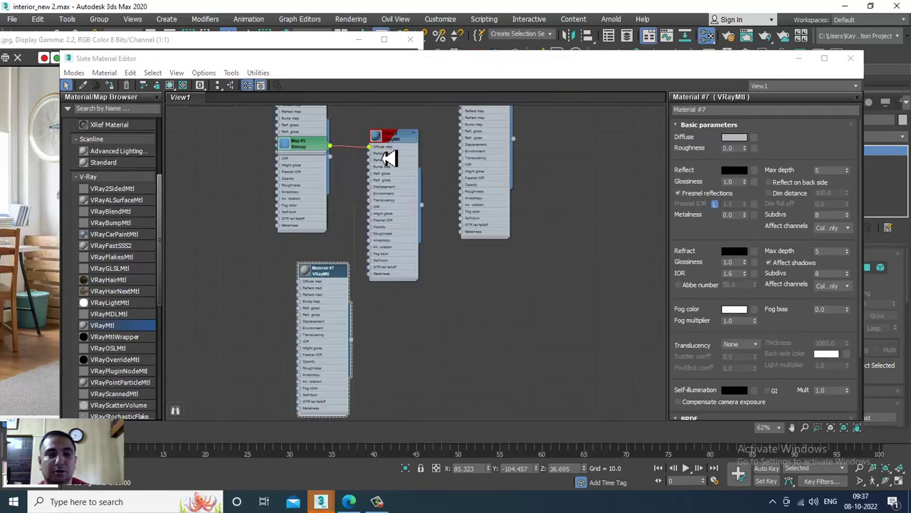
pyautogui.click(292, 123)
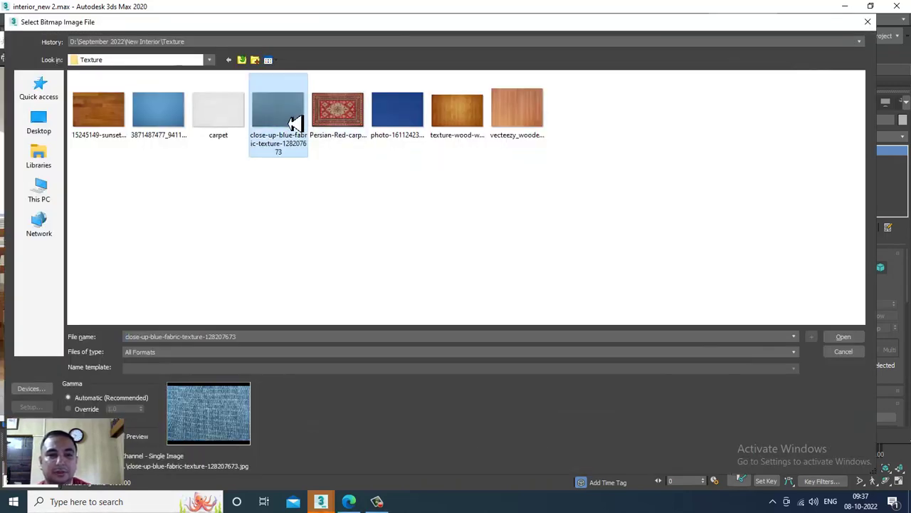
pyautogui.doubleClick(292, 122)
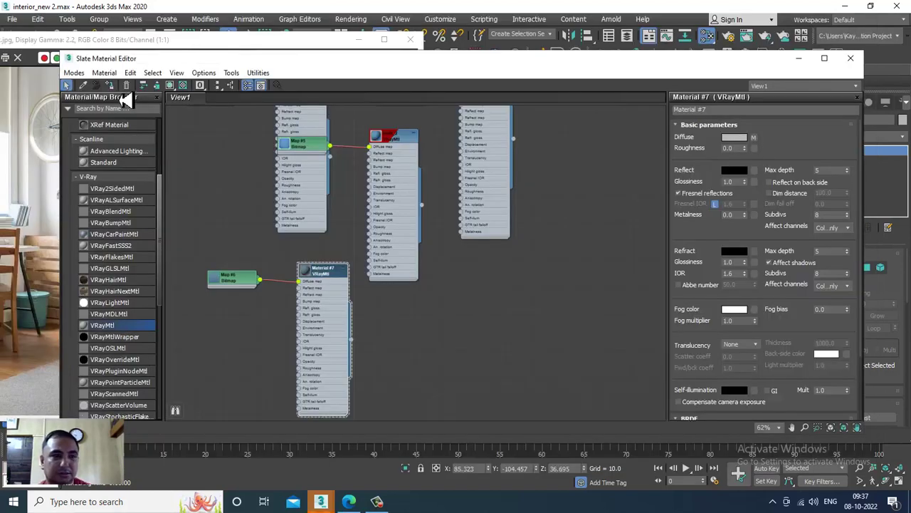
pyautogui.click(170, 85)
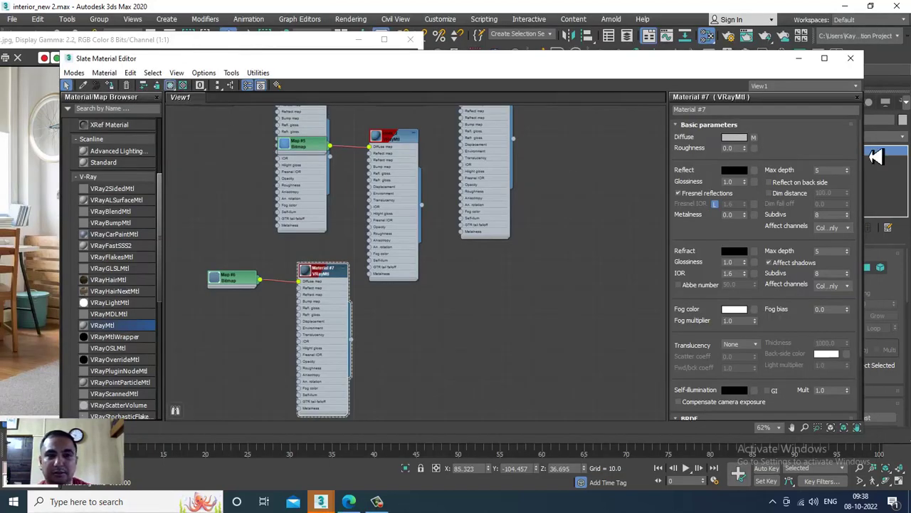
pyautogui.click(799, 59)
# Step: Add a UVW Map modifier with Box mapping to the small blue fabric pillow
pyautogui.keyDown('alt'); pyautogui.moveTo(644, 261); pyautogui.dragTo(644, 288, button='middle'); pyautogui.keyUp('alt')
pyautogui.scroll(5, 645, 289)
pyautogui.press('z')
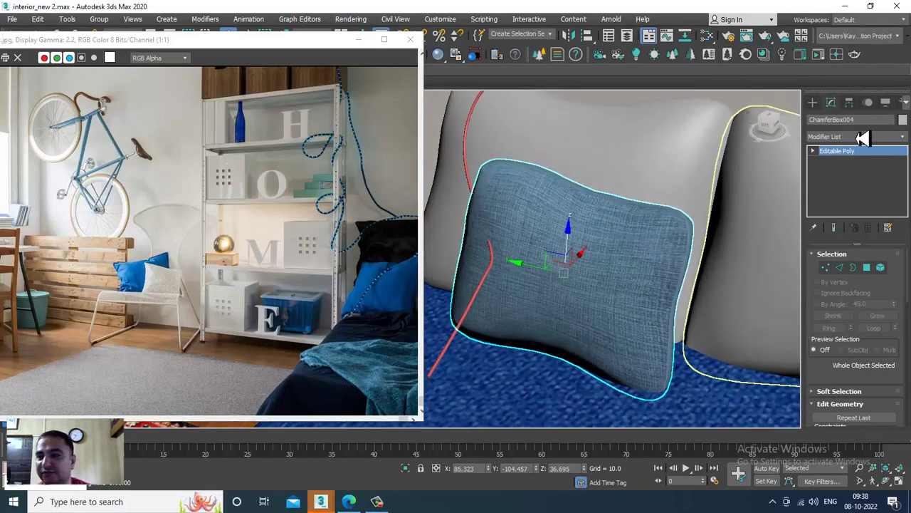
pyautogui.click(859, 138)
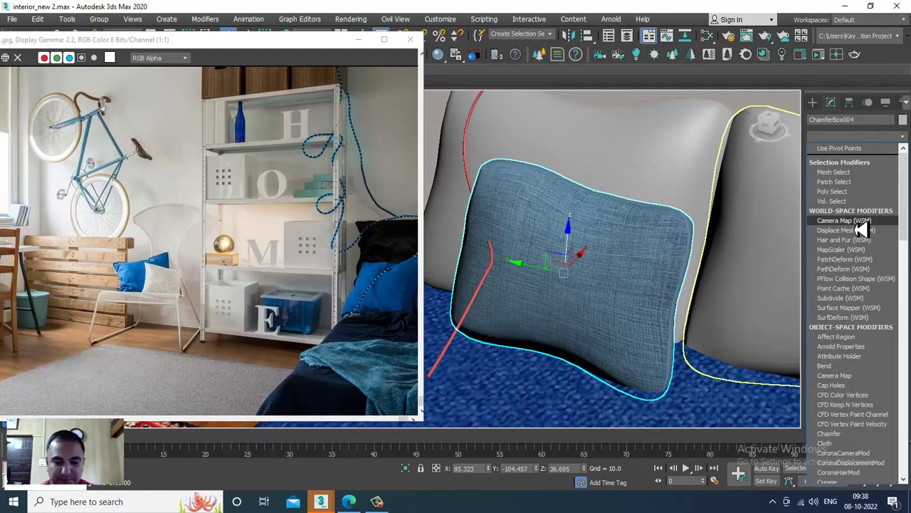
pyautogui.write('uvw')
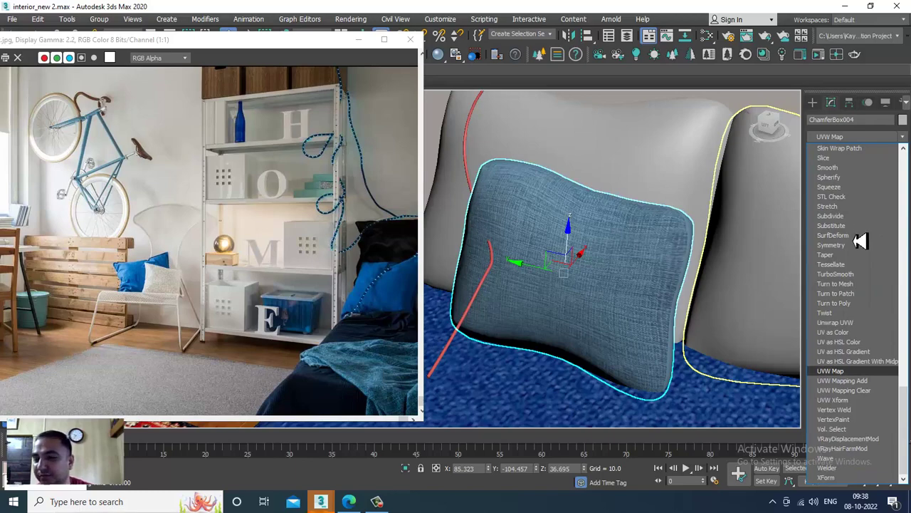
pyautogui.click(858, 373)
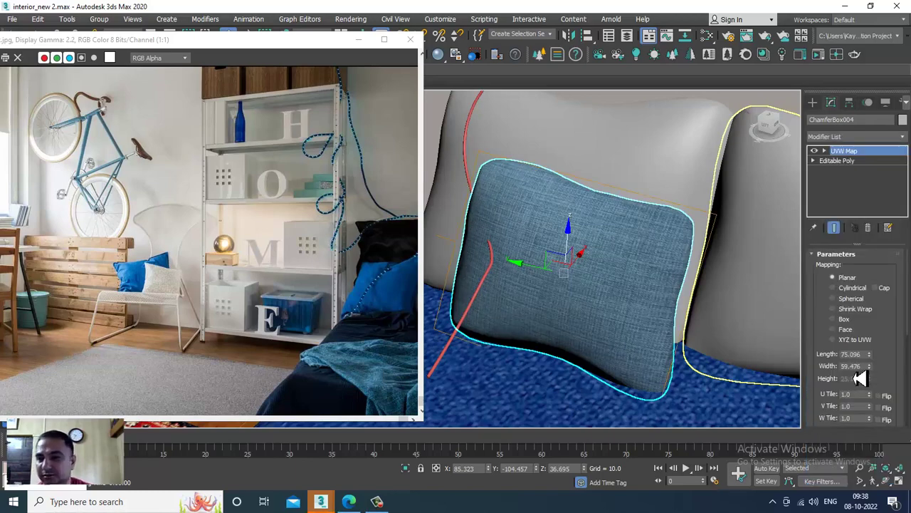
pyautogui.click(844, 319)
pyautogui.keyDown('alt'); pyautogui.moveTo(718, 316); pyautogui.dragTo(691, 302, button='middle'); pyautogui.keyUp('alt')
pyautogui.moveTo(870, 364); pyautogui.dragTo(875, 299)
pyautogui.moveTo(683, 320)
pyautogui.keyDown('alt'); pyautogui.mouseDown(button='middle')
pyautogui.moveTo(650, 336)
pyautogui.moveTo(695, 306)
pyautogui.moveTo(643, 334)
pyautogui.moveTo(685, 308)
pyautogui.mouseUp(button='middle'); pyautogui.keyUp('alt')
pyautogui.scroll(-4, 694, 306)
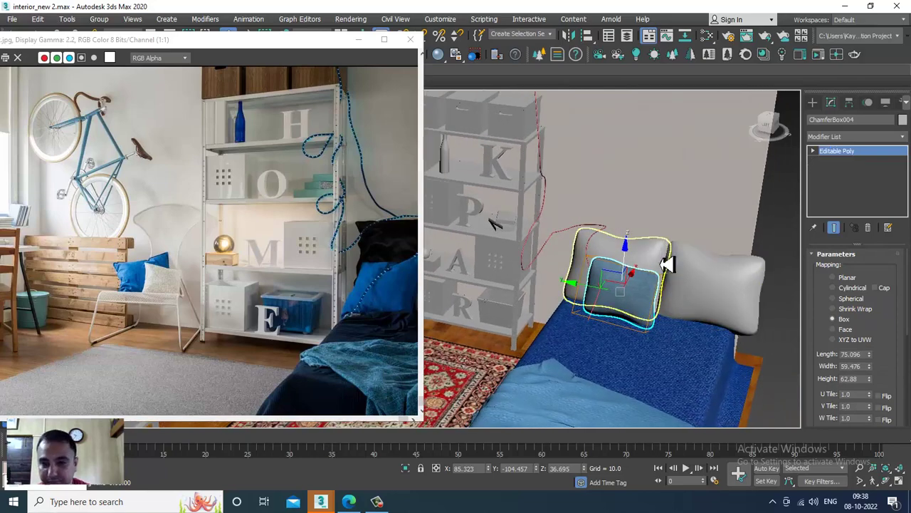
# Step: Select the two large grey pillows at the head of the bed and assign the cloth_1 material to them
pyautogui.keyDown('ctrl'); pyautogui.click(701, 269); pyautogui.keyUp('ctrl')
pyautogui.scroll(3, 694, 267)
pyautogui.keyDown('alt'); pyautogui.moveTo(695, 267); pyautogui.dragTo(696, 275, button='middle'); pyautogui.keyUp('alt')
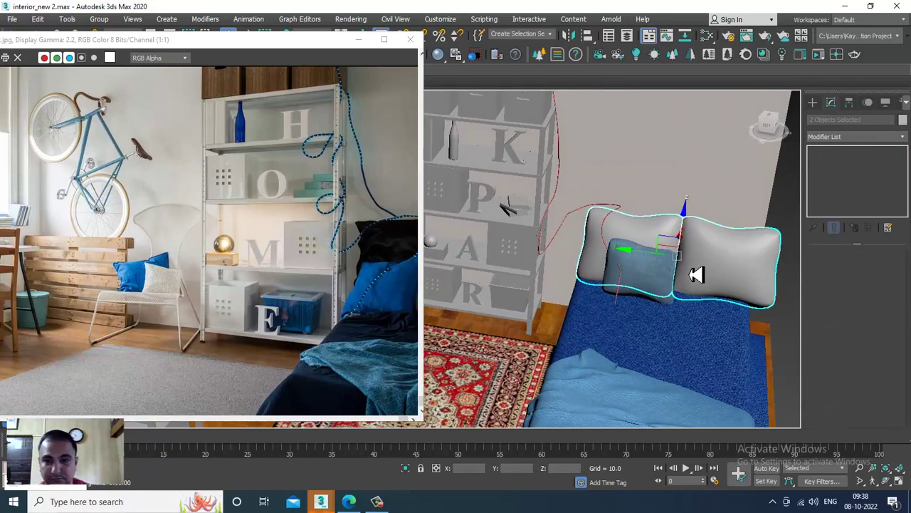
pyautogui.press('m')
pyautogui.scroll(3, 459, 388)
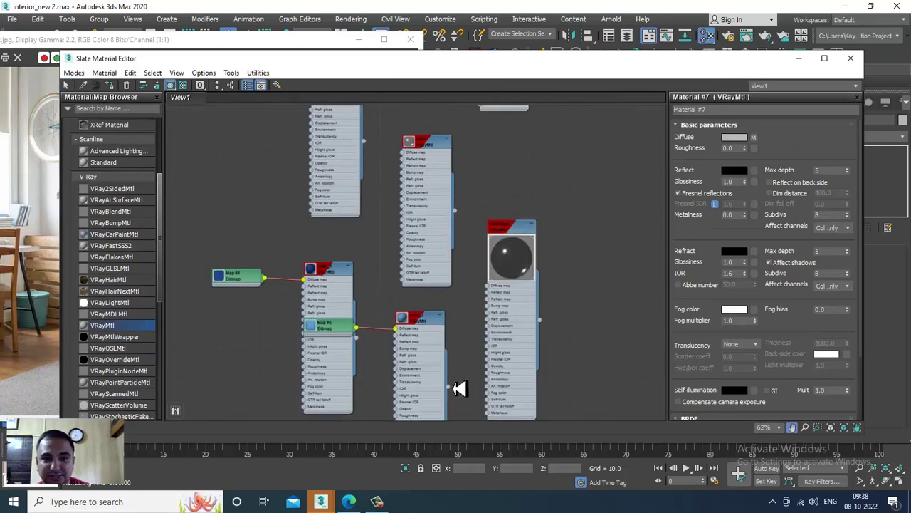
pyautogui.click(329, 276)
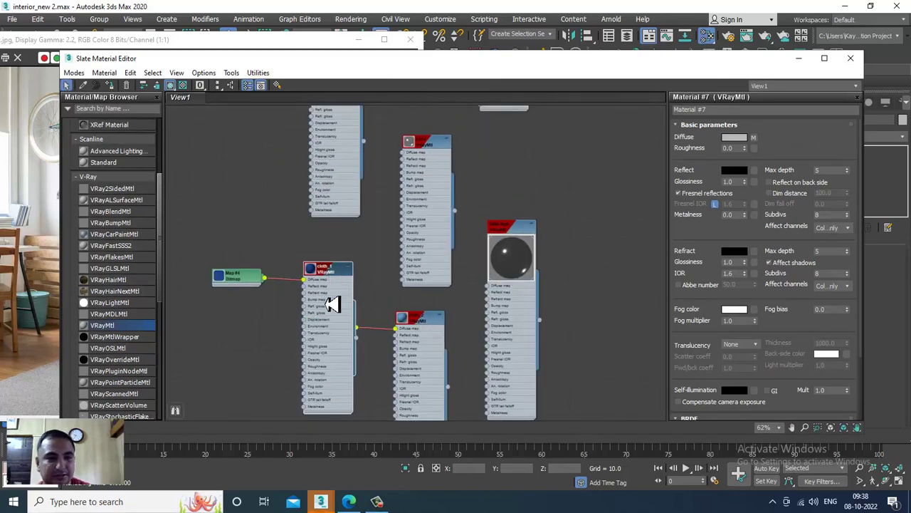
pyautogui.click(795, 62)
pyautogui.click(789, 223)
# Step: Add a UVW Map modifier with Box mapping to the large blue pillow behind the small fabric pillow
pyautogui.scroll(4, 680, 246)
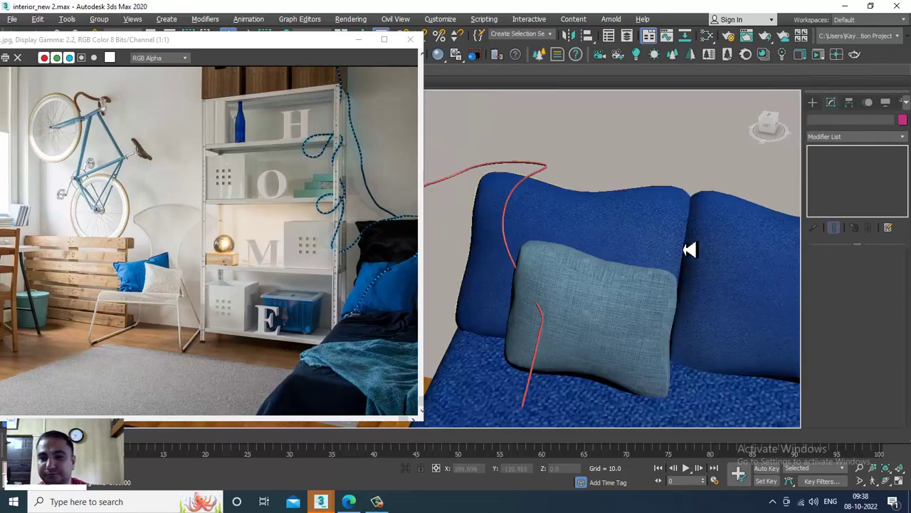
pyautogui.keyDown('alt'); pyautogui.moveTo(690, 248); pyautogui.dragTo(594, 264, button='middle'); pyautogui.keyUp('alt')
pyautogui.scroll(-2, 645, 254)
pyautogui.moveTo(695, 238); pyautogui.dragTo(782, 211, button='middle')
pyautogui.click(637, 231)
pyautogui.click(636, 230)
pyautogui.scroll(4, 636, 244)
pyautogui.click(863, 136)
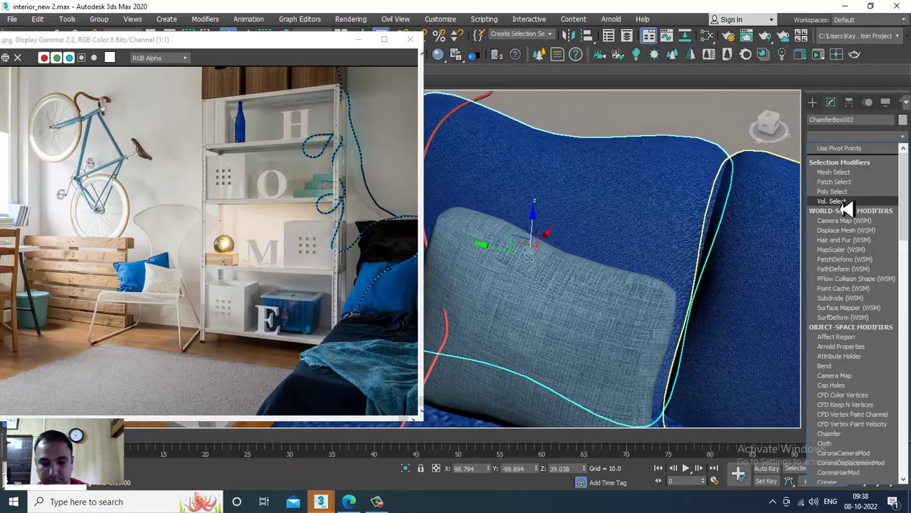
pyautogui.press('u')
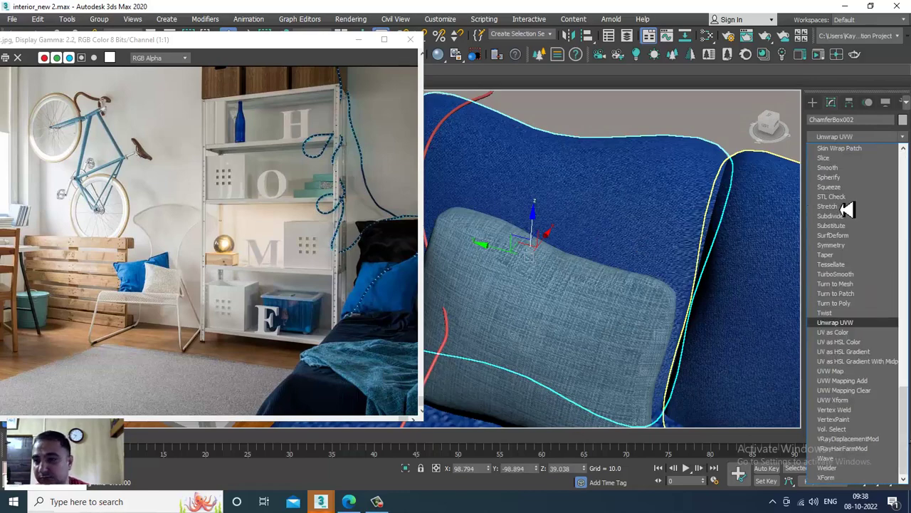
pyautogui.click(849, 372)
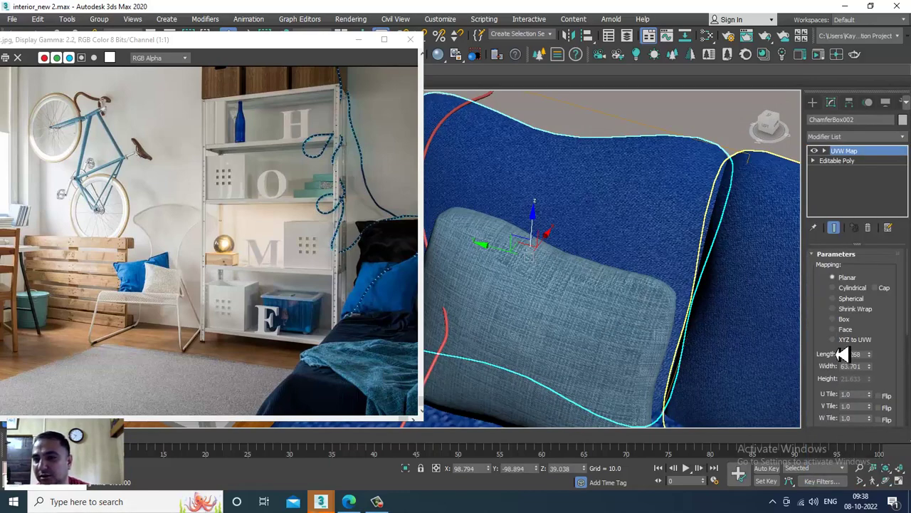
pyautogui.click(840, 320)
# Step: Select the other large blue pillow, then examine the bed, rug and shelving area from several angles
pyautogui.click(776, 289)
pyautogui.scroll(-4, 693, 284)
pyautogui.keyDown('alt'); pyautogui.moveTo(648, 318); pyautogui.dragTo(593, 250, button='middle'); pyautogui.keyUp('alt')
pyautogui.scroll(-8, 593, 251)
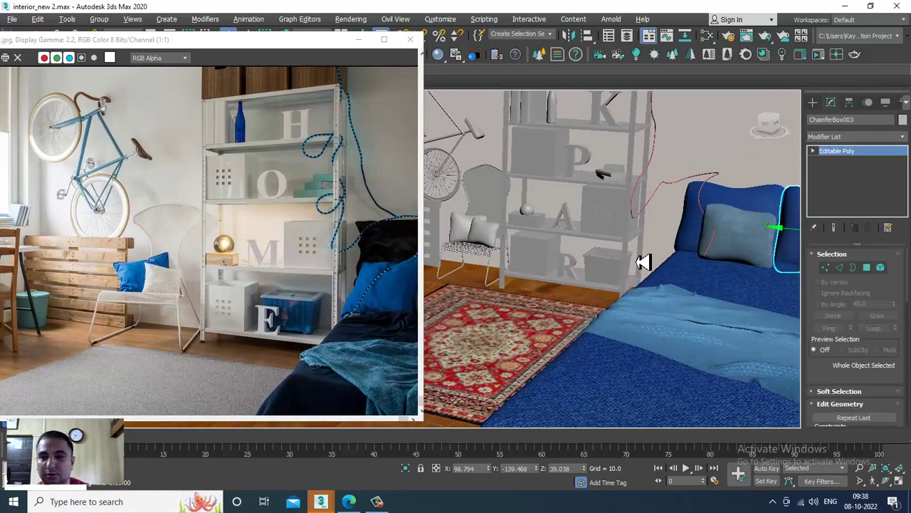
pyautogui.scroll(6, 715, 283)
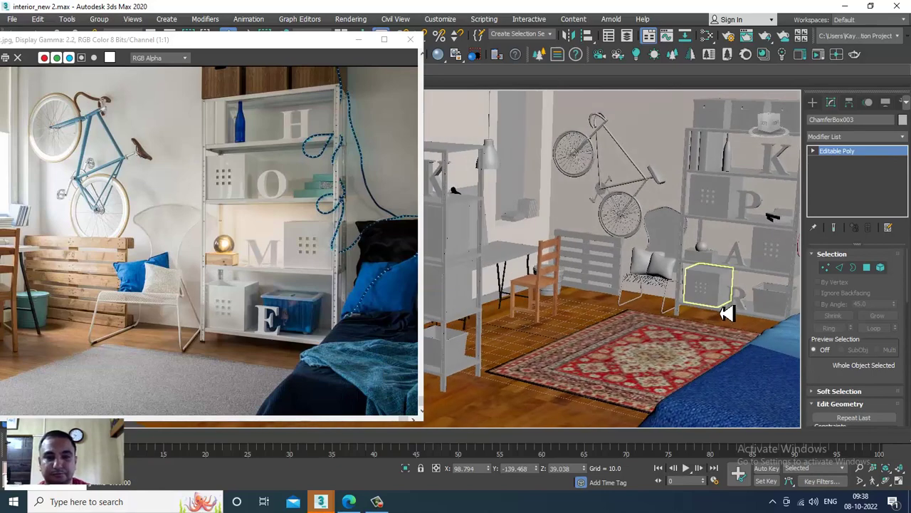
pyautogui.scroll(5, 726, 311)
pyautogui.scroll(4, 654, 285)
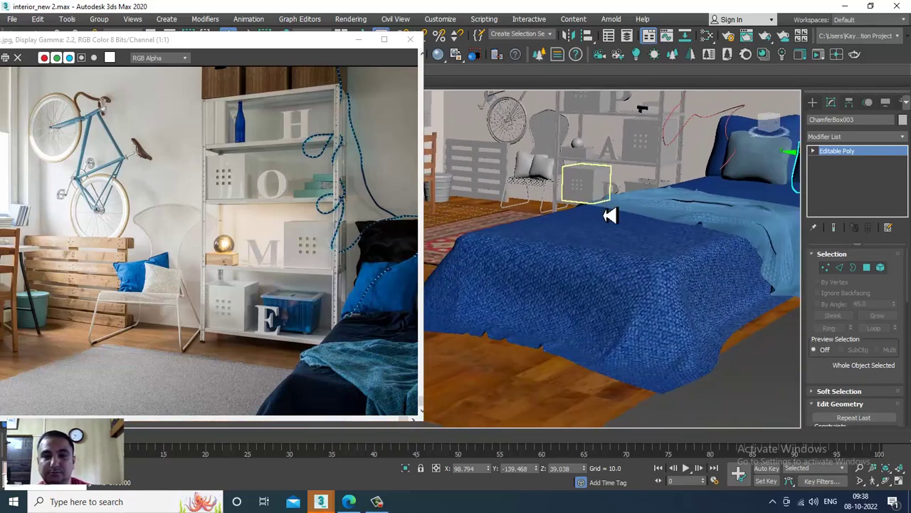
pyautogui.scroll(-7, 633, 252)
pyautogui.moveTo(702, 277); pyautogui.dragTo(709, 256, button='middle')
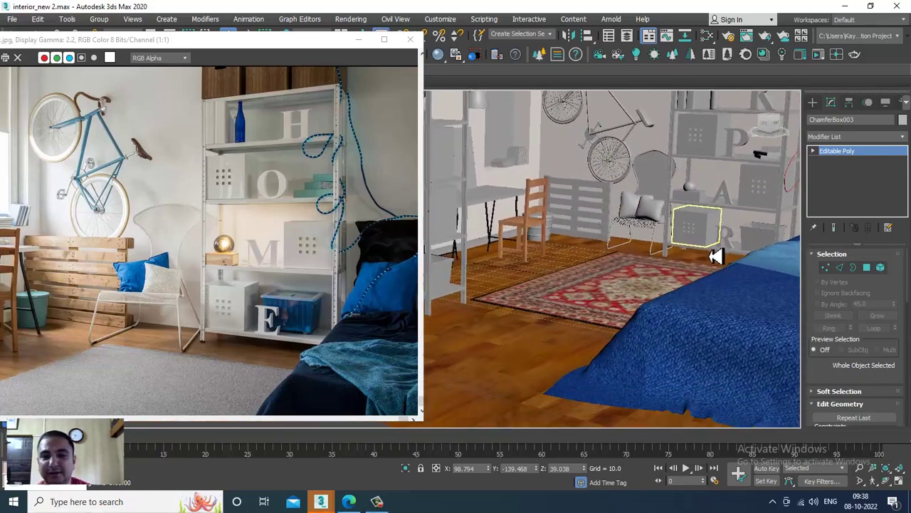
# Step: Add a UVW Map modifier with Box mapping to the red Persian rug, undoing a trial change of the mapping size
pyautogui.click(583, 290)
pyautogui.scroll(6, 579, 334)
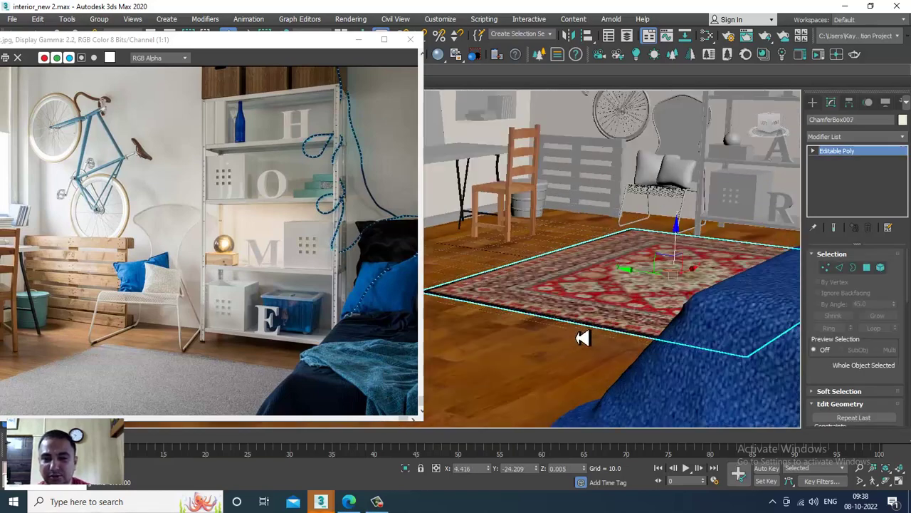
pyautogui.scroll(3, 552, 331)
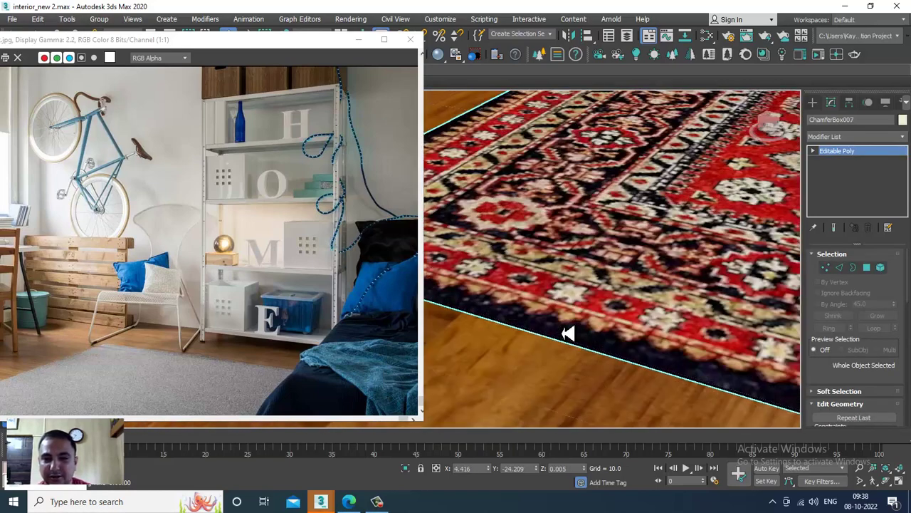
pyautogui.keyDown('alt'); pyautogui.moveTo(785, 173); pyautogui.dragTo(612, 287, button='middle'); pyautogui.keyUp('alt')
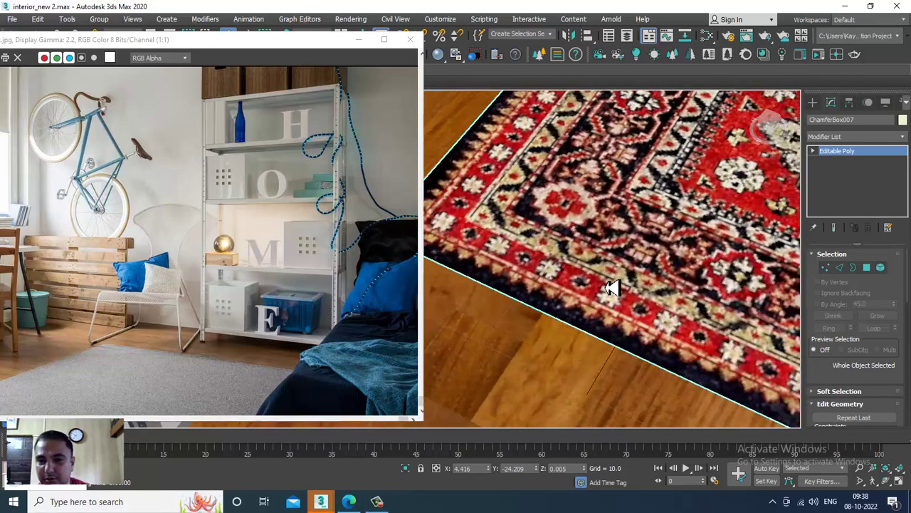
pyautogui.click(840, 136)
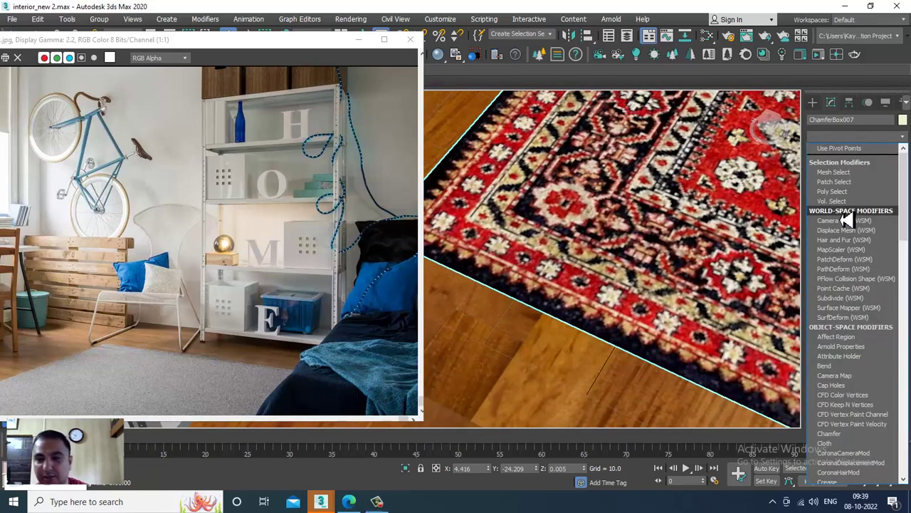
pyautogui.press('u')
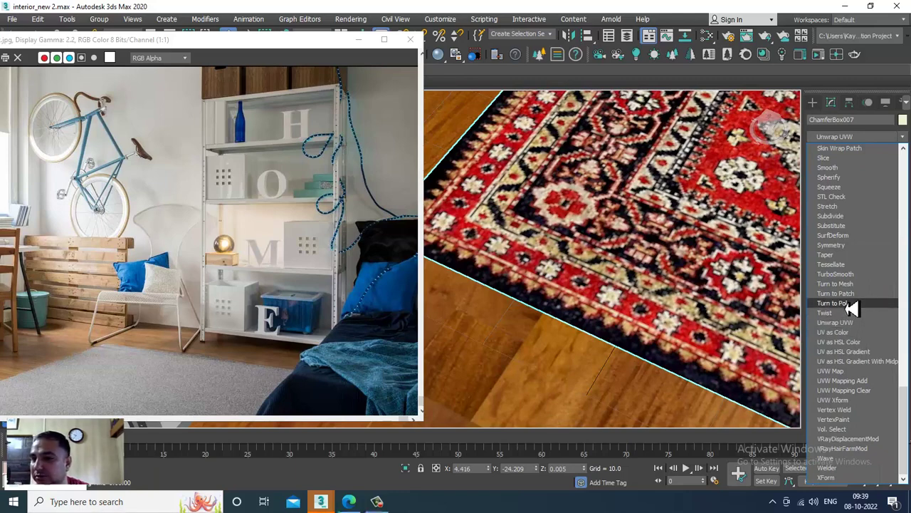
pyautogui.click(853, 372)
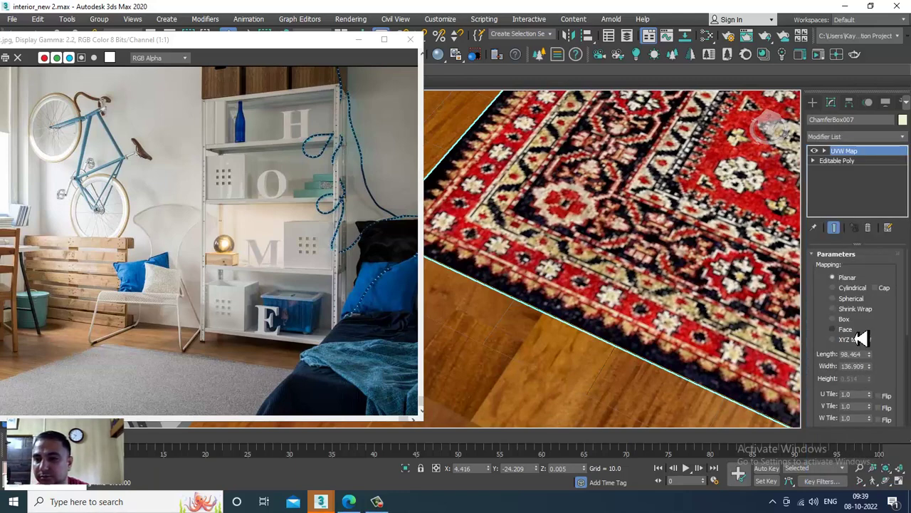
pyautogui.click(845, 320)
pyautogui.moveTo(878, 361); pyautogui.dragTo(16, 378)
pyautogui.hotkey('ctrl', 'z')
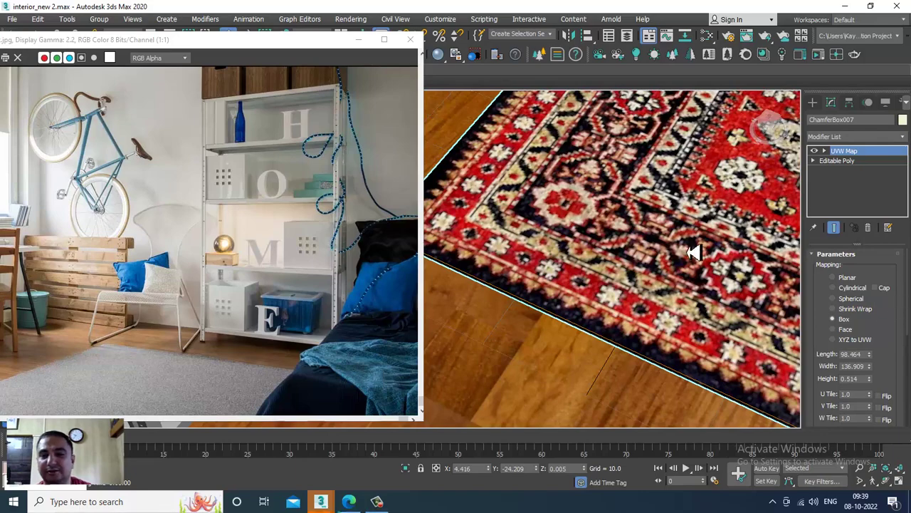
# Step: Select the frame and all the horizontal slats of the pallet leaning against the wall beneath the bicycle
pyautogui.scroll(-10, 693, 251)
pyautogui.keyDown('alt'); pyautogui.moveTo(641, 220); pyautogui.dragTo(534, 246, button='middle'); pyautogui.keyUp('alt')
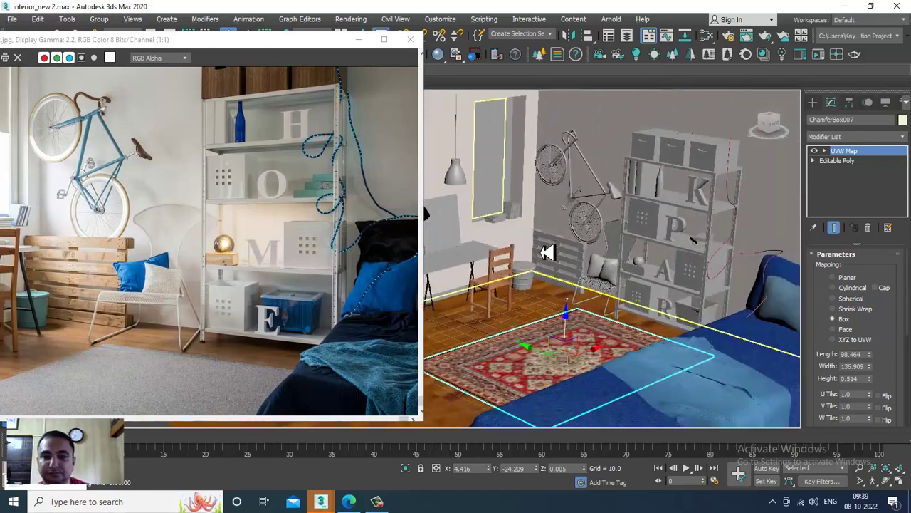
pyautogui.scroll(3, 537, 249)
pyautogui.click(554, 238)
pyautogui.scroll(3, 562, 230)
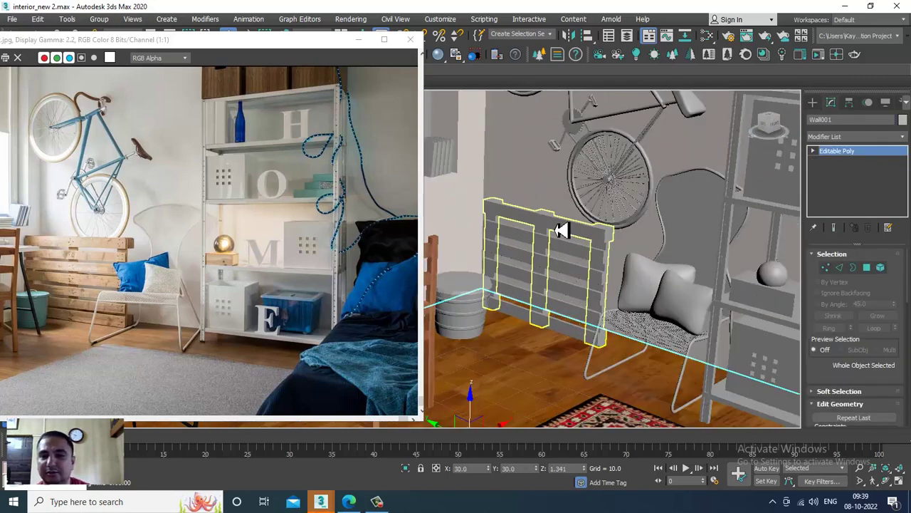
pyautogui.click(562, 229)
pyautogui.scroll(2, 562, 229)
pyautogui.keyDown('ctrl'); pyautogui.click(542, 255); pyautogui.keyUp('ctrl')
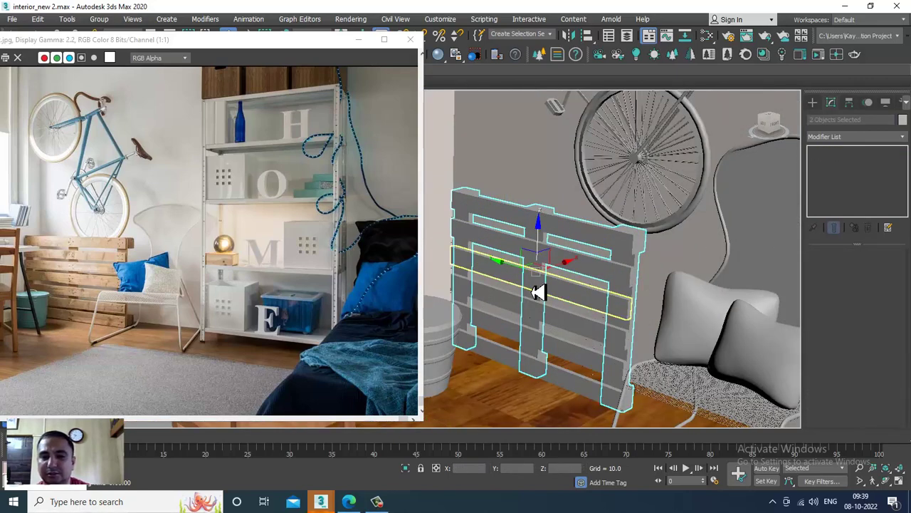
pyautogui.keyDown('ctrl'); pyautogui.click(539, 329); pyautogui.keyUp('ctrl')
pyautogui.keyDown('ctrl'); pyautogui.click(536, 356); pyautogui.keyUp('ctrl')
pyautogui.keyDown('ctrl'); pyautogui.click(543, 362); pyautogui.keyUp('ctrl')
pyautogui.keyDown('ctrl'); pyautogui.click(546, 372); pyautogui.keyUp('ctrl')
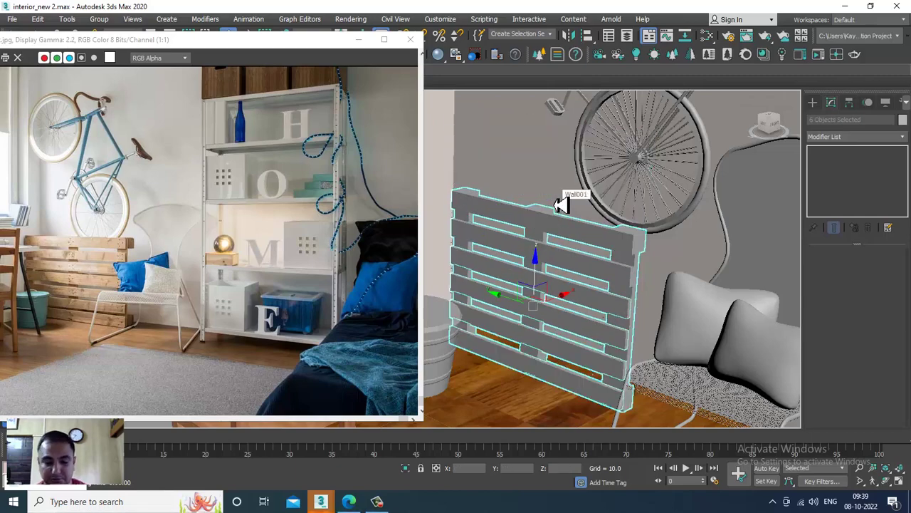
# Step: Assign the existing wood VRayMtl to the selected frame and slats of the pallet
pyautogui.press('m')
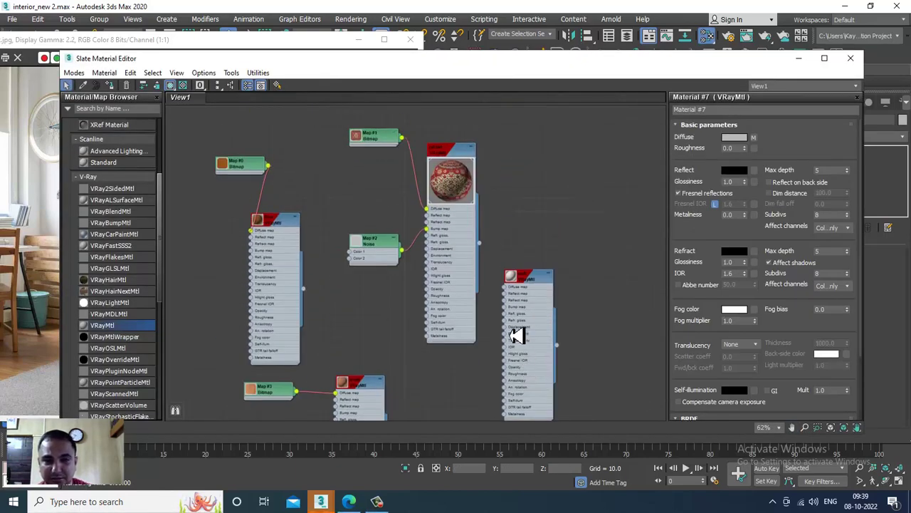
pyautogui.moveTo(447, 325); pyautogui.dragTo(452, 278, button='middle')
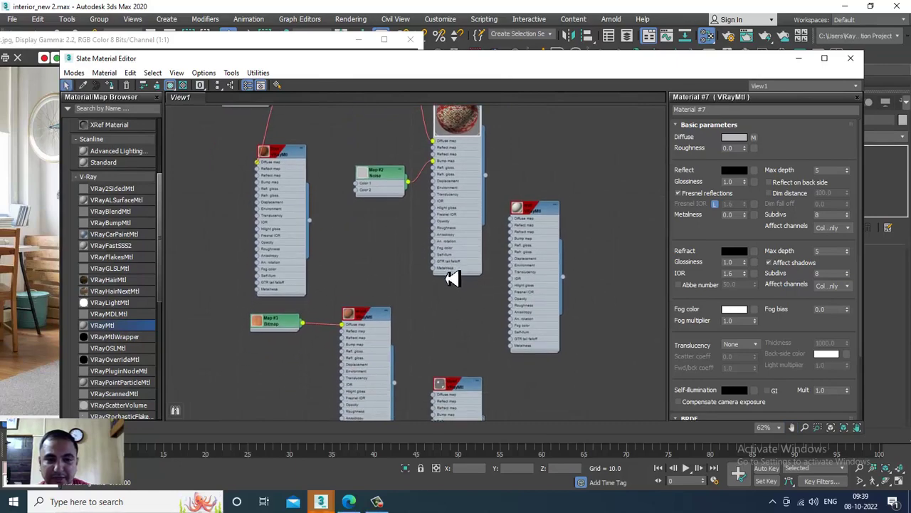
pyautogui.click(367, 317)
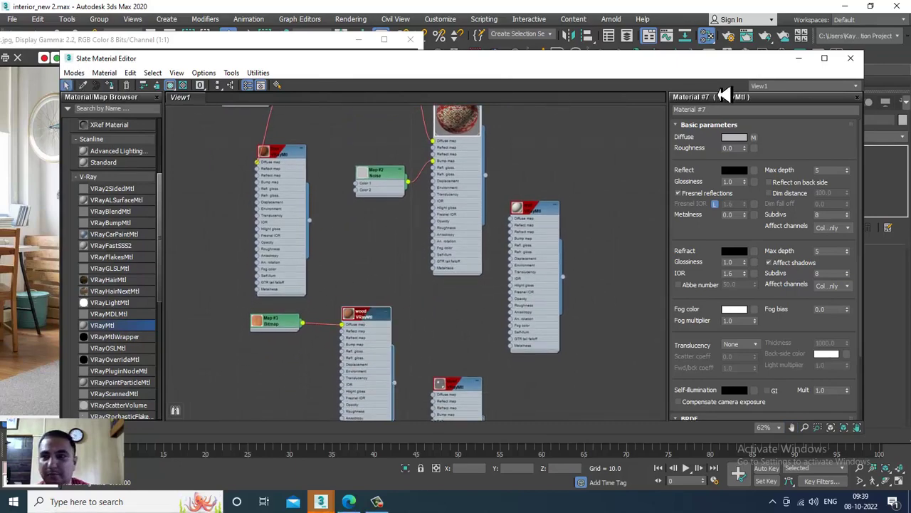
pyautogui.click(801, 60)
pyautogui.scroll(3, 549, 261)
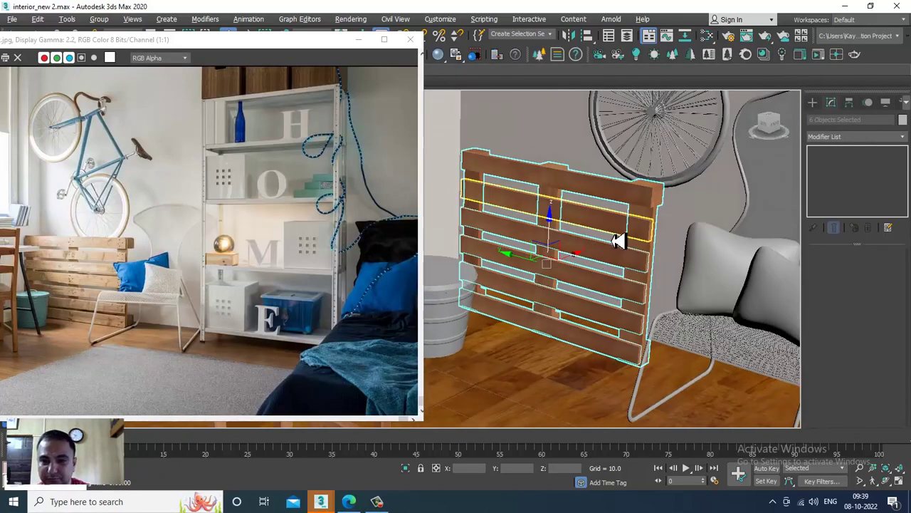
pyautogui.moveTo(618, 239); pyautogui.dragTo(624, 237, button='middle')
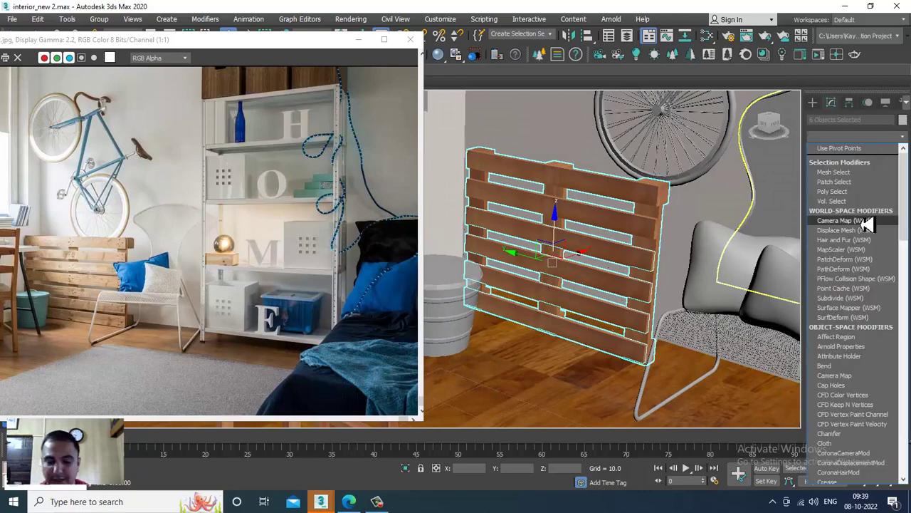
# Step: Add a UVW Map modifier with Box mapping to the separate frame and slats of the pallet
pyautogui.press('u')
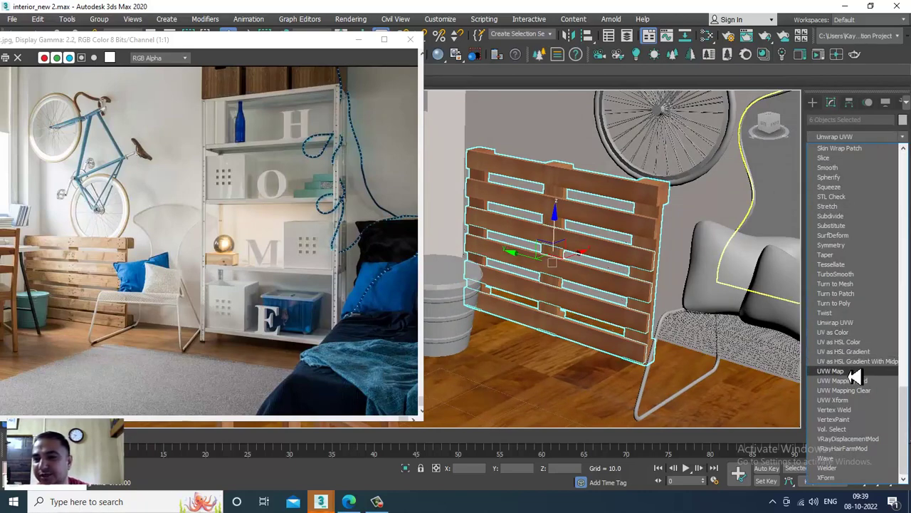
pyautogui.click(833, 371)
pyautogui.click(845, 319)
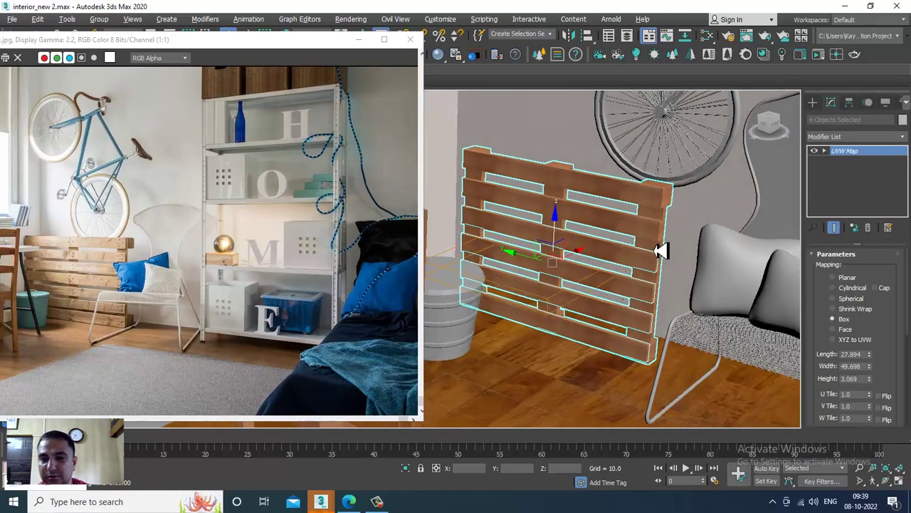
pyautogui.scroll(5, 648, 250)
pyautogui.scroll(-5, 714, 243)
pyautogui.keyDown('alt'); pyautogui.moveTo(698, 249); pyautogui.dragTo(702, 259, button='middle'); pyautogui.keyUp('alt')
# Step: Try fitting the pallet's mapping gizmo and changing its mapping length and height
pyautogui.moveTo(906, 343); pyautogui.dragTo(906, 239)
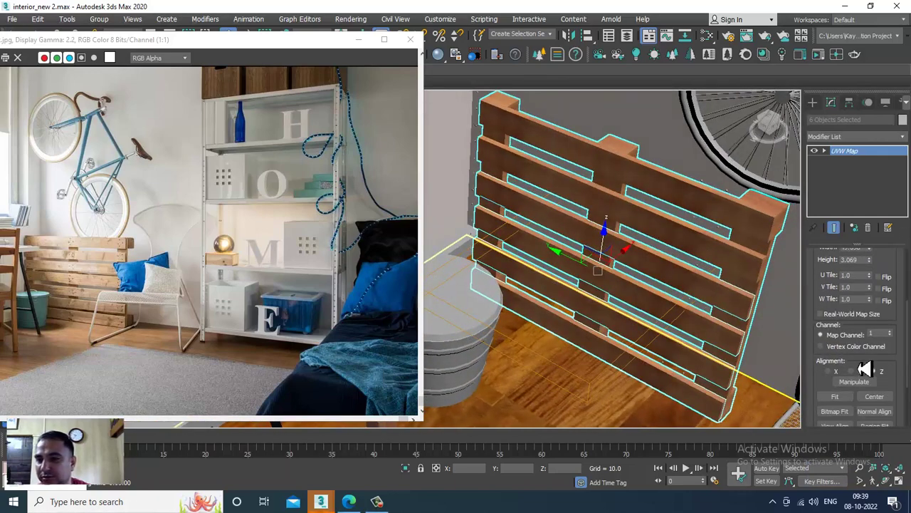
pyautogui.click(836, 396)
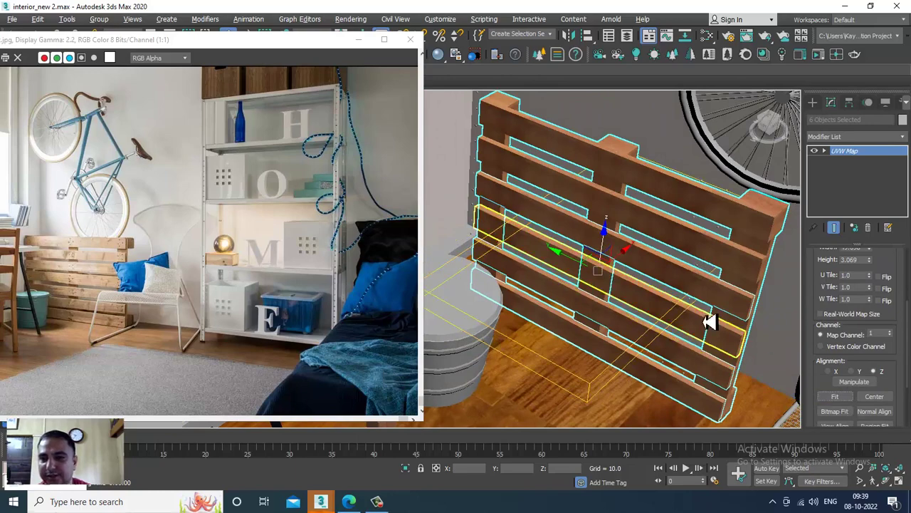
pyautogui.keyDown('alt'); pyautogui.moveTo(707, 319); pyautogui.dragTo(696, 300, button='middle'); pyautogui.keyUp('alt')
pyautogui.moveTo(895, 277); pyautogui.dragTo(891, 327)
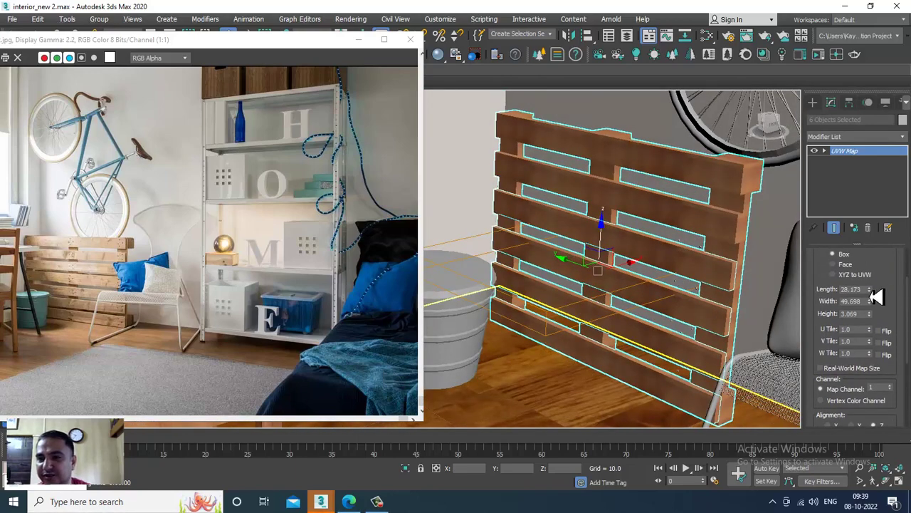
pyautogui.moveTo(869, 289); pyautogui.dragTo(885, 317)
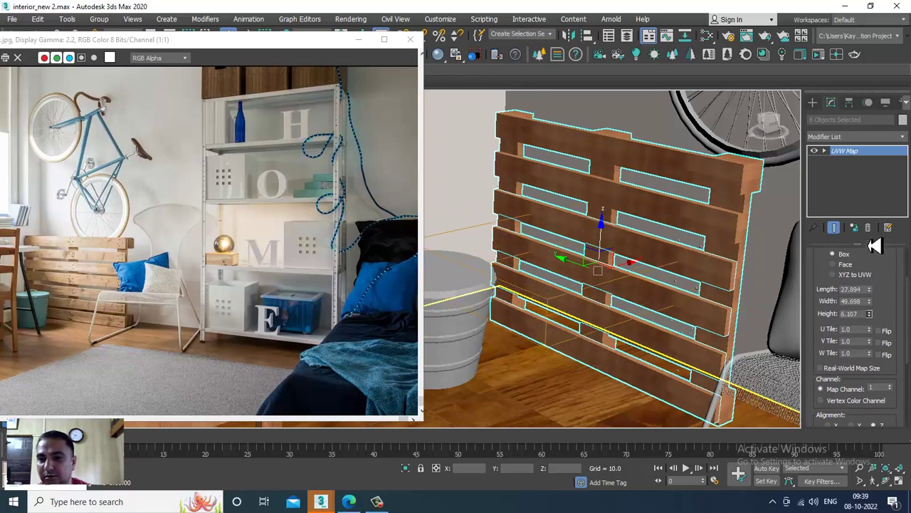
# Step: Reselect the pallet's frame and slats and convert them to Editable Poly
pyautogui.click(714, 210)
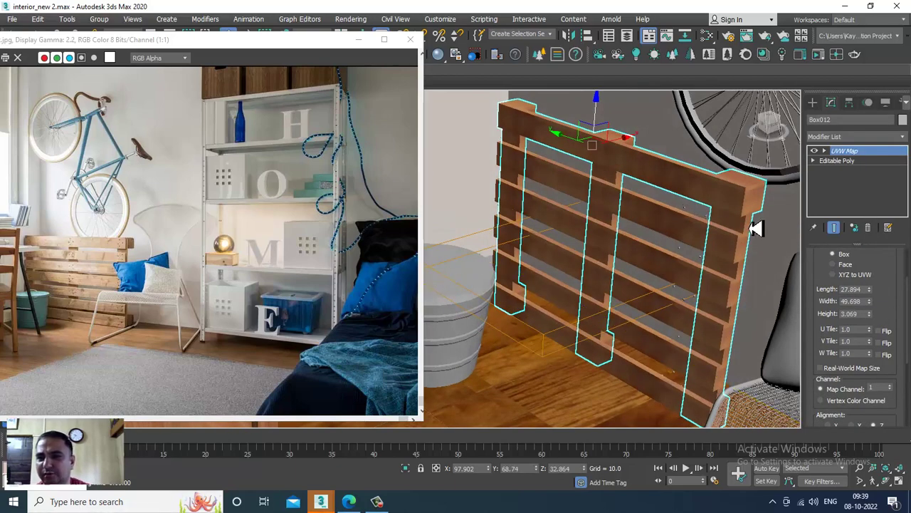
pyautogui.keyDown('ctrl'); pyautogui.click(691, 256); pyautogui.keyUp('ctrl')
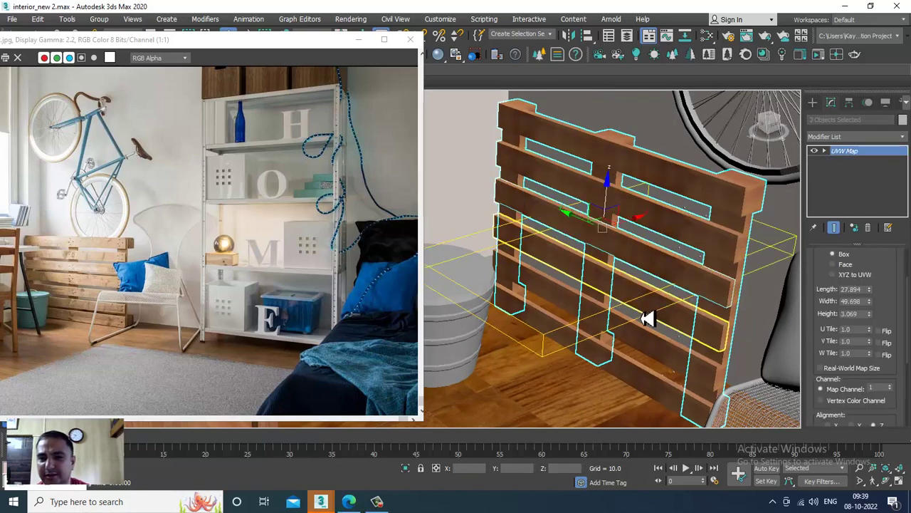
pyautogui.keyDown('ctrl'); pyautogui.click(658, 401); pyautogui.keyUp('ctrl')
pyautogui.rightClick(648, 297)
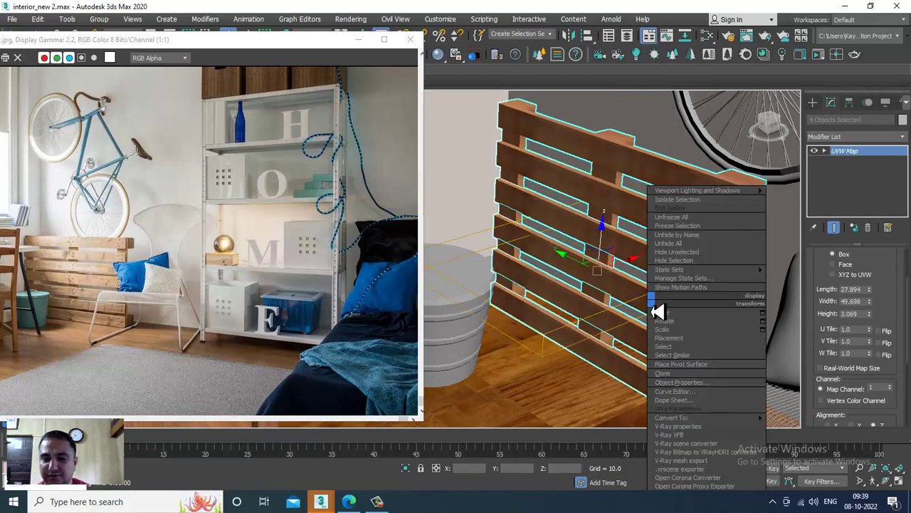
pyautogui.moveTo(717, 426)
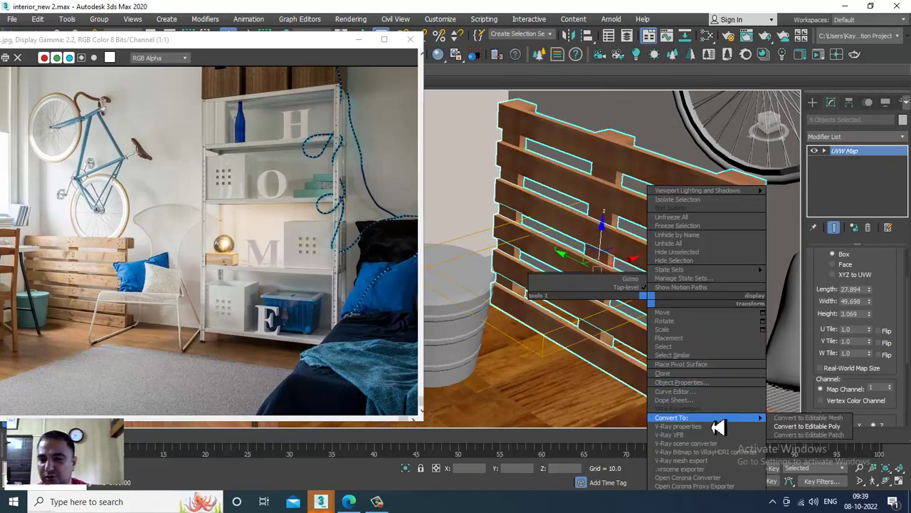
pyautogui.click(801, 432)
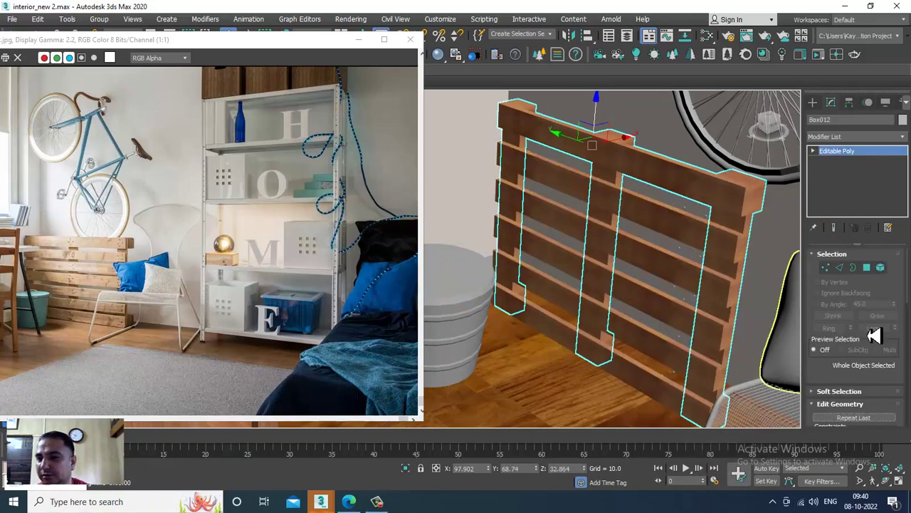
# Step: Attach all the horizontal slats to the pallet's frame so that they form one Editable Poly object
pyautogui.click(837, 403)
pyautogui.scroll(-3, 848, 342)
pyautogui.click(828, 301)
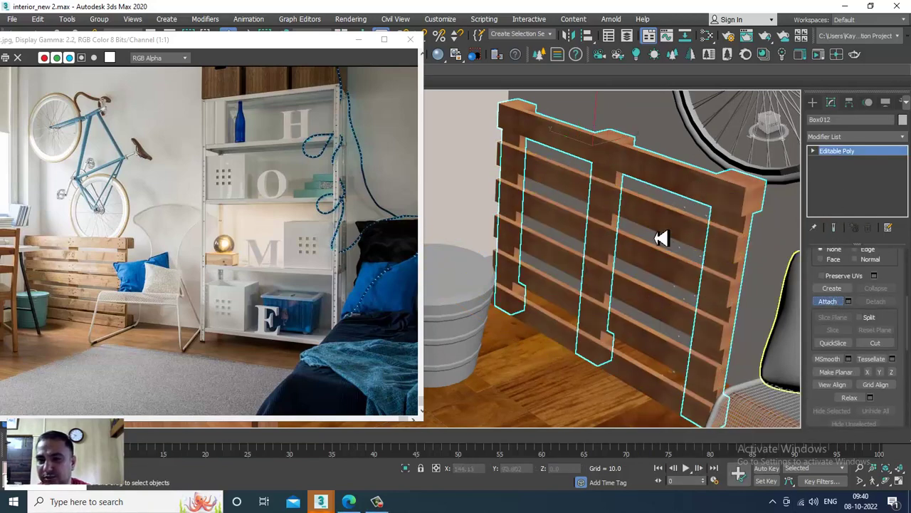
pyautogui.click(657, 245)
pyautogui.click(660, 271)
pyautogui.click(653, 307)
pyautogui.click(653, 346)
pyautogui.click(640, 378)
pyautogui.rightClick(647, 361)
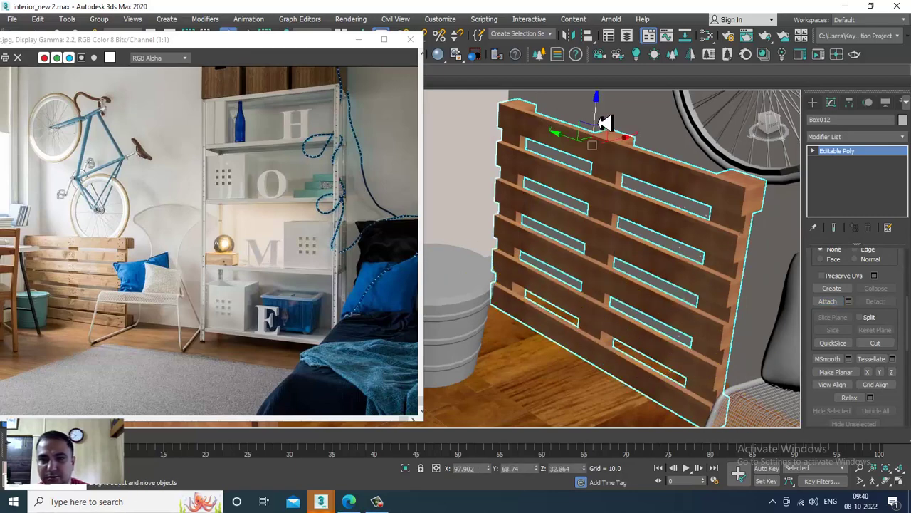
# Step: Add a UVW Map modifier with Box mapping to the combined pallet
pyautogui.click(883, 136)
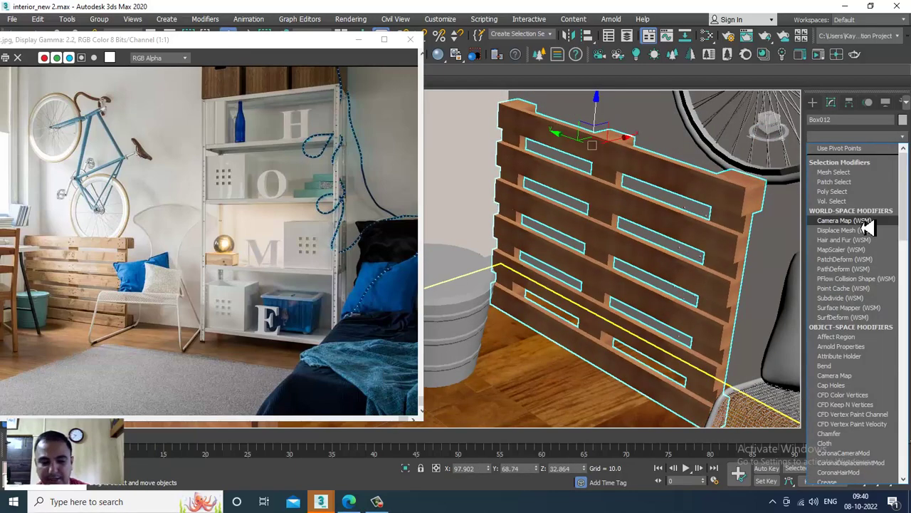
pyautogui.press('u')
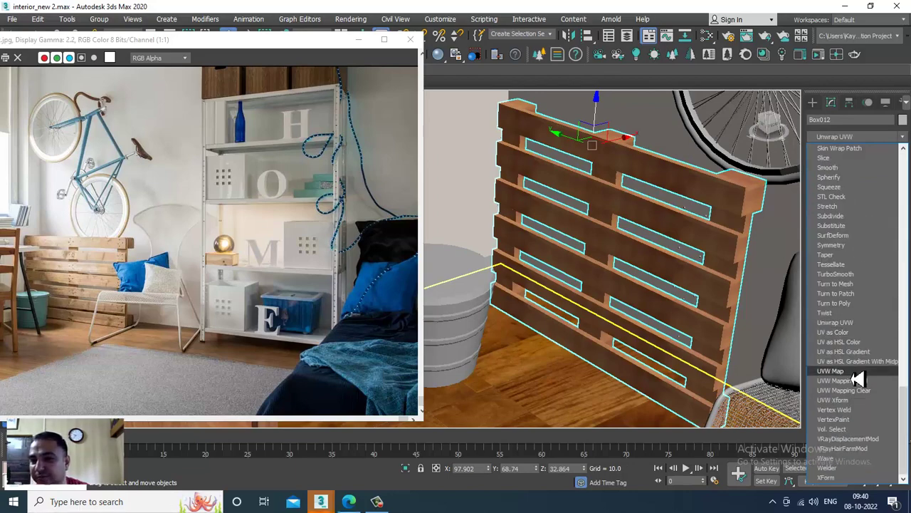
pyautogui.click(854, 372)
pyautogui.scroll(5, 826, 314)
pyautogui.click(844, 255)
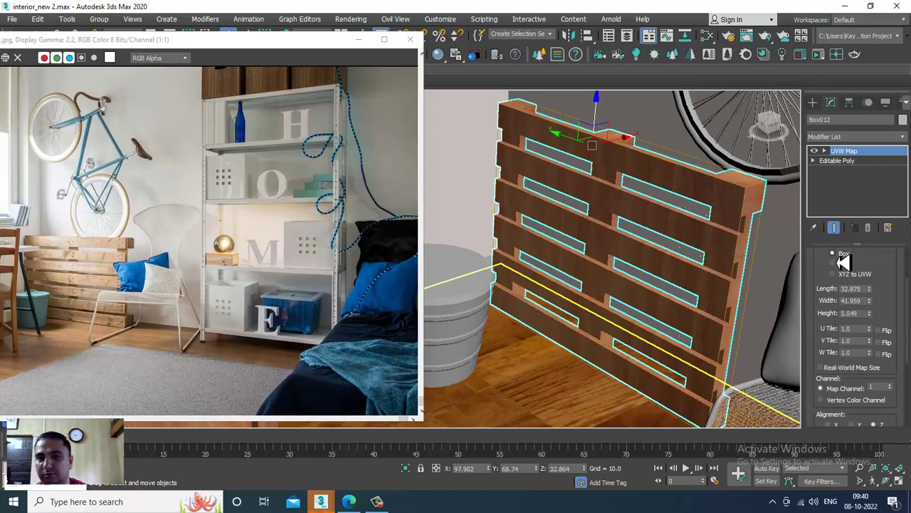
pyautogui.keyDown('alt'); pyautogui.moveTo(691, 230); pyautogui.dragTo(728, 221, button='middle'); pyautogui.keyUp('alt')
pyautogui.scroll(3, 722, 225)
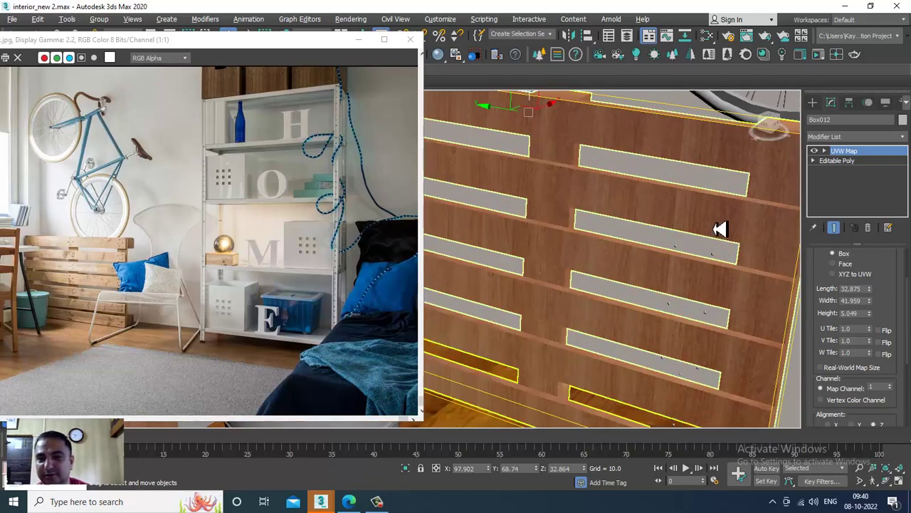
# Step: Select the window above the desk and pick its glass pane at polygon level
pyautogui.scroll(-5, 731, 246)
pyautogui.keyDown('alt'); pyautogui.moveTo(737, 252); pyautogui.dragTo(641, 257, button='middle'); pyautogui.keyUp('alt')
pyautogui.scroll(-3, 641, 254)
pyautogui.scroll(-4, 617, 268)
pyautogui.moveTo(213, 214); pyautogui.dragTo(356, 224, button='middle')
pyautogui.click(563, 193)
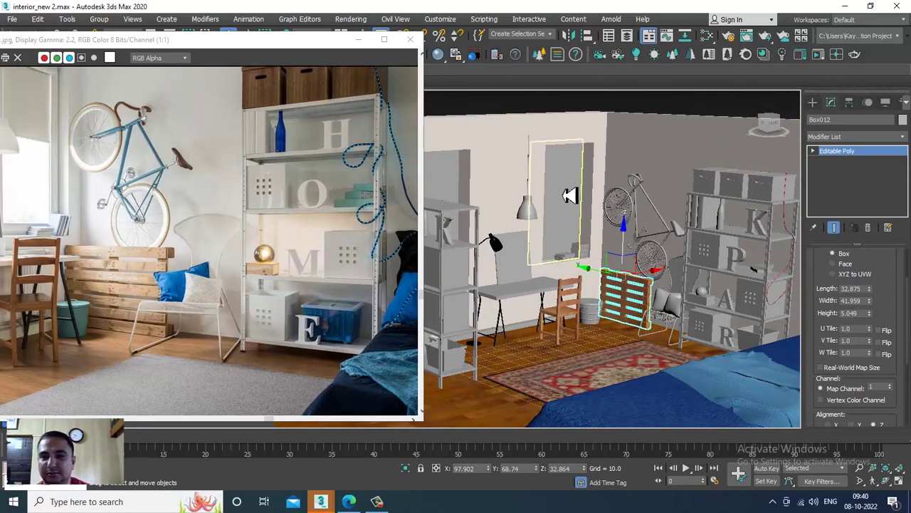
pyautogui.press('z')
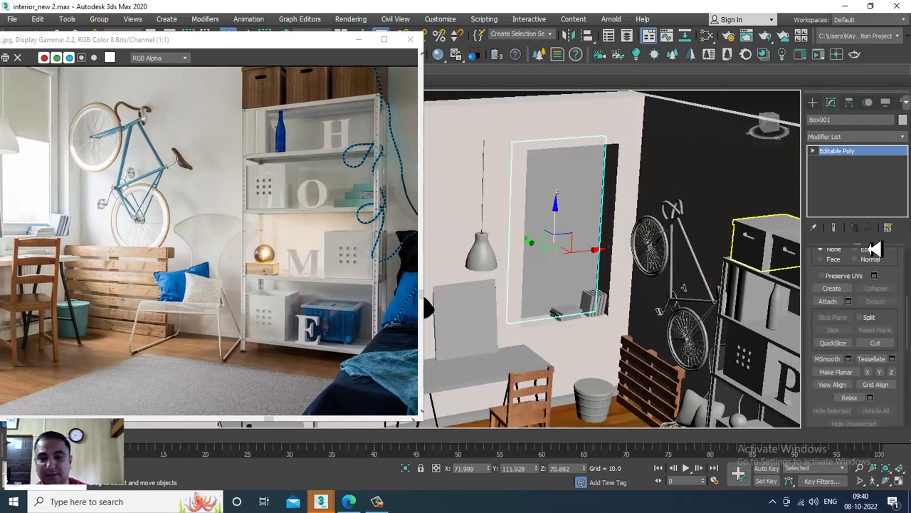
pyautogui.press('4')
pyautogui.click(570, 196)
pyautogui.keyDown('alt'); pyautogui.moveTo(610, 212); pyautogui.dragTo(636, 228, button='middle'); pyautogui.keyUp('alt')
# Step: Create a new VRayMtl in an empty area of the material graph and name it Glass
pyautogui.press('m')
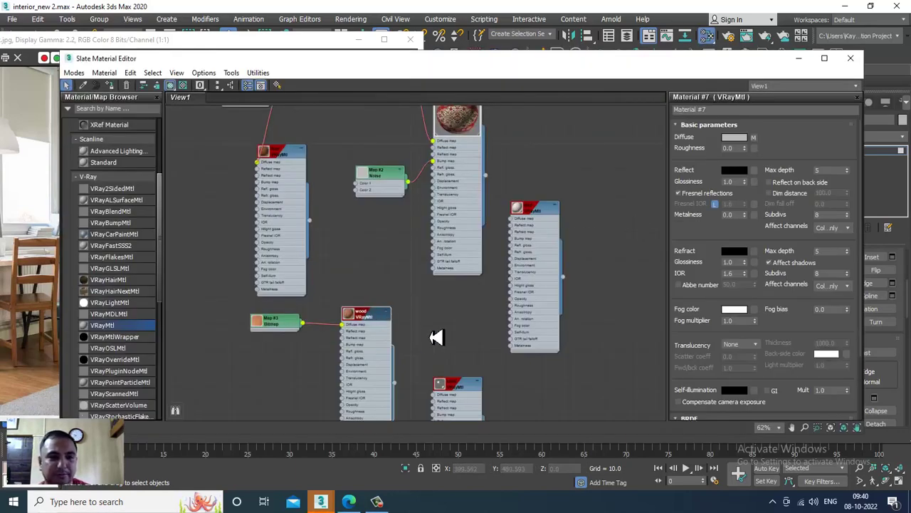
pyautogui.moveTo(435, 337); pyautogui.dragTo(395, 170, button='middle')
pyautogui.moveTo(435, 314); pyautogui.dragTo(449, 158, button='middle')
pyautogui.moveTo(451, 282); pyautogui.dragTo(426, 126, button='middle')
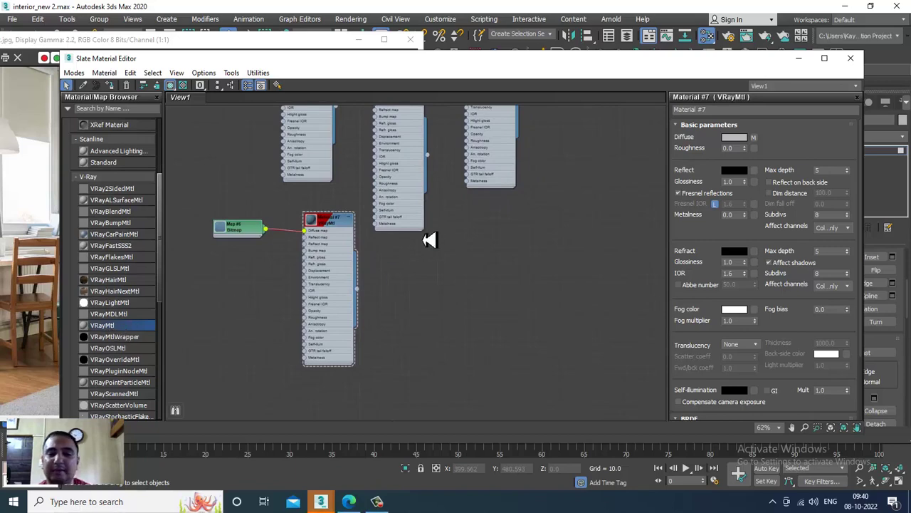
pyautogui.moveTo(463, 242); pyautogui.dragTo(463, 242)
pyautogui.doubleClick(463, 242)
pyautogui.click(705, 112)
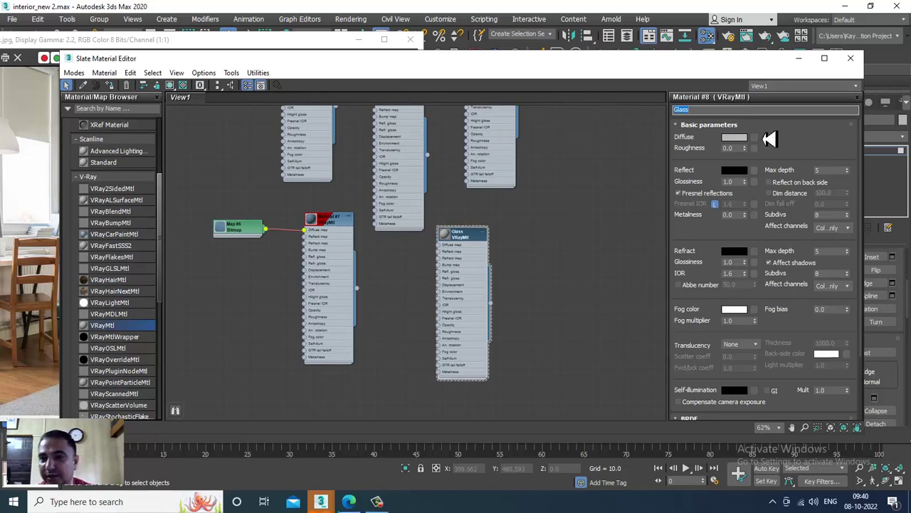
# Step: Set the Glass material's diffuse and refraction colours to pure white
pyautogui.click(734, 137)
pyautogui.moveTo(338, 129); pyautogui.dragTo(345, 176)
pyautogui.click(421, 175)
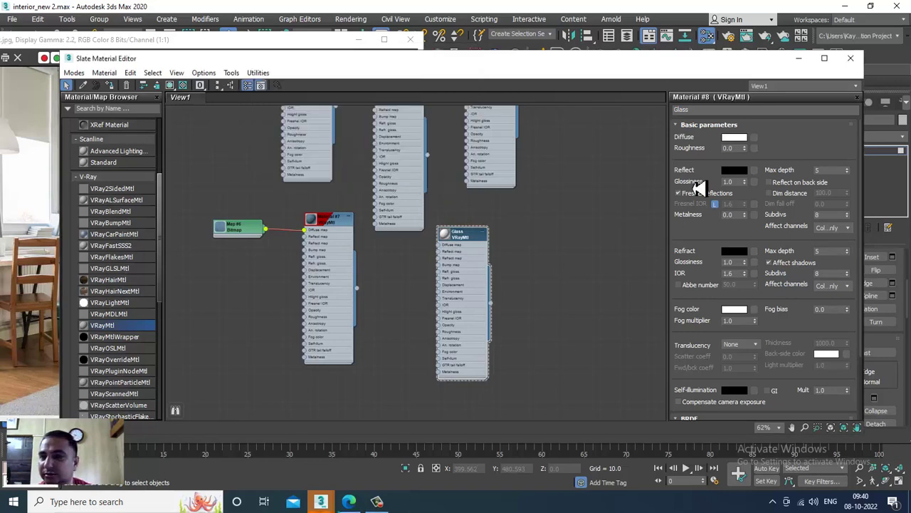
pyautogui.click(734, 251)
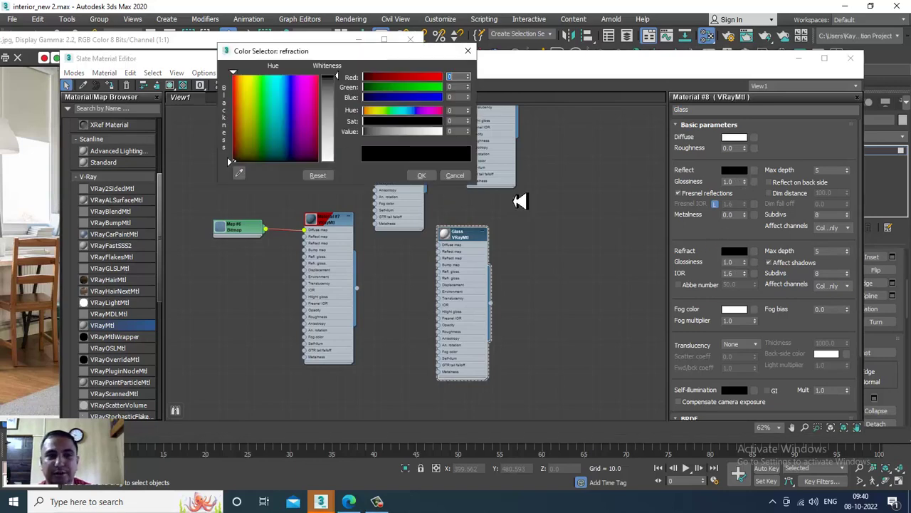
pyautogui.moveTo(340, 94); pyautogui.dragTo(346, 171)
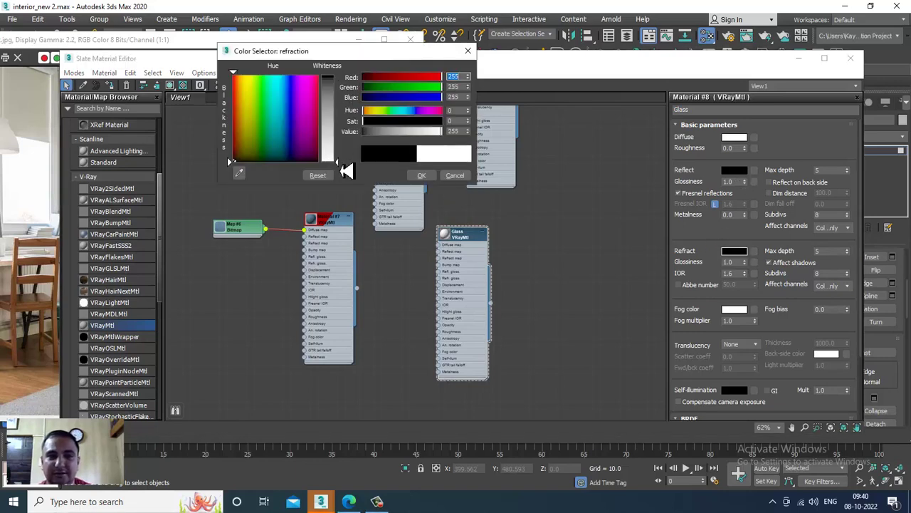
pyautogui.click(424, 175)
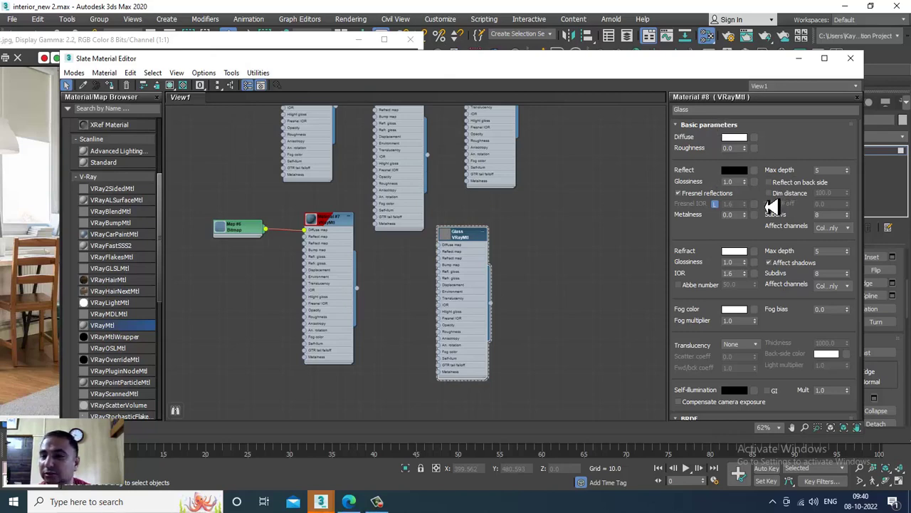
# Step: Set the Glass material's reflection to dark grey and its IOR to 1.66, and assign it to the selected window pane
pyautogui.click(735, 171)
pyautogui.moveTo(337, 78); pyautogui.dragTo(339, 85)
pyautogui.click(424, 176)
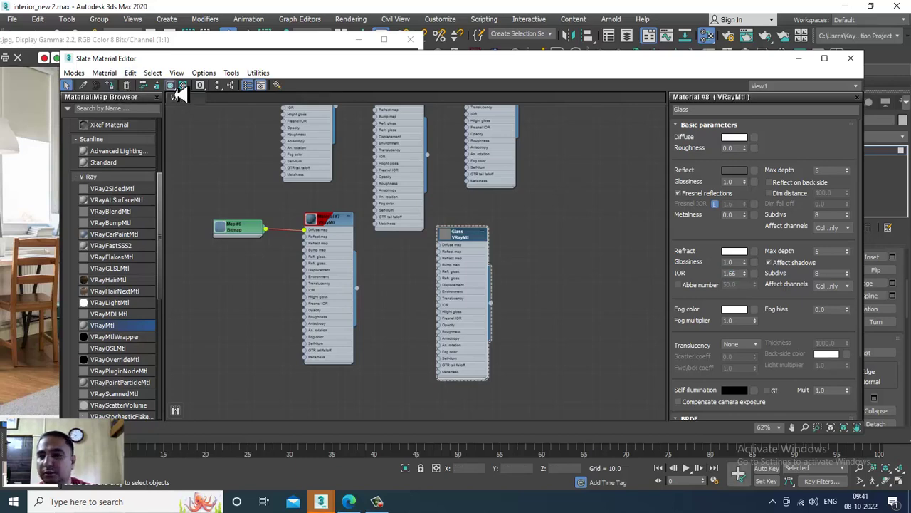
pyautogui.click(800, 61)
# Step: Select the window's frame polygons and create a new VRayMtl beside the Glass material, with its parameters open
pyautogui.keyDown('alt'); pyautogui.moveTo(636, 212); pyautogui.dragTo(668, 206, button='middle'); pyautogui.keyUp('alt')
pyautogui.press('F2')
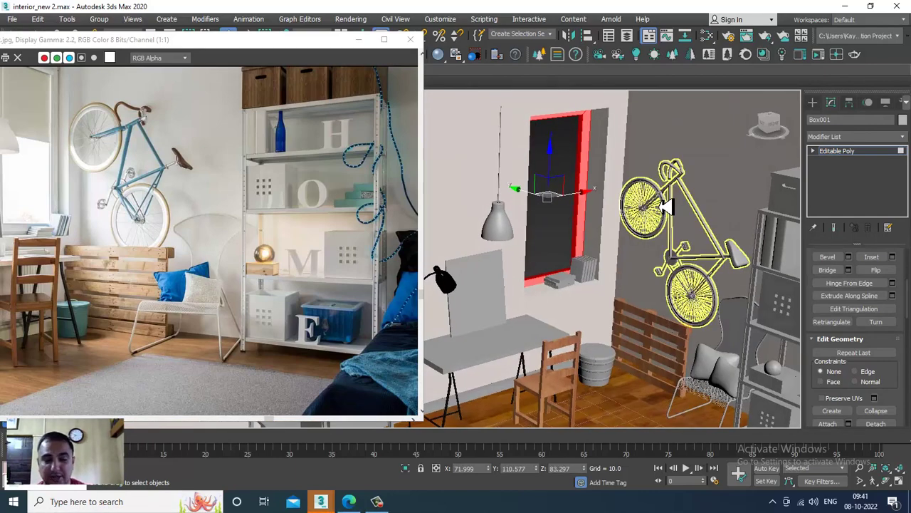
pyautogui.press('m')
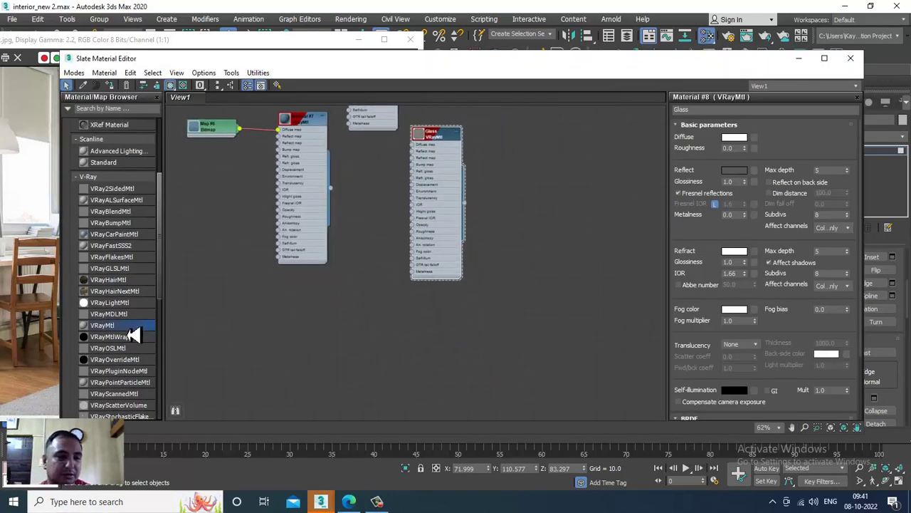
pyautogui.moveTo(561, 140); pyautogui.dragTo(534, 141)
pyautogui.doubleClick(534, 141)
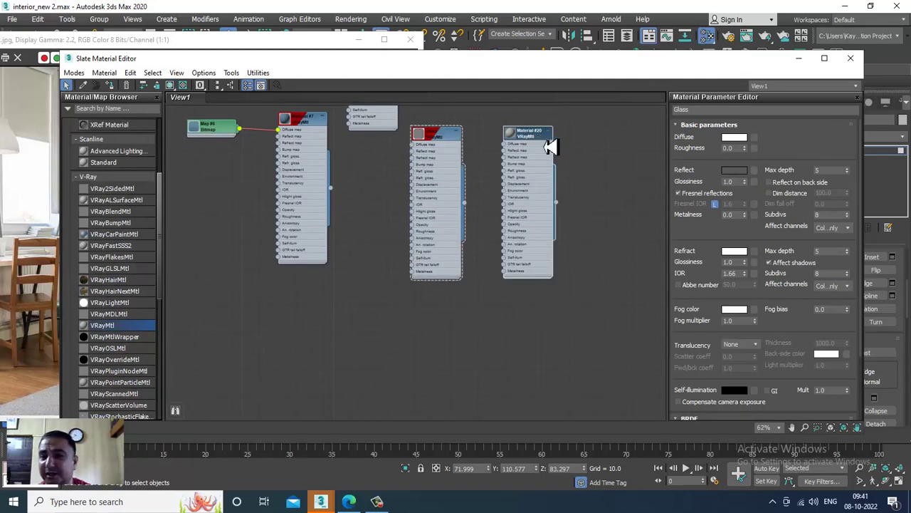
# Step: Set the new material's diffuse colour to white and assign it to the selected window frame polygons
pyautogui.click(735, 138)
pyautogui.moveTo(335, 120); pyautogui.dragTo(337, 161)
pyautogui.click(426, 176)
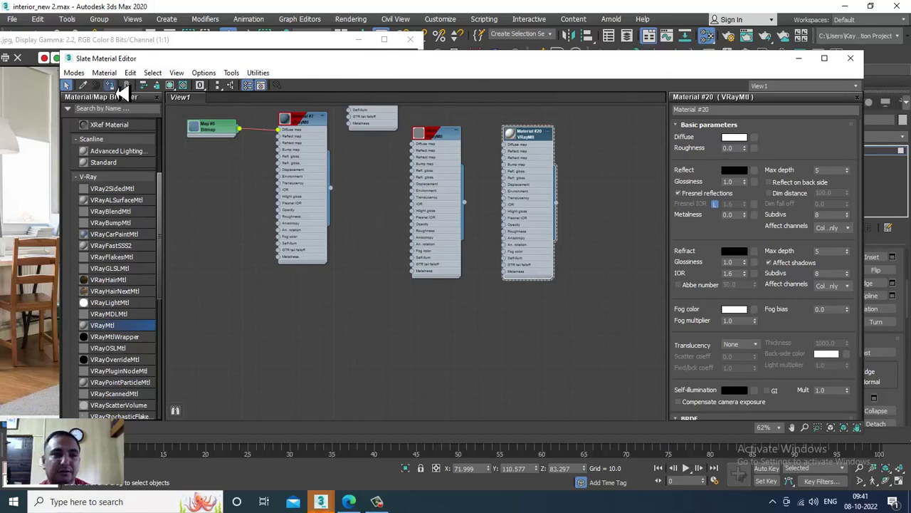
pyautogui.click(794, 57)
# Step: Minimize the reference photo window to uncover the whole room in the perspective viewport
pyautogui.scroll(-5, 594, 240)
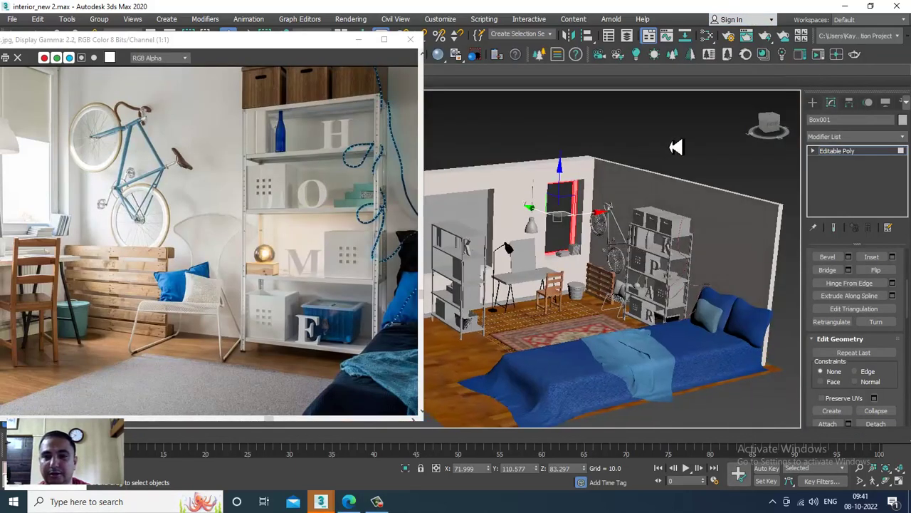
pyautogui.scroll(8, 610, 197)
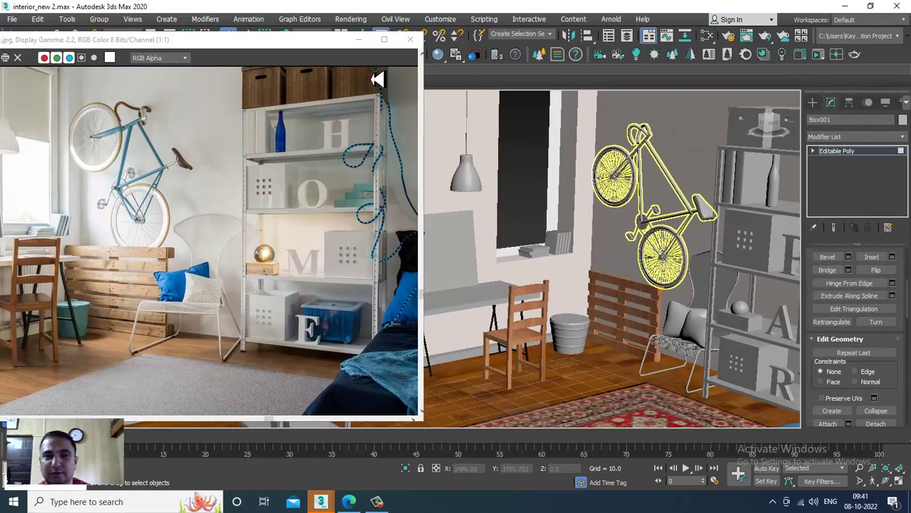
pyautogui.click(358, 41)
pyautogui.scroll(-4, 684, 331)
# Step: Try to switch the perspective viewport to a camera view
pyautogui.hotkey('alt', 'w')
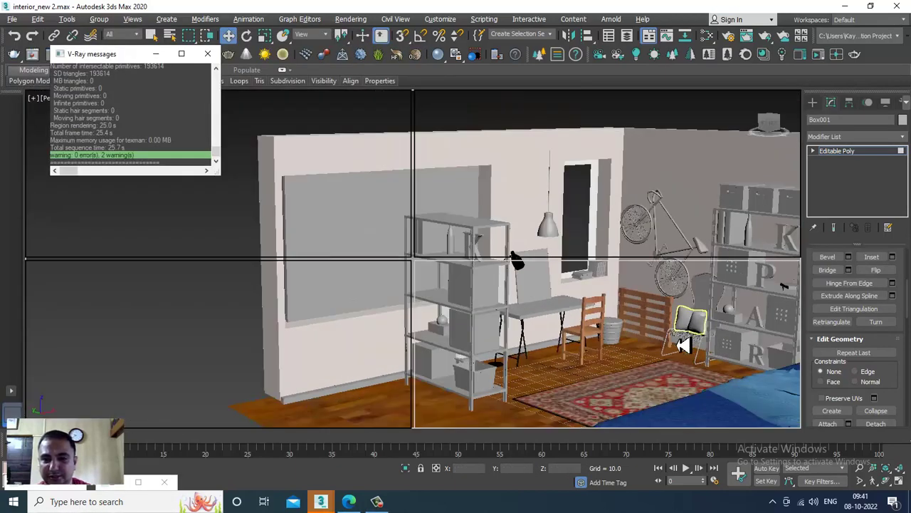
pyautogui.click(684, 346)
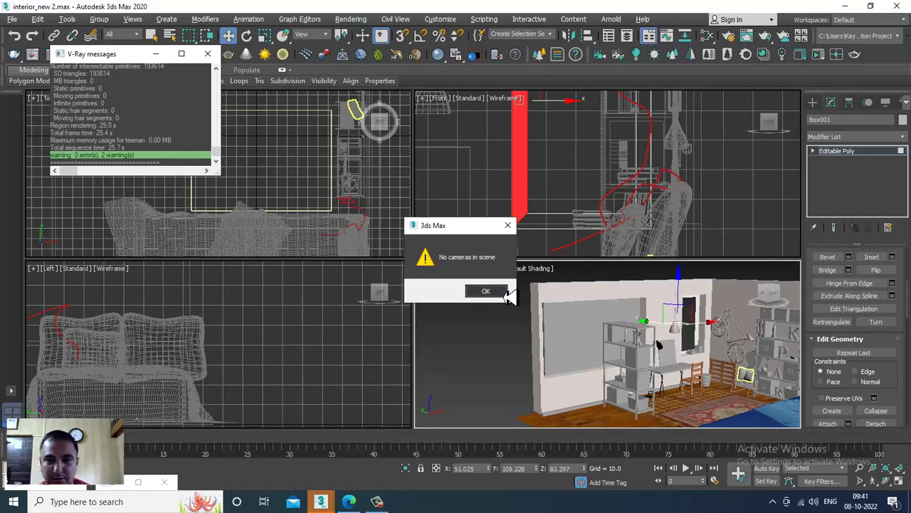
pyautogui.click(493, 295)
pyautogui.scroll(2, 555, 322)
pyautogui.hotkey('alt', 'w')
pyautogui.scroll(5, 641, 307)
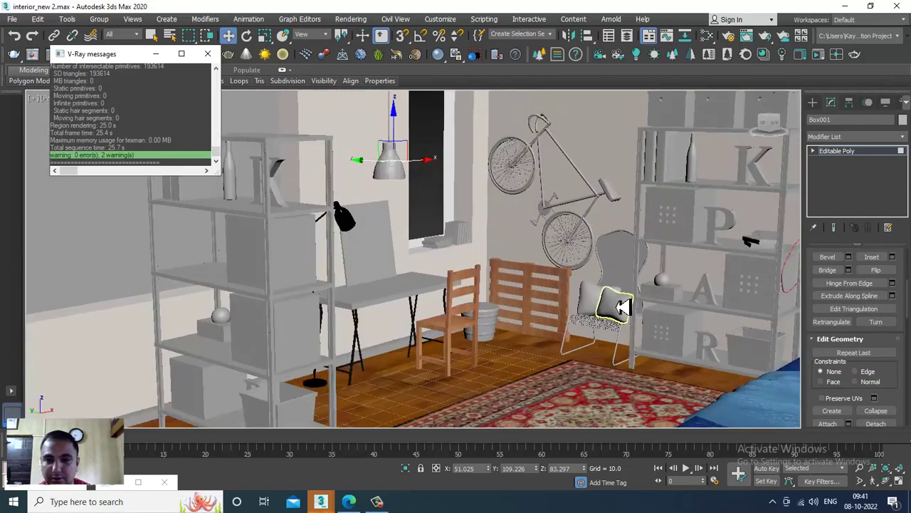
# Step: Leave polygon editing on the window object and close the V-Ray messages window
pyautogui.moveTo(645, 312); pyautogui.dragTo(565, 288, button='middle')
pyautogui.scroll(4, 570, 295)
pyautogui.click(863, 154)
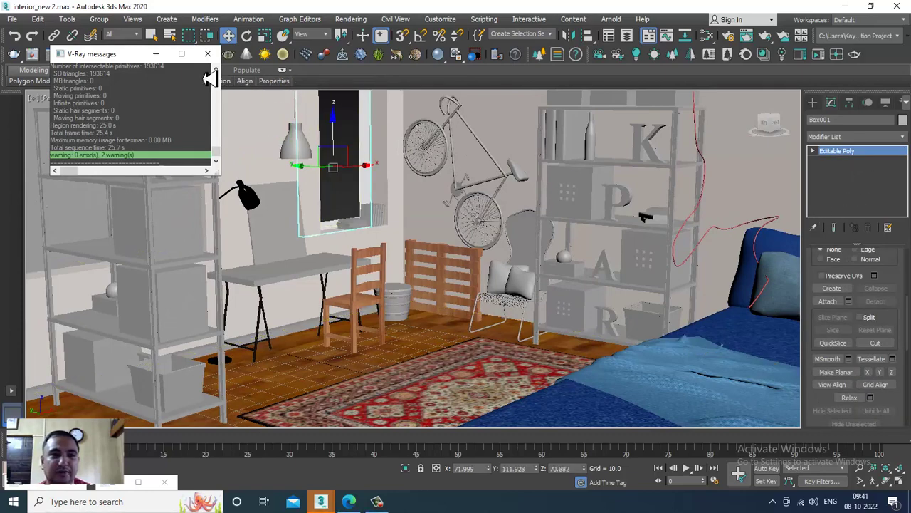
pyautogui.click(207, 53)
# Step: Clear the window selection, frame the desk and shelf corner in perspective, and display the four-viewport layout
pyautogui.moveTo(512, 222)
pyautogui.mouseDown(button='middle')
pyautogui.moveTo(526, 242)
pyautogui.moveTo(484, 228)
pyautogui.mouseUp(button='middle')
pyautogui.scroll(-4, 481, 228)
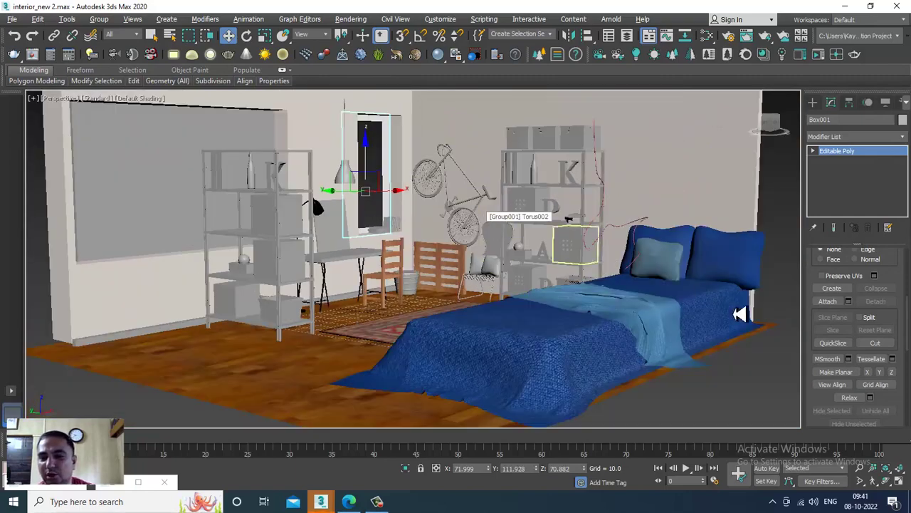
pyautogui.click(741, 394)
pyautogui.scroll(8, 544, 298)
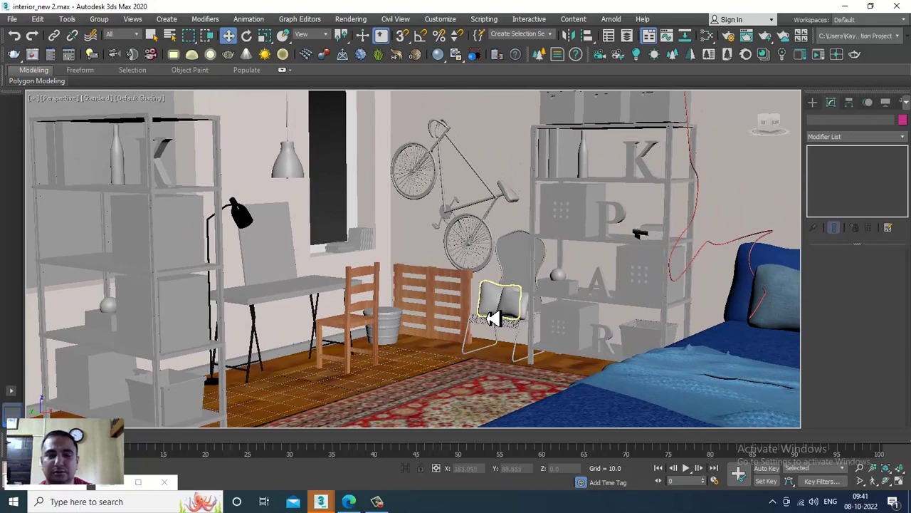
pyautogui.moveTo(492, 317); pyautogui.dragTo(492, 305, button='middle')
pyautogui.hotkey('alt', 'w')
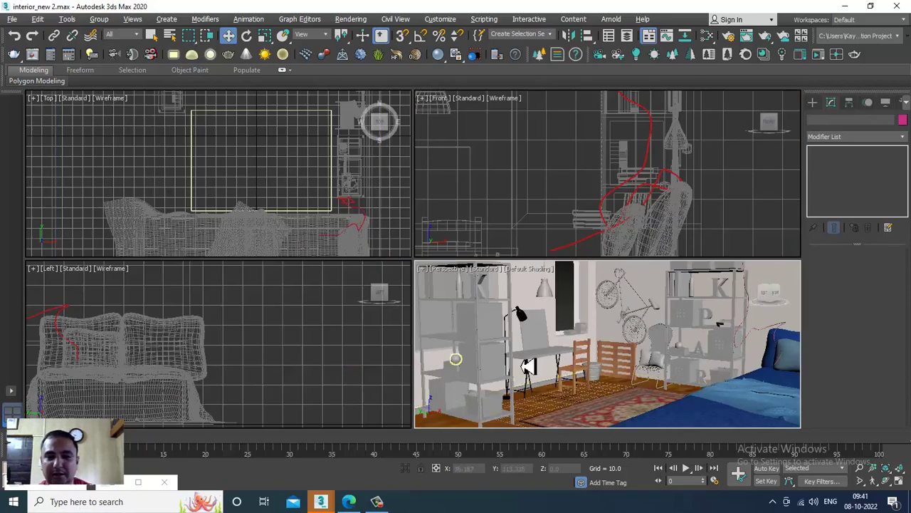